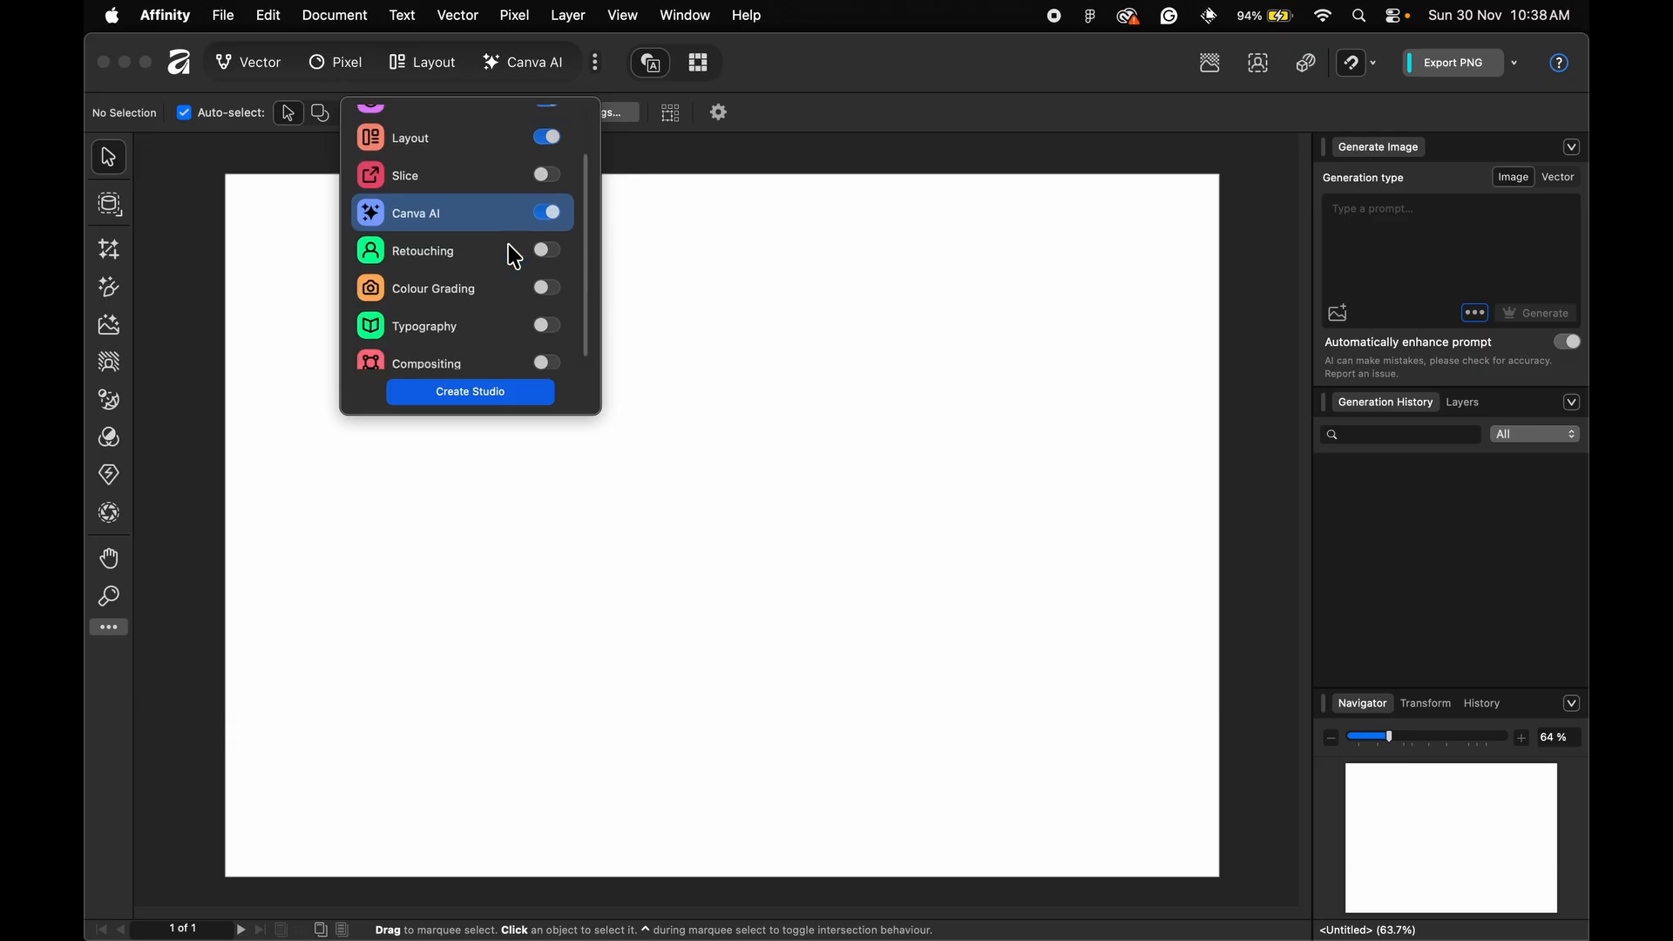
# Step: Switch to the Vector studio and draw an orange circle about 18 mm wide between the robot's eyes
pyautogui.scroll(3, 508, 244)
pyautogui.scroll(1, 512, 250)
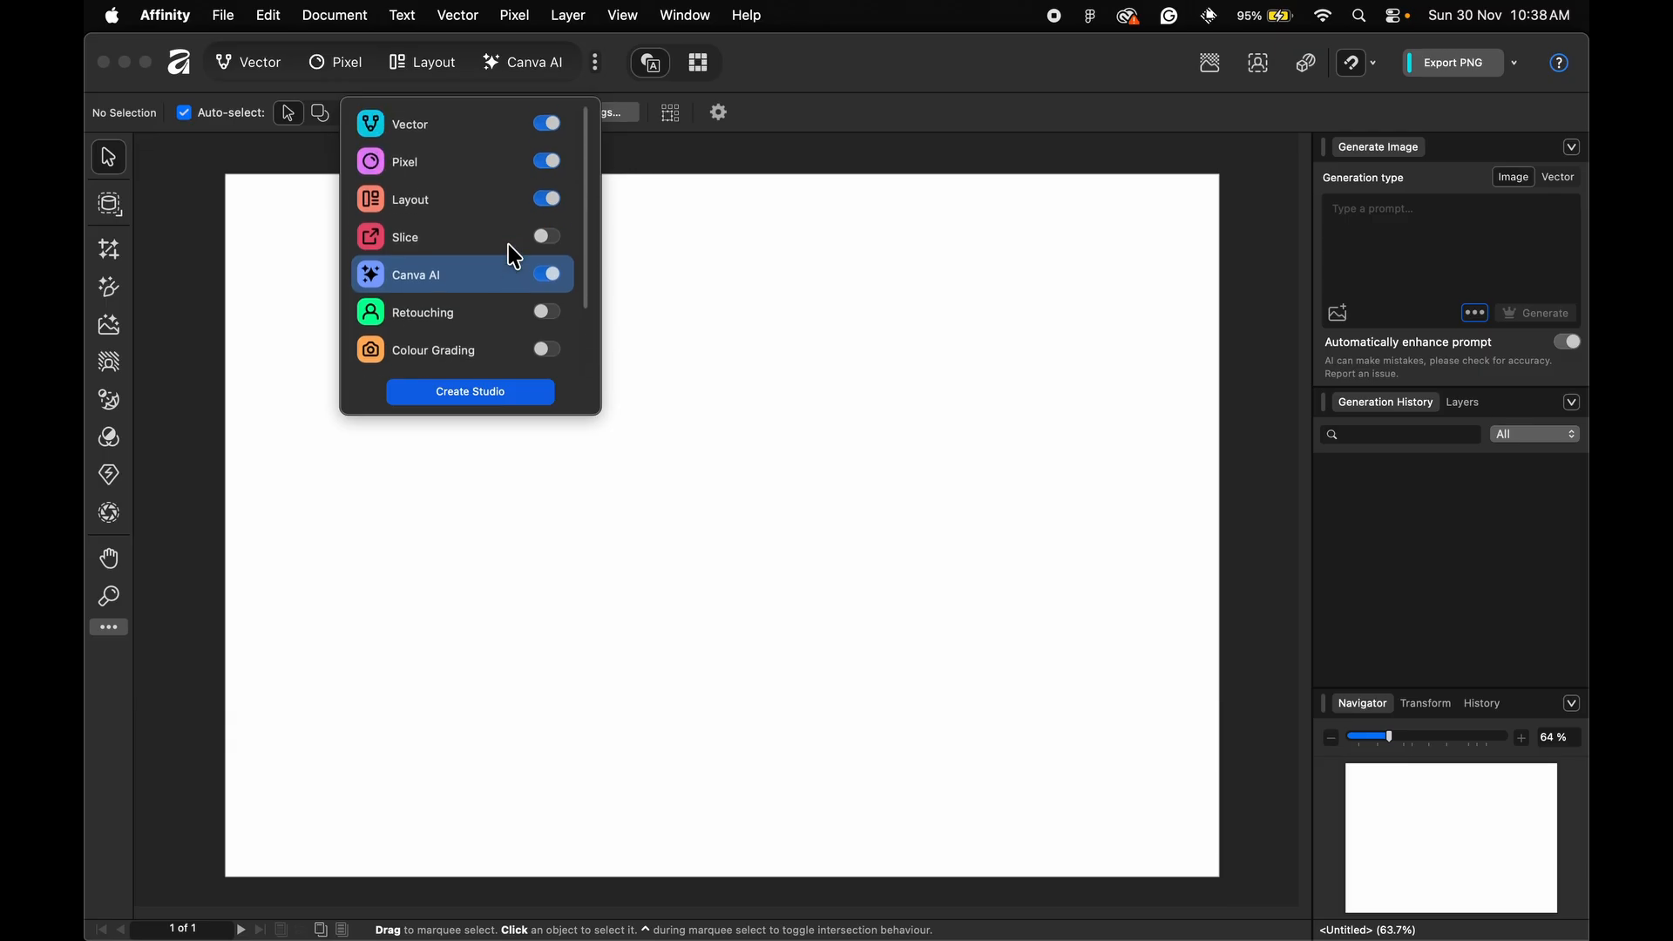
pyautogui.click(493, 128)
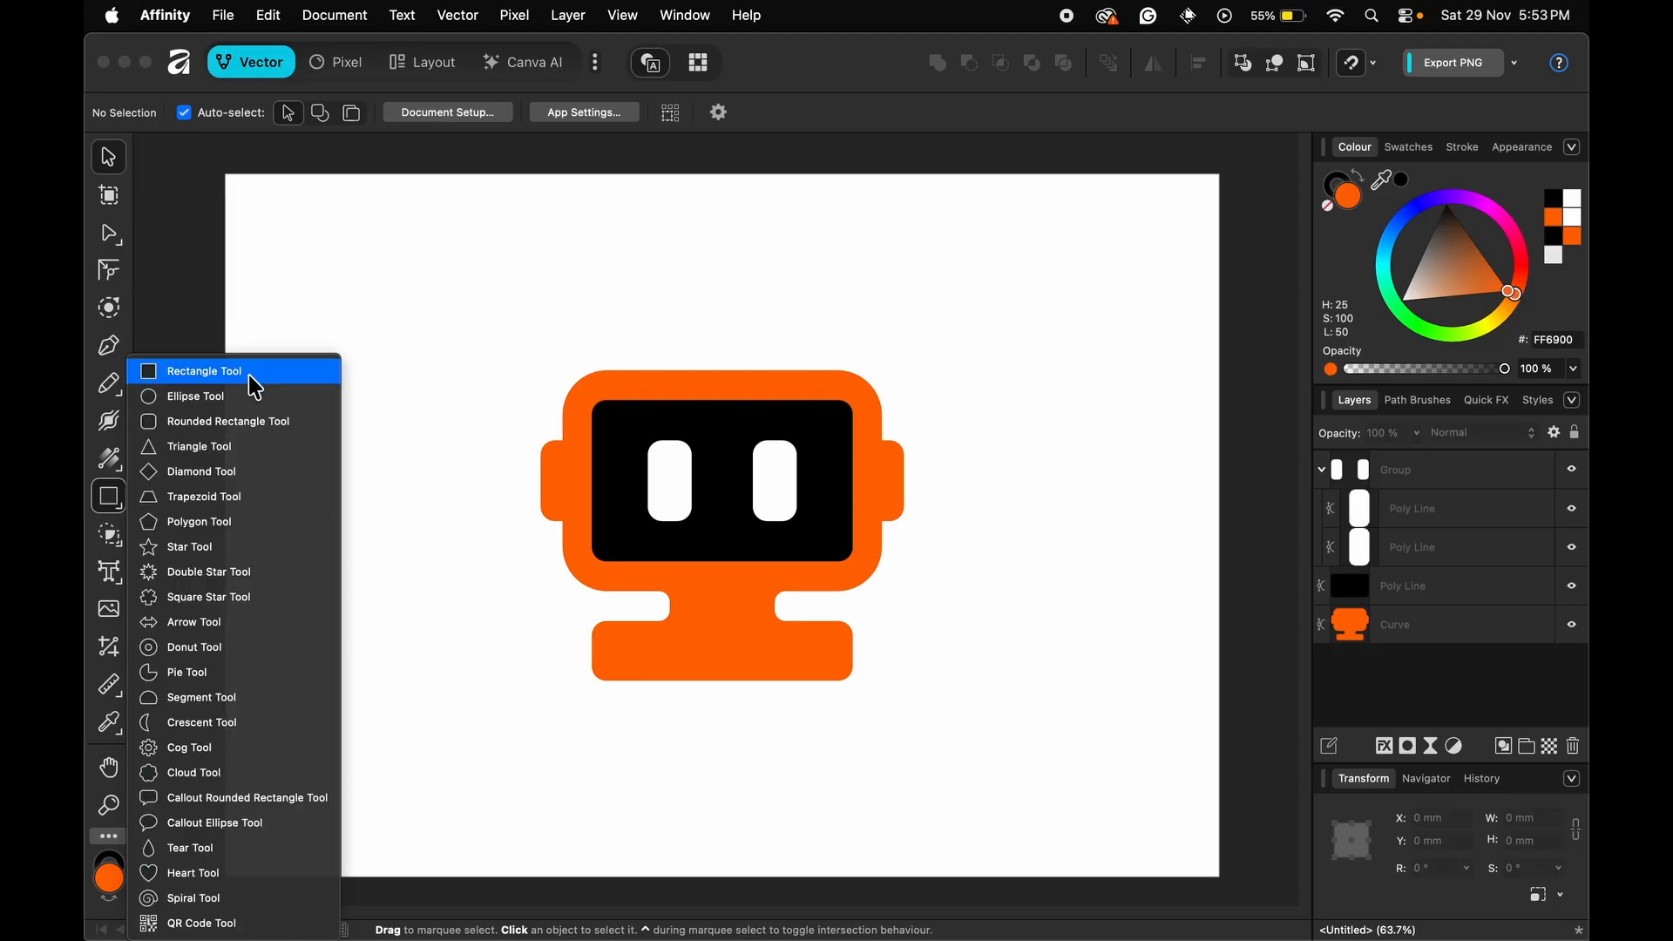
pyautogui.click(252, 398)
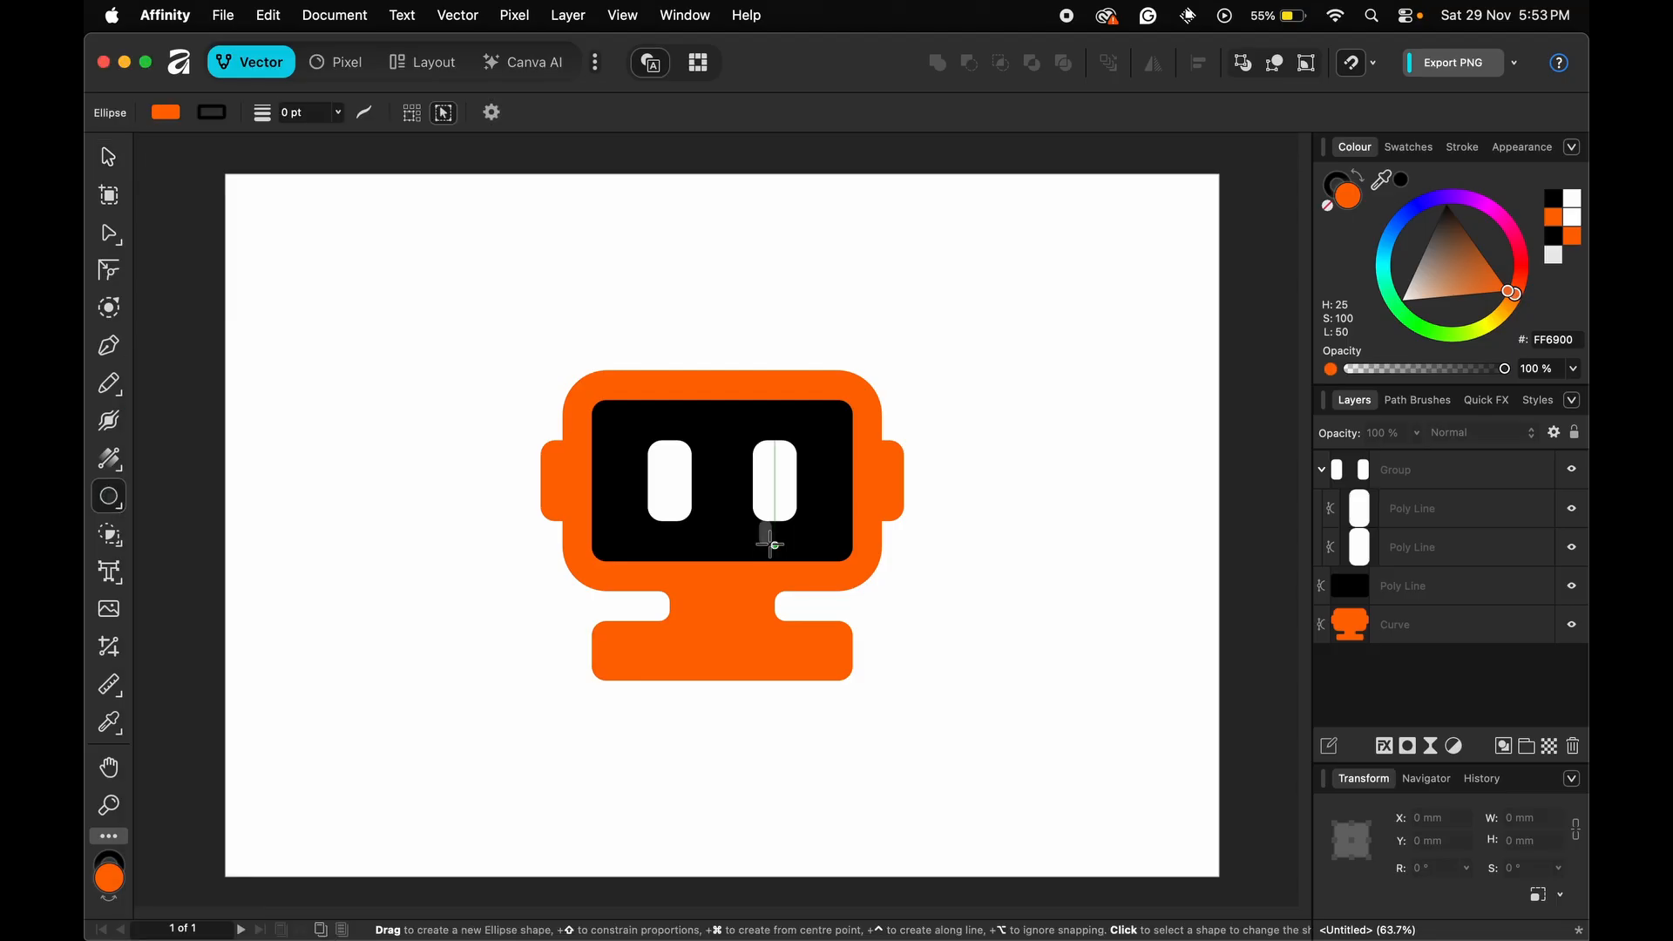
pyautogui.moveTo(698, 498)
pyautogui.mouseDown()
pyautogui.moveTo(730, 525)
pyautogui.moveTo(753, 467)
pyautogui.moveTo(775, 497)
pyautogui.mouseUp()
pyautogui.press('v')
# Step: Draw a rectangle about 32.1 × 11.8 mm over the circle's upper half and subtract it, leaving a half-circle mouth
pyautogui.click(110, 497)
pyautogui.click(253, 372)
pyautogui.press('v')
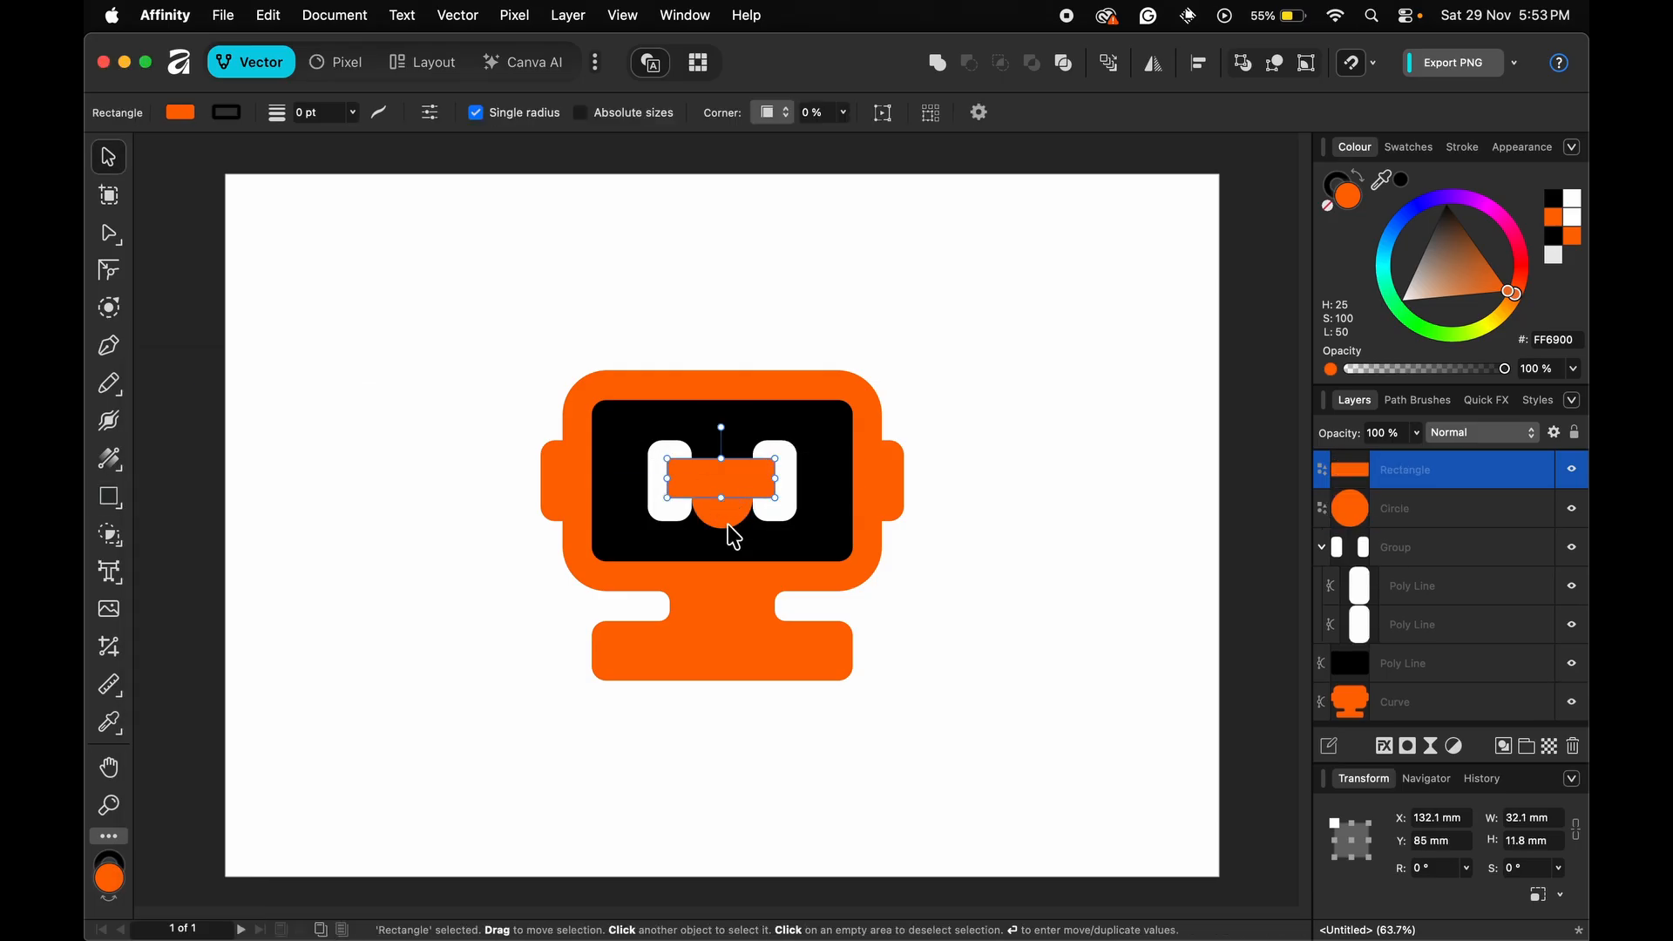
pyautogui.click(730, 525)
pyautogui.keyDown('shift'); pyautogui.click(776, 483); pyautogui.keyUp('shift')
pyautogui.click(975, 67)
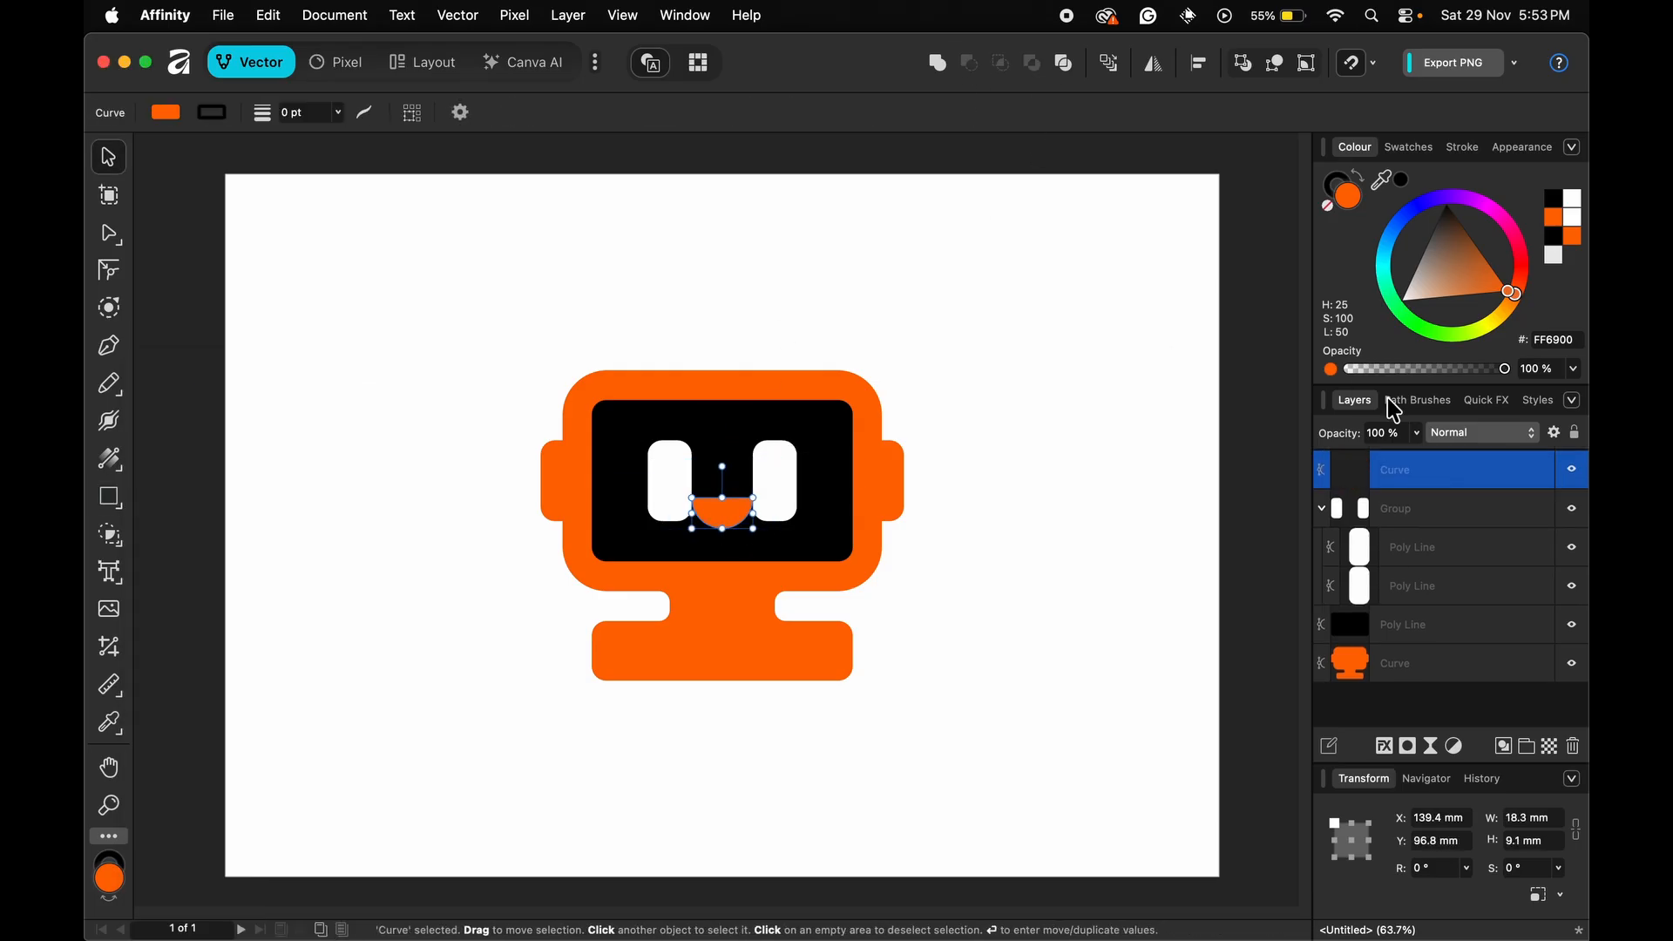
# Step: Fill the half-circle mouth with white and scale it down to about 11.8 × 5.9 mm
pyautogui.moveTo(1419, 287); pyautogui.dragTo(1369, 329)
pyautogui.moveTo(752, 502); pyautogui.dragTo(741, 507)
pyautogui.click(775, 507)
pyautogui.click(723, 512)
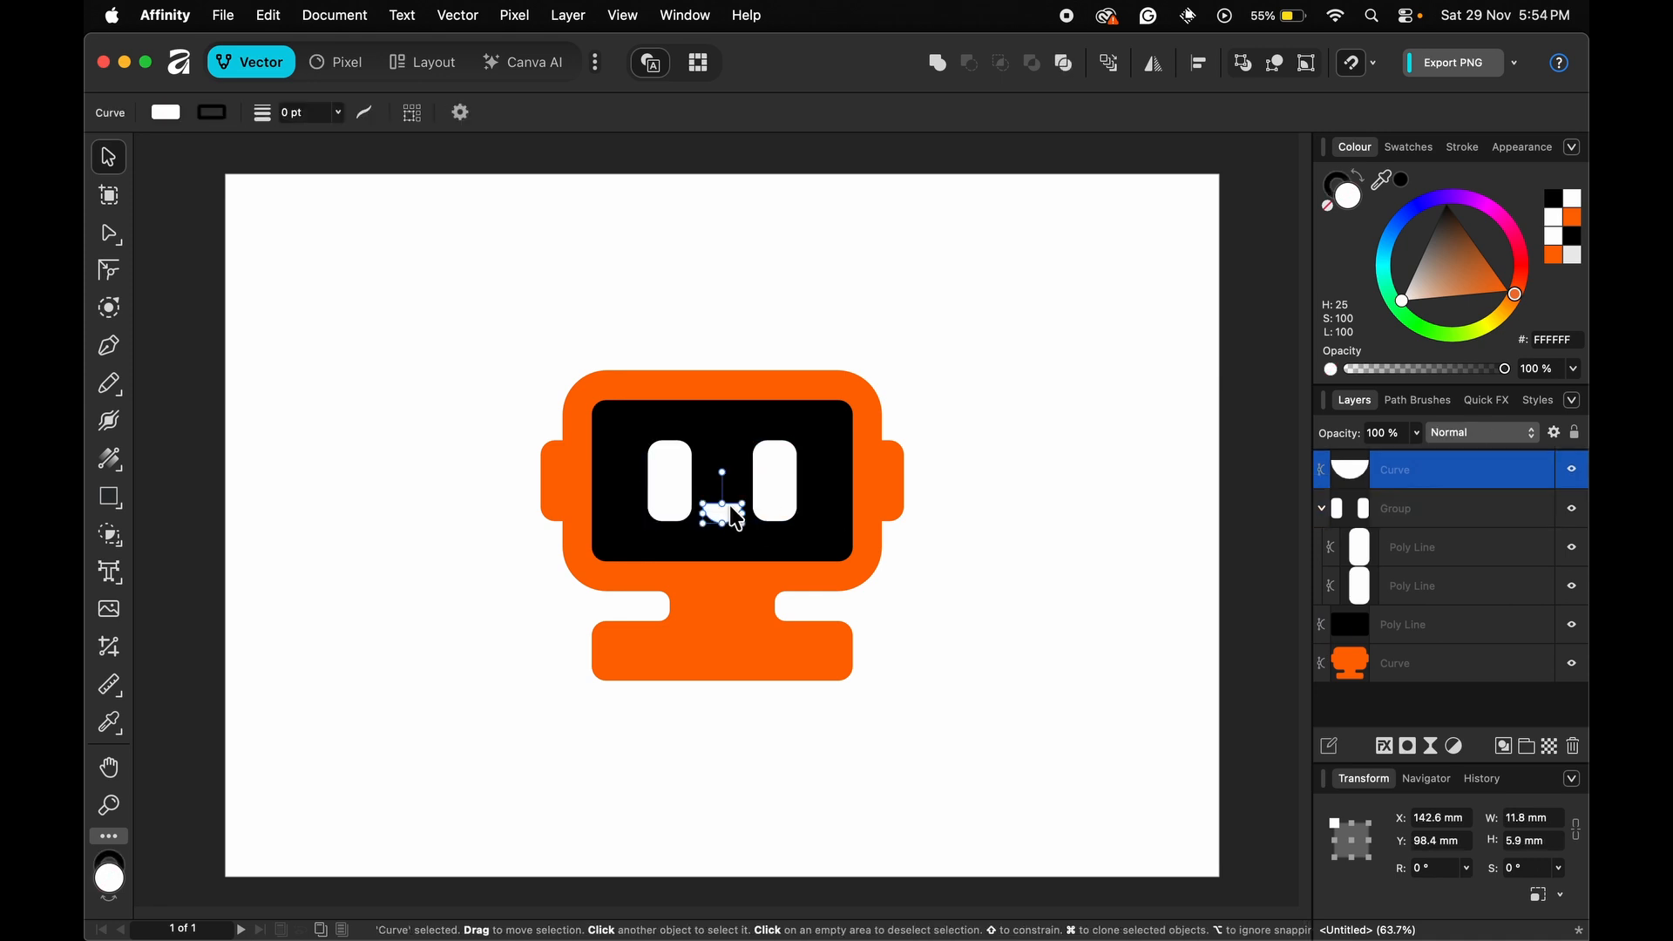
pyautogui.click(927, 633)
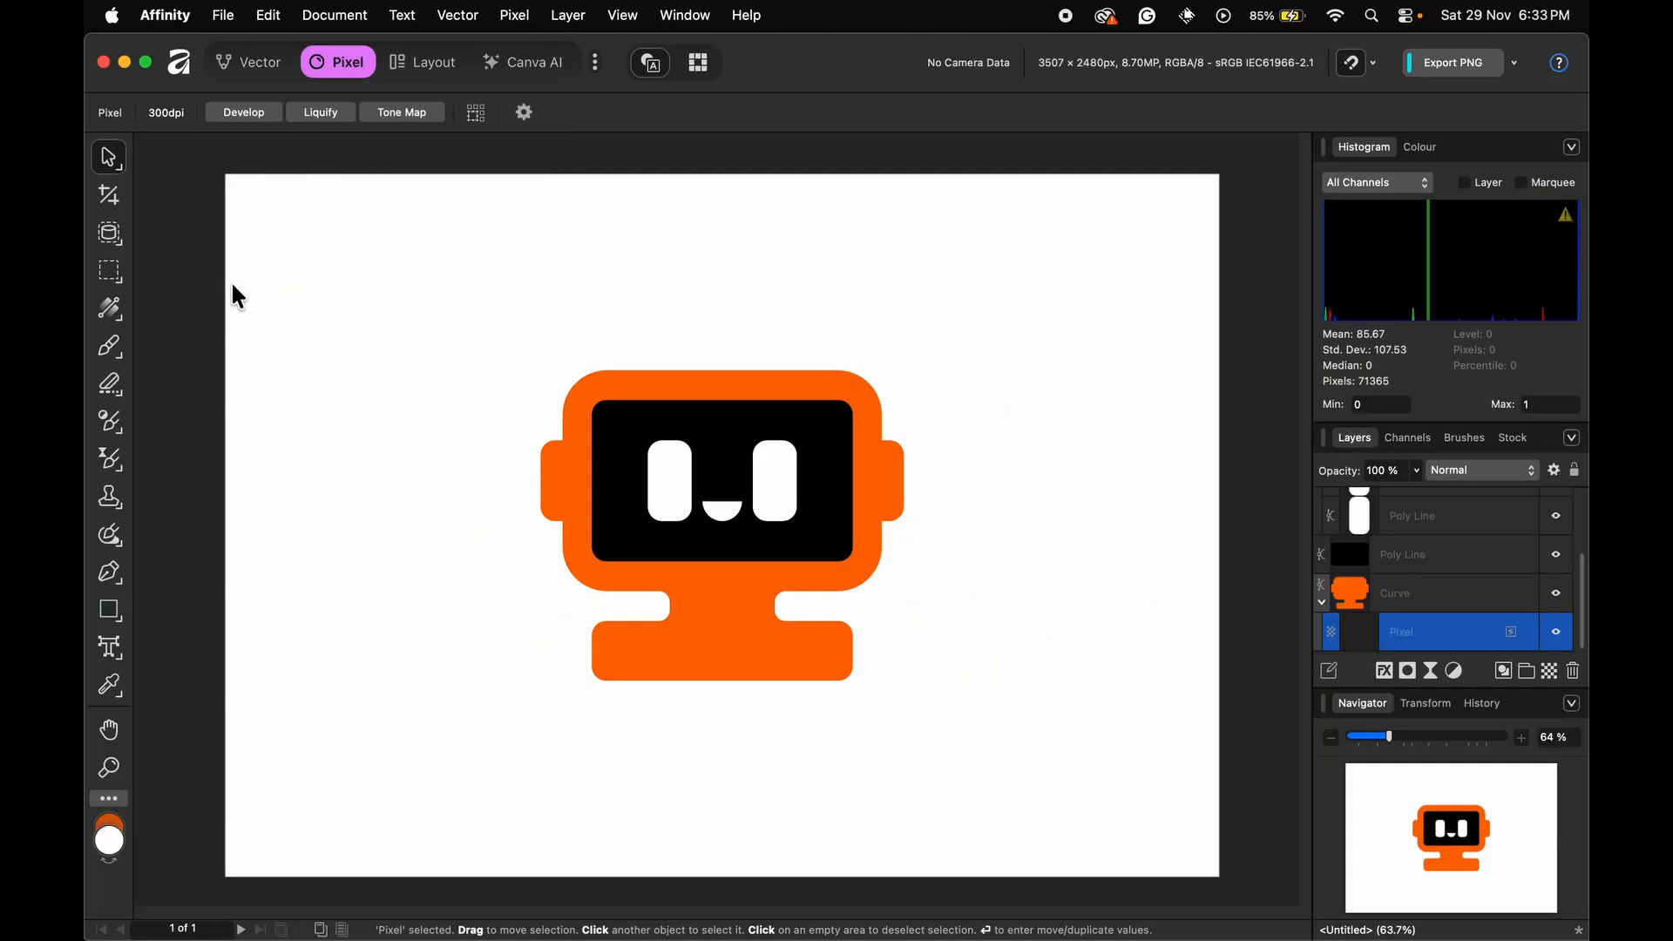
# Step: Brush darker orange (DD5D03) shading along the lower edges of the robot's base and head on the pixel layer
pyautogui.click(109, 345)
pyautogui.click(1420, 147)
pyautogui.click(1505, 293)
pyautogui.moveTo(586, 676); pyautogui.dragTo(851, 680)
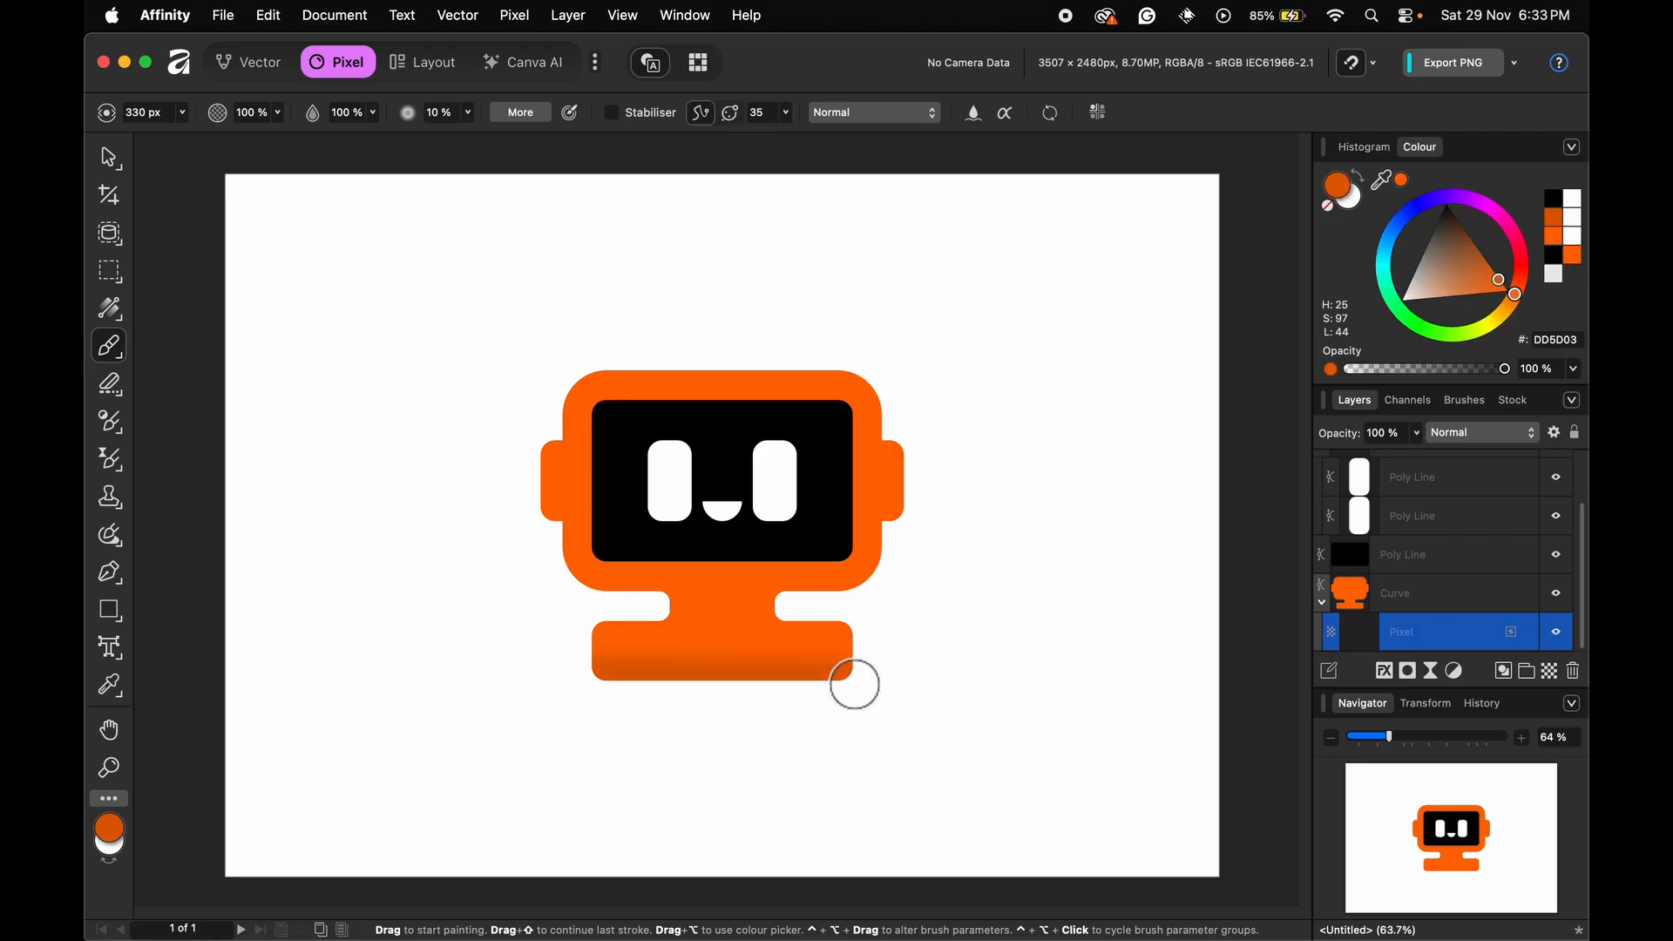
pyautogui.moveTo(560, 585); pyautogui.dragTo(883, 575)
# Step: Brush light orange (FFA667) highlights along the top of the head, both ears and the upper edge of the base
pyautogui.click(1404, 303)
pyautogui.moveTo(1408, 312); pyautogui.dragTo(1465, 294)
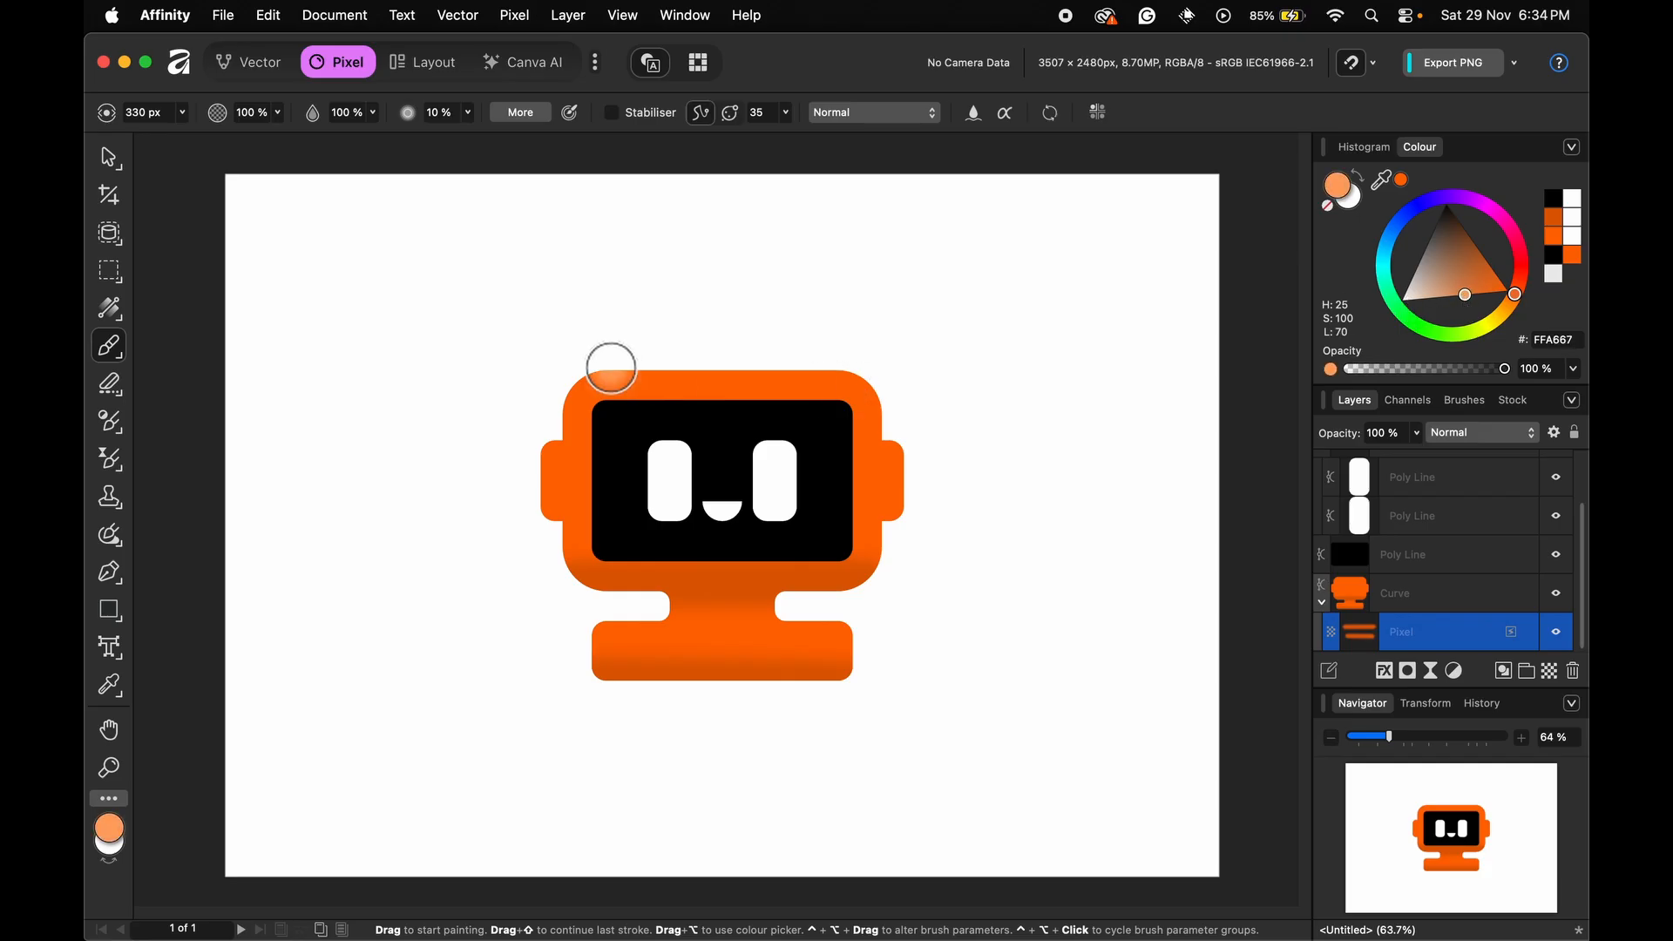
pyautogui.moveTo(563, 369); pyautogui.dragTo(881, 365)
pyautogui.click(554, 452)
pyautogui.click(547, 442)
pyautogui.click(901, 443)
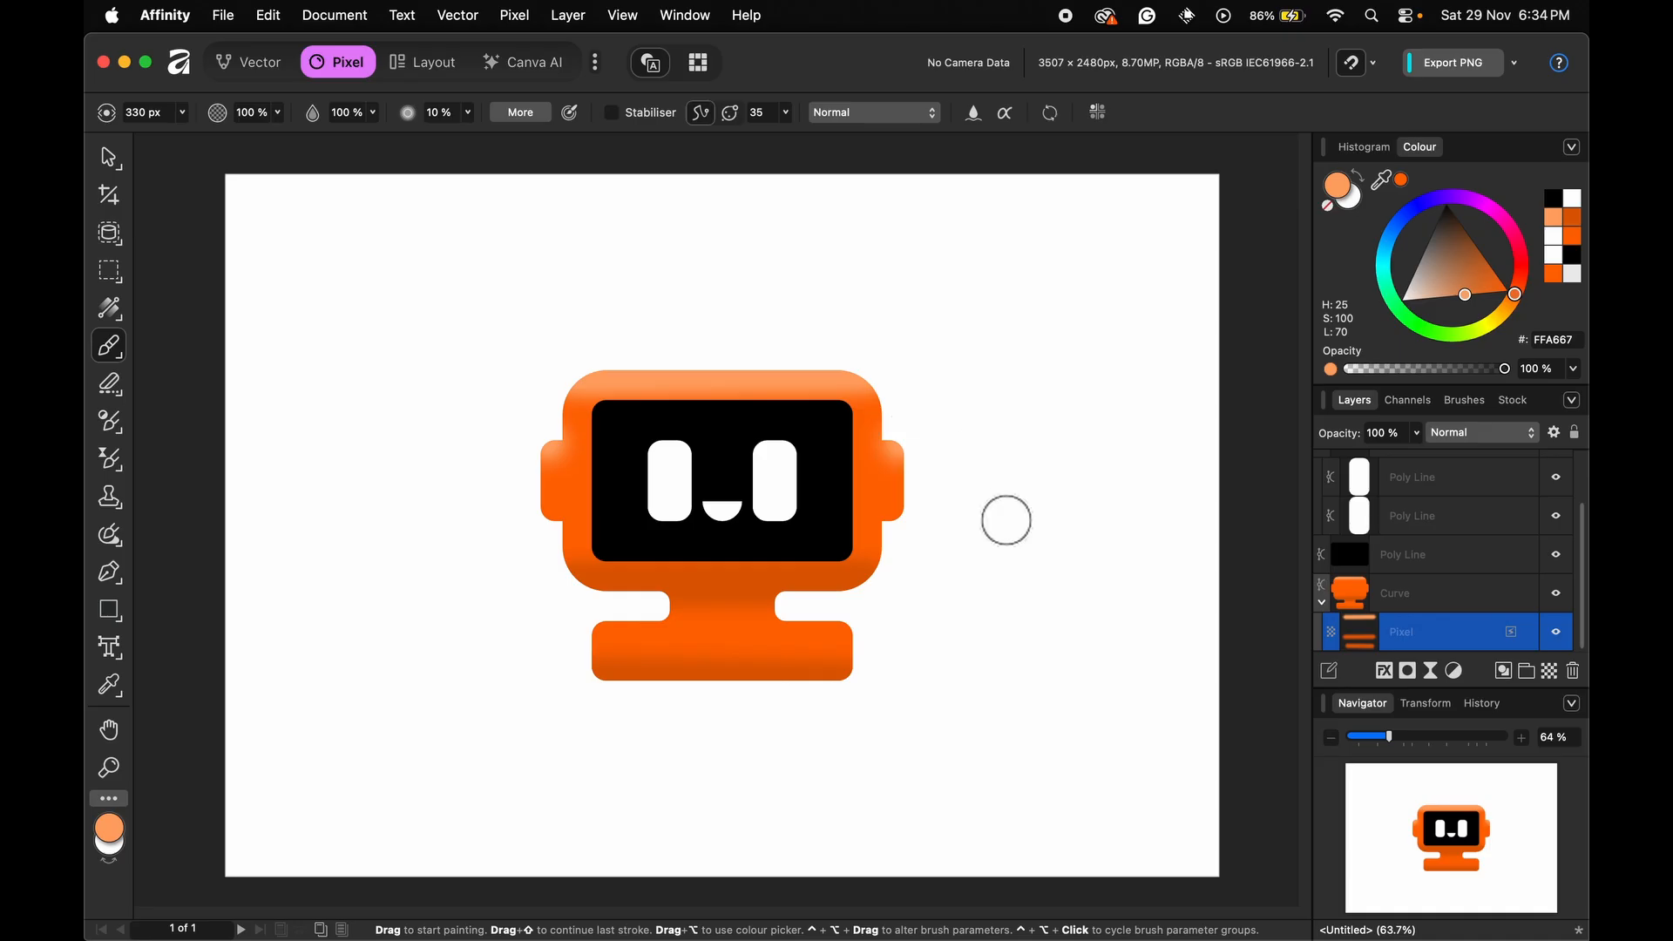
pyautogui.moveTo(597, 624); pyautogui.dragTo(855, 624)
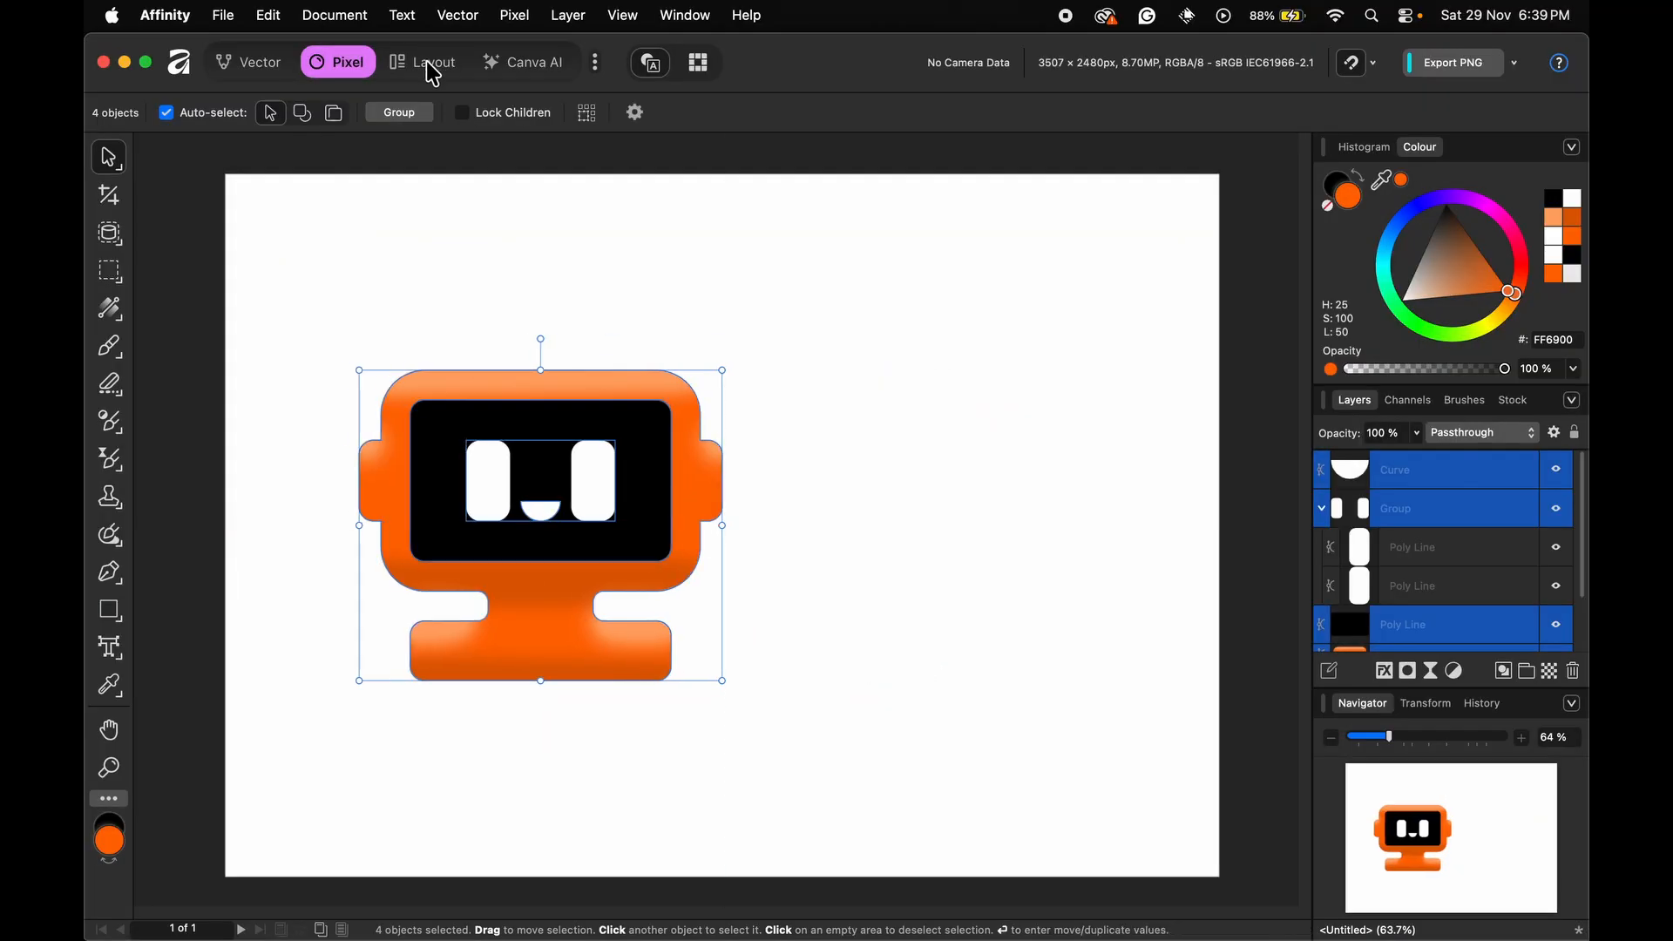
# Step: Switch to the Layout studio and add a text frame about 101 mm wide beside the robot with the AI assistant description
pyautogui.click(426, 63)
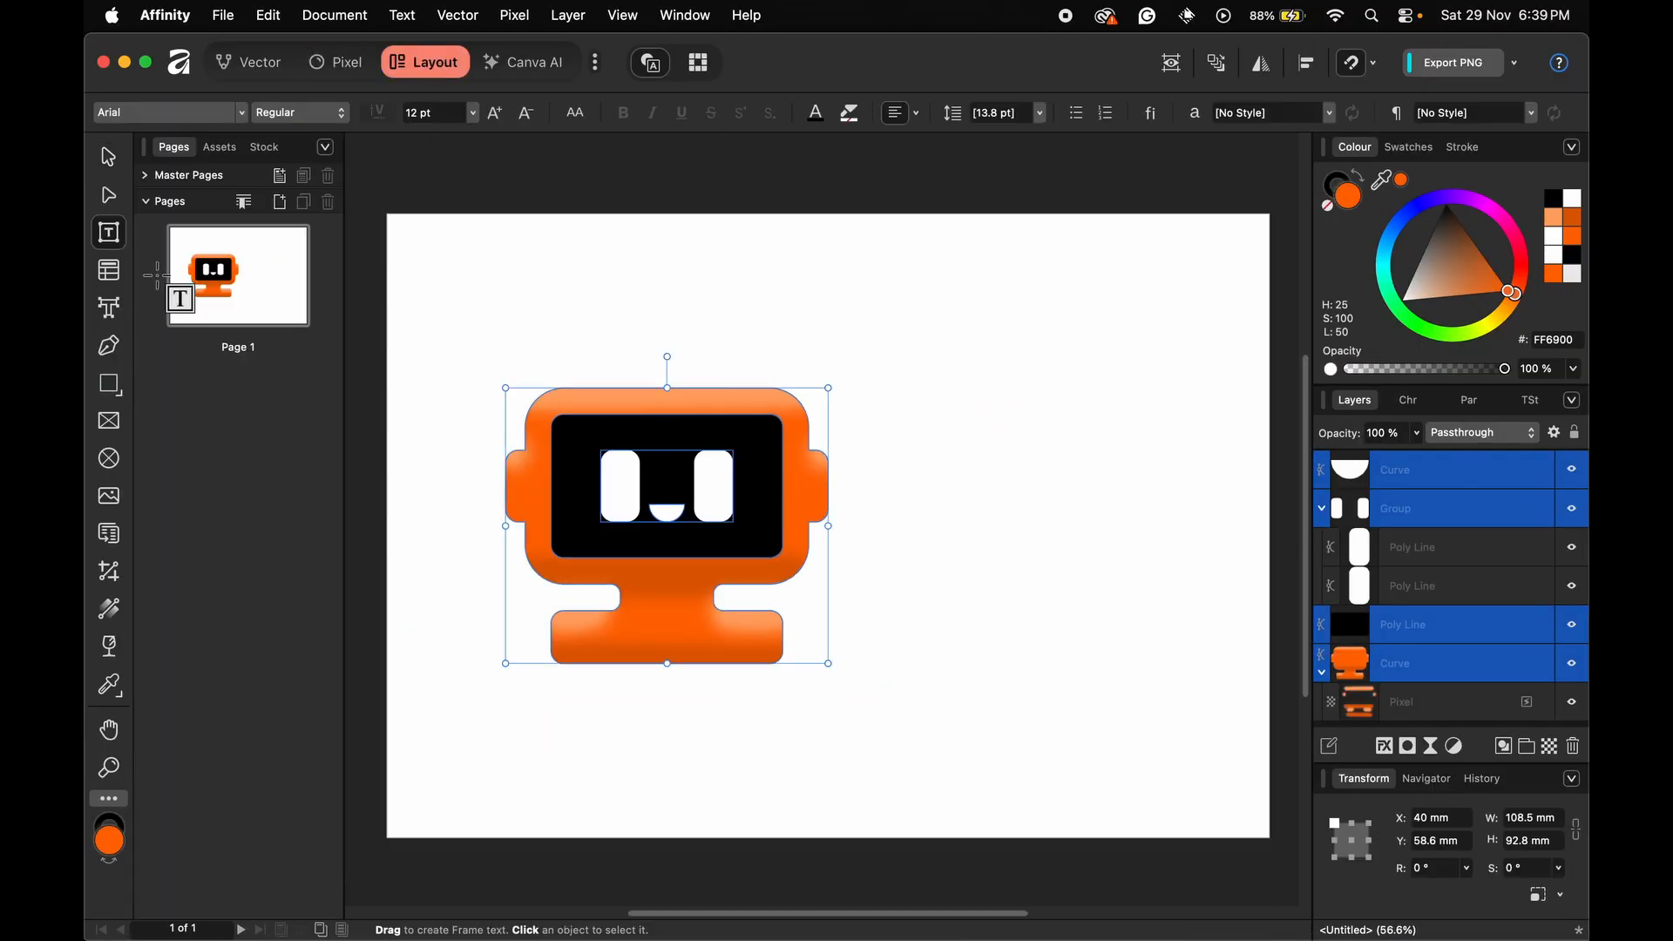
pyautogui.moveTo(895, 389); pyautogui.dragTo(1194, 664)
pyautogui.click(1101, 705)
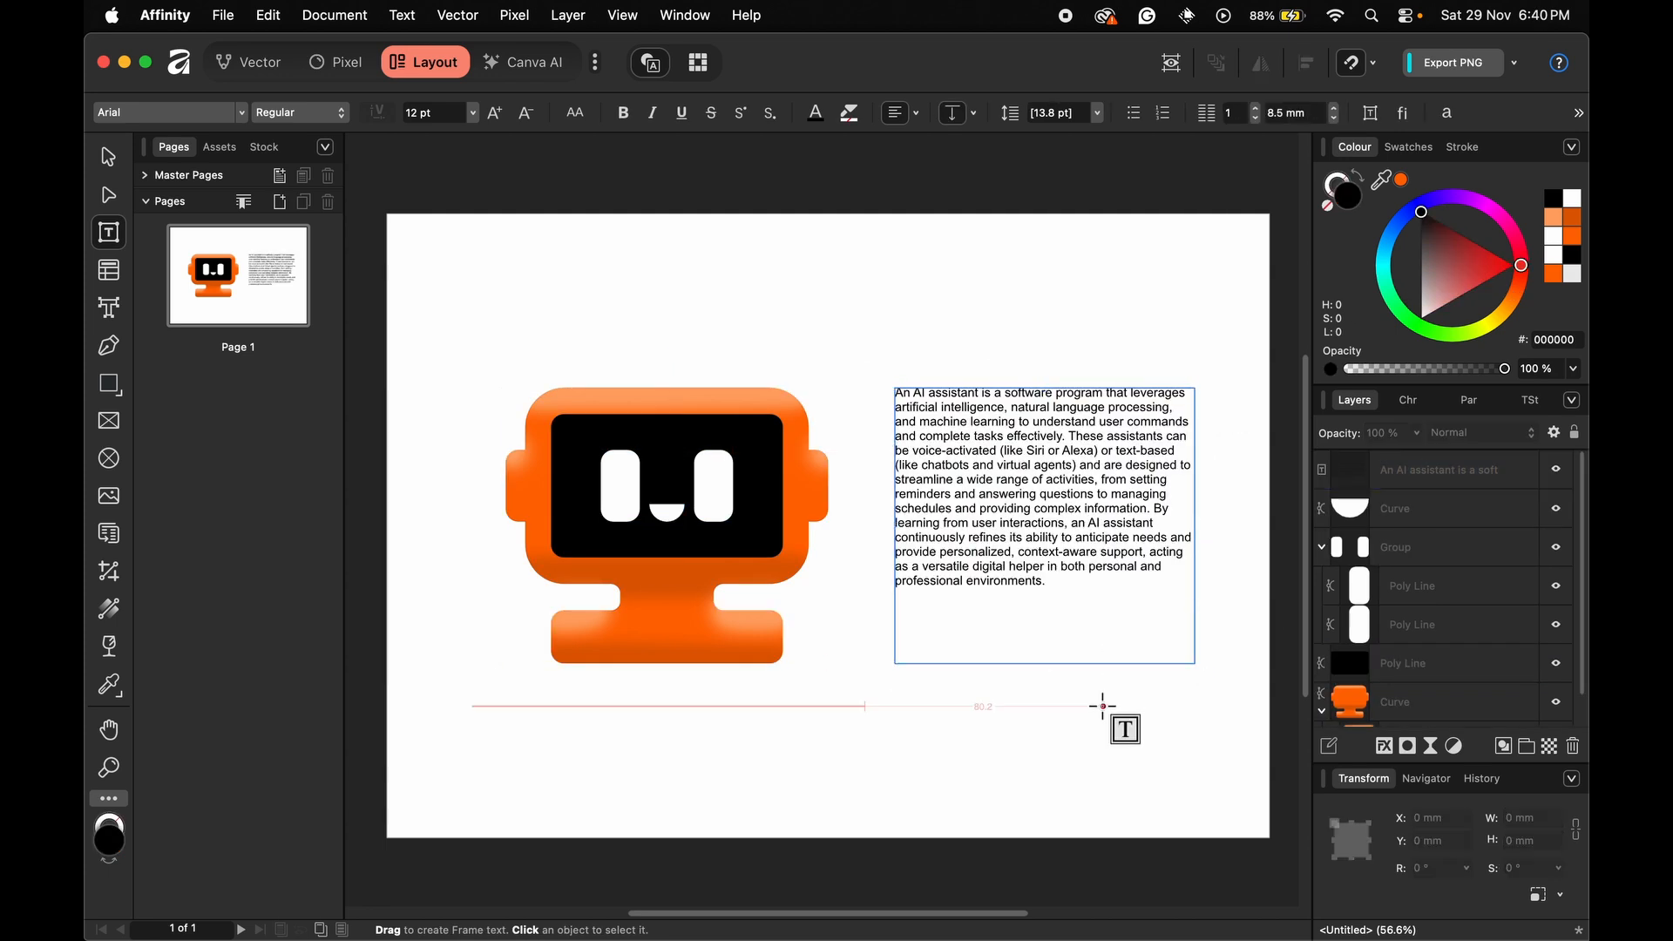
# Step: Shorten the description frame to fit its text and duplicate it to make a heading frame above the paragraph
pyautogui.press('v')
pyautogui.click(1065, 529)
pyautogui.moveTo(1044, 665); pyautogui.dragTo(1048, 592)
pyautogui.moveTo(1048, 504); pyautogui.dragTo(1042, 405)
# Step: Replace the upper frame's text with the heading "An AI assistant"
pyautogui.tripleClick(943, 425)
pyautogui.press('super+a')
pyautogui.write('An AI assistant')
pyautogui.click(1221, 460)
pyautogui.press('v')
pyautogui.click(1083, 417)
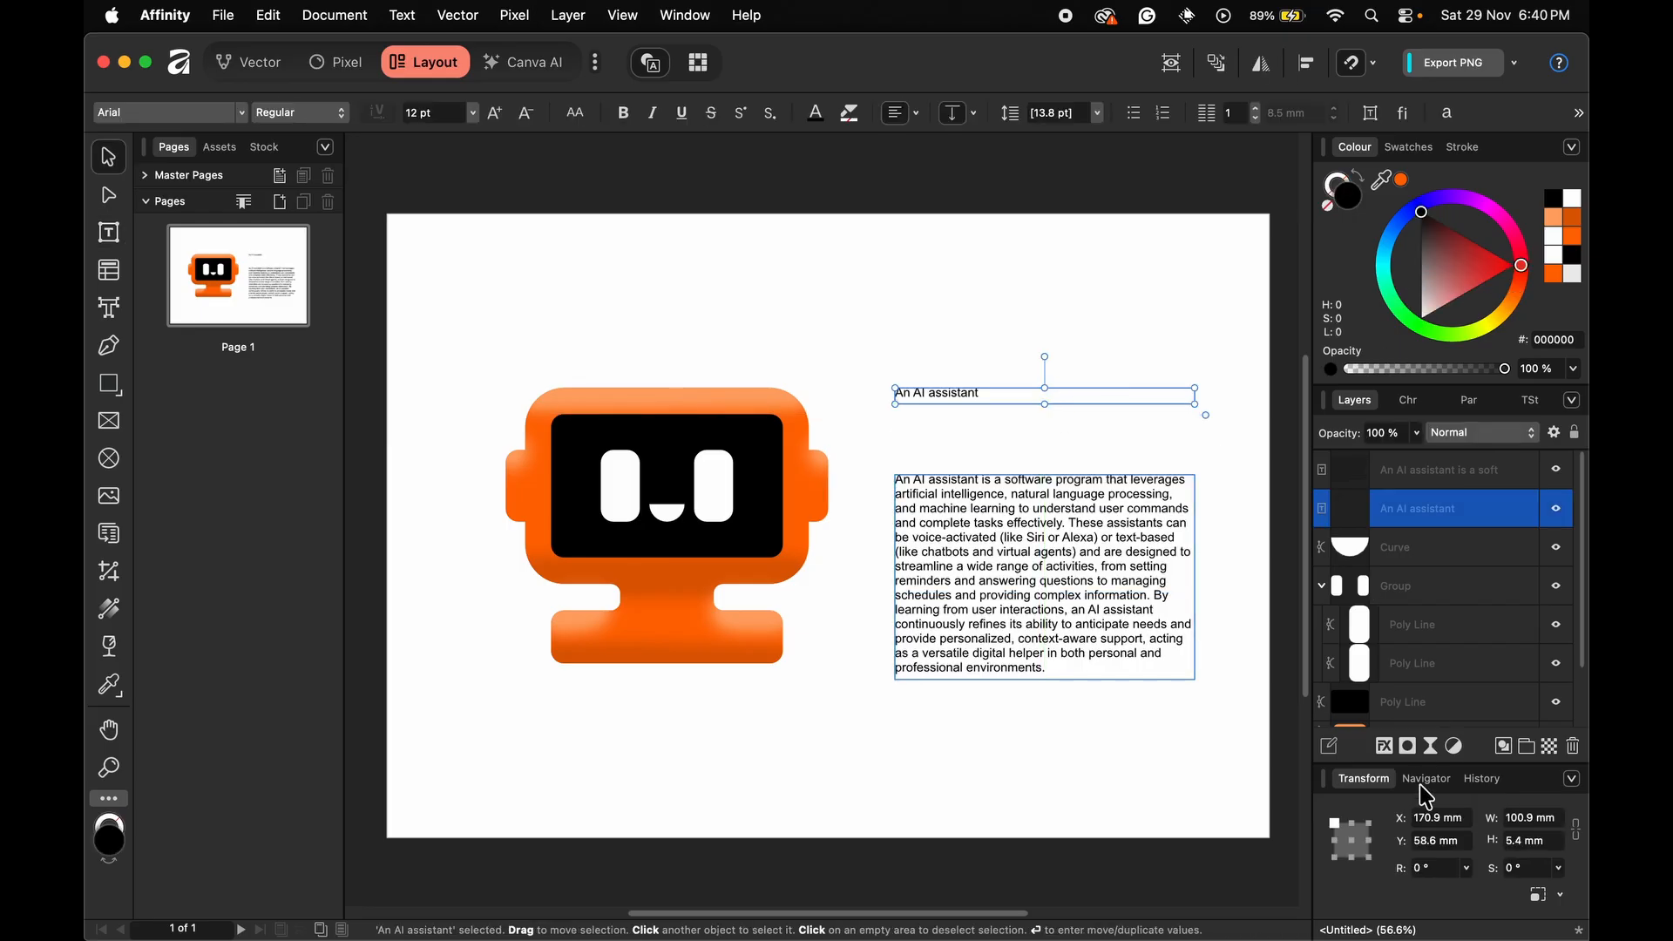
# Step: Make the heading 30 pt bold and close the gap between it and the paragraph
pyautogui.click(471, 113)
pyautogui.click(459, 486)
pyautogui.moveTo(1044, 405)
pyautogui.mouseDown()
pyautogui.moveTo(1049, 429)
pyautogui.moveTo(1048, 414)
pyautogui.mouseUp()
pyautogui.moveTo(1016, 540); pyautogui.dragTo(1016, 515)
pyautogui.moveTo(1082, 403); pyautogui.dragTo(1083, 416)
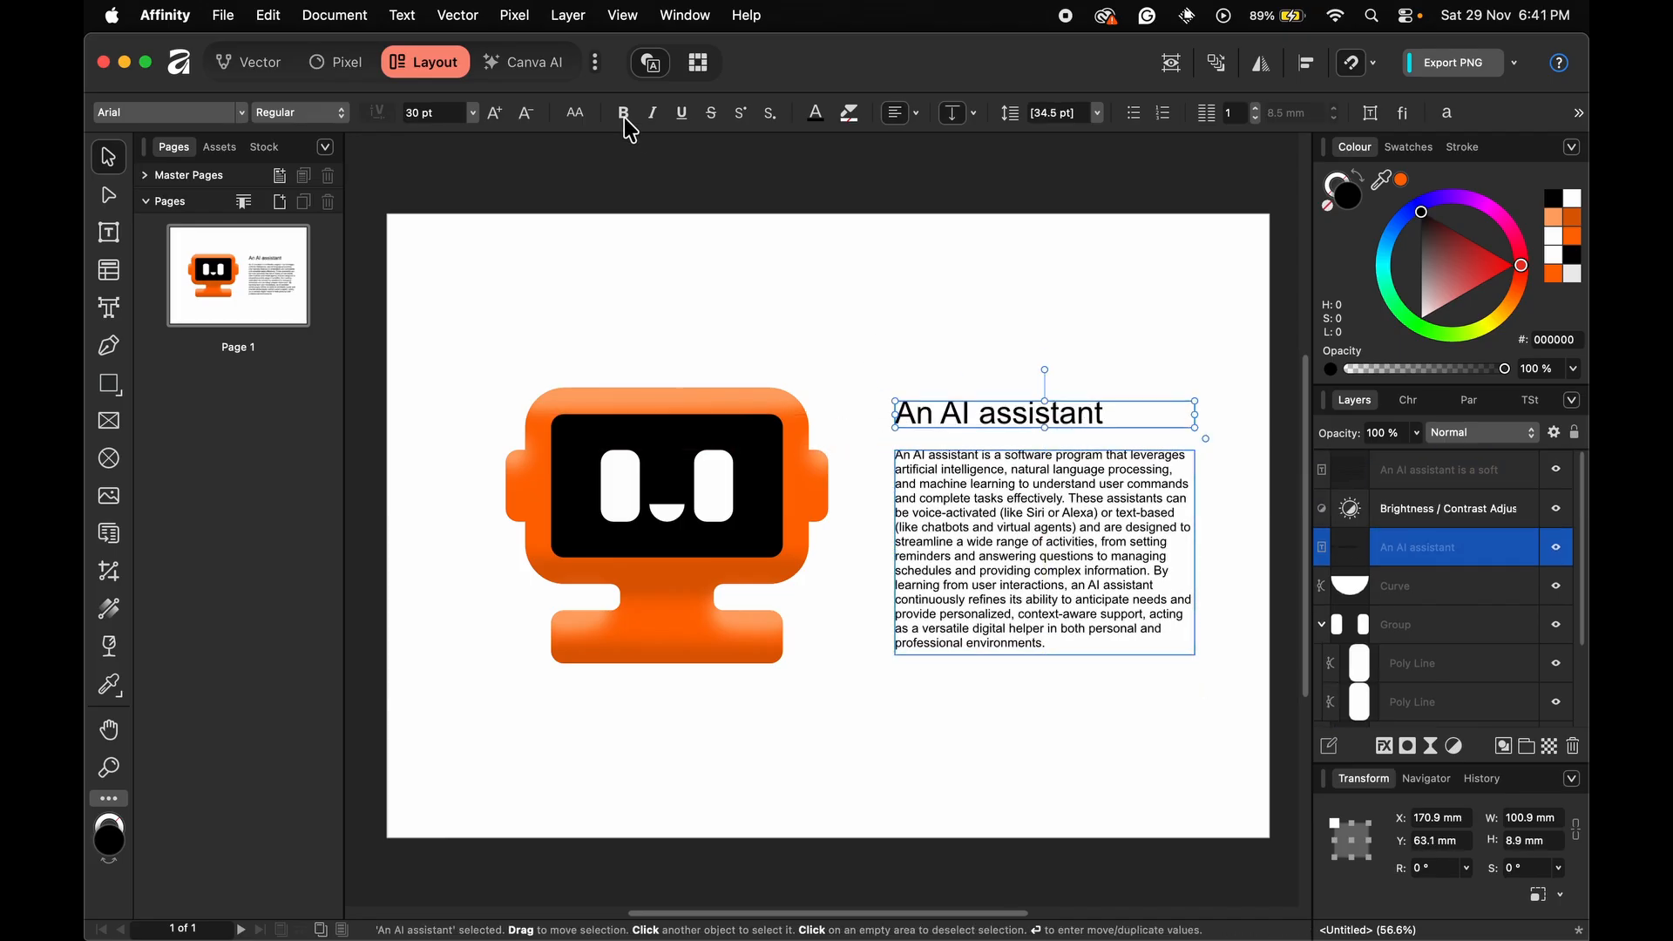
pyautogui.click(624, 118)
# Step: Group the heading with the paragraph and move the group closer to the robot
pyautogui.moveTo(862, 361); pyautogui.dragTo(1223, 675)
pyautogui.click(1071, 421)
pyautogui.moveTo(1072, 422); pyautogui.dragTo(1077, 432)
pyautogui.keyDown('shift'); pyautogui.click(1054, 524); pyautogui.keyUp('shift')
pyautogui.press('super+g')
pyautogui.moveTo(1054, 524); pyautogui.dragTo(1018, 524)
# Step: Select the robot together with the text and shift them slightly to the left on the page
pyautogui.moveTo(620, 321); pyautogui.dragTo(1071, 693)
pyautogui.moveTo(919, 557)
pyautogui.mouseDown()
pyautogui.moveTo(940, 560)
pyautogui.moveTo(915, 558)
pyautogui.mouseUp()
pyautogui.click(1005, 340)
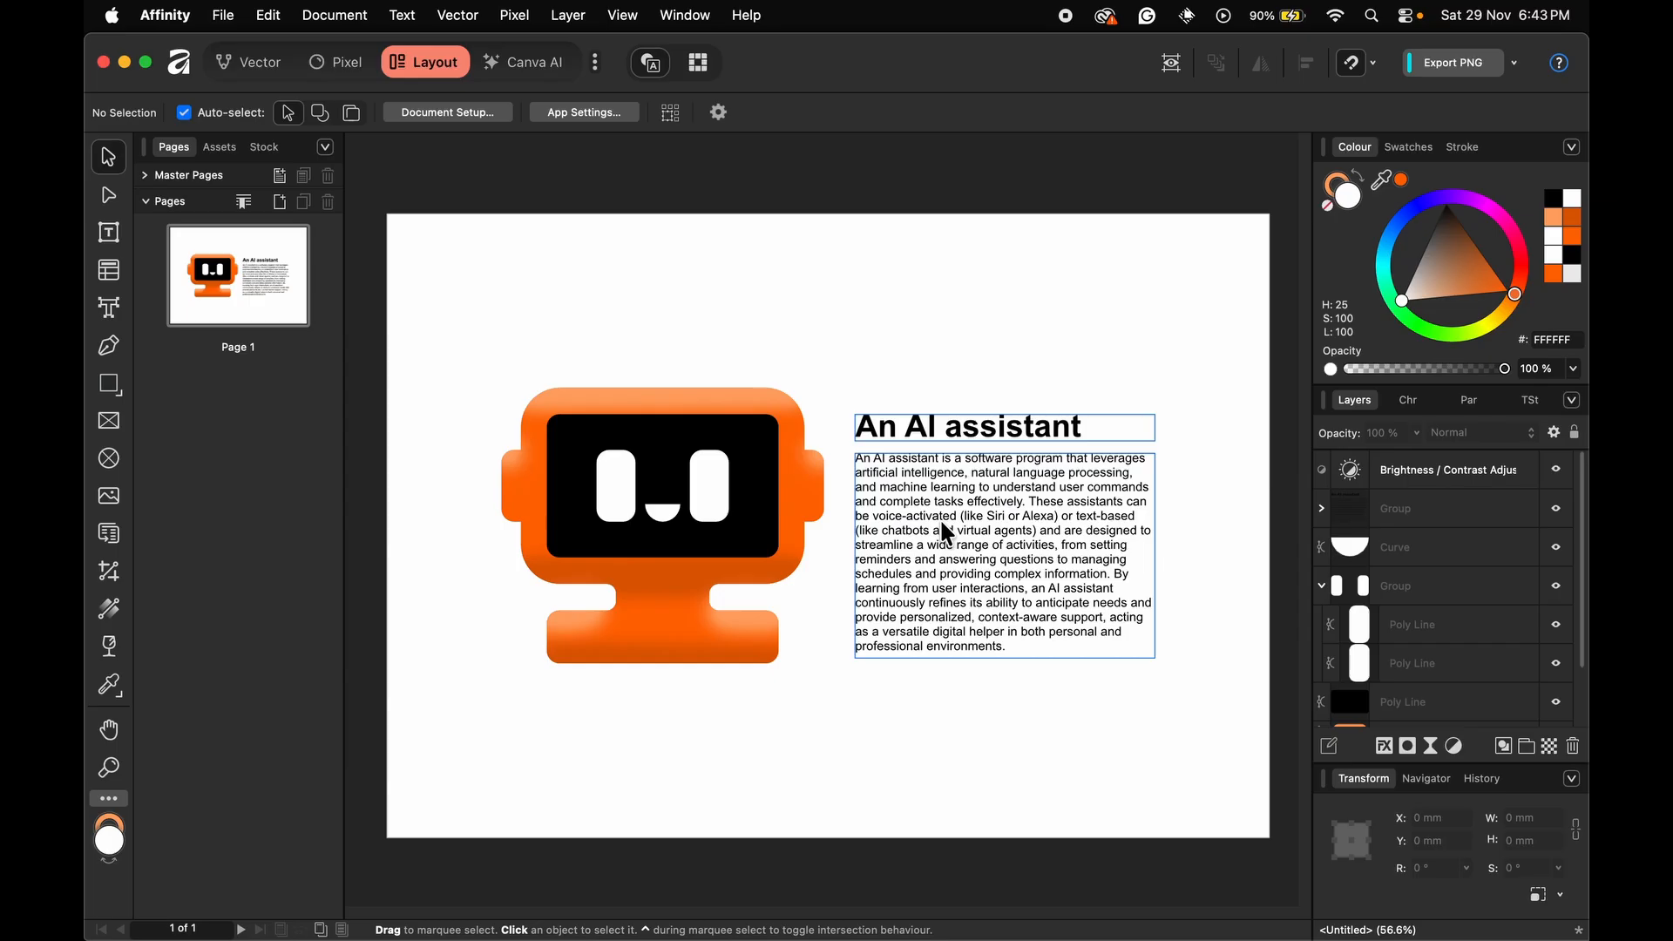
# Step: Try to generate an image in the Canva AI studio with the prompt "Generate an AI assistant robo image."
pyautogui.click(520, 64)
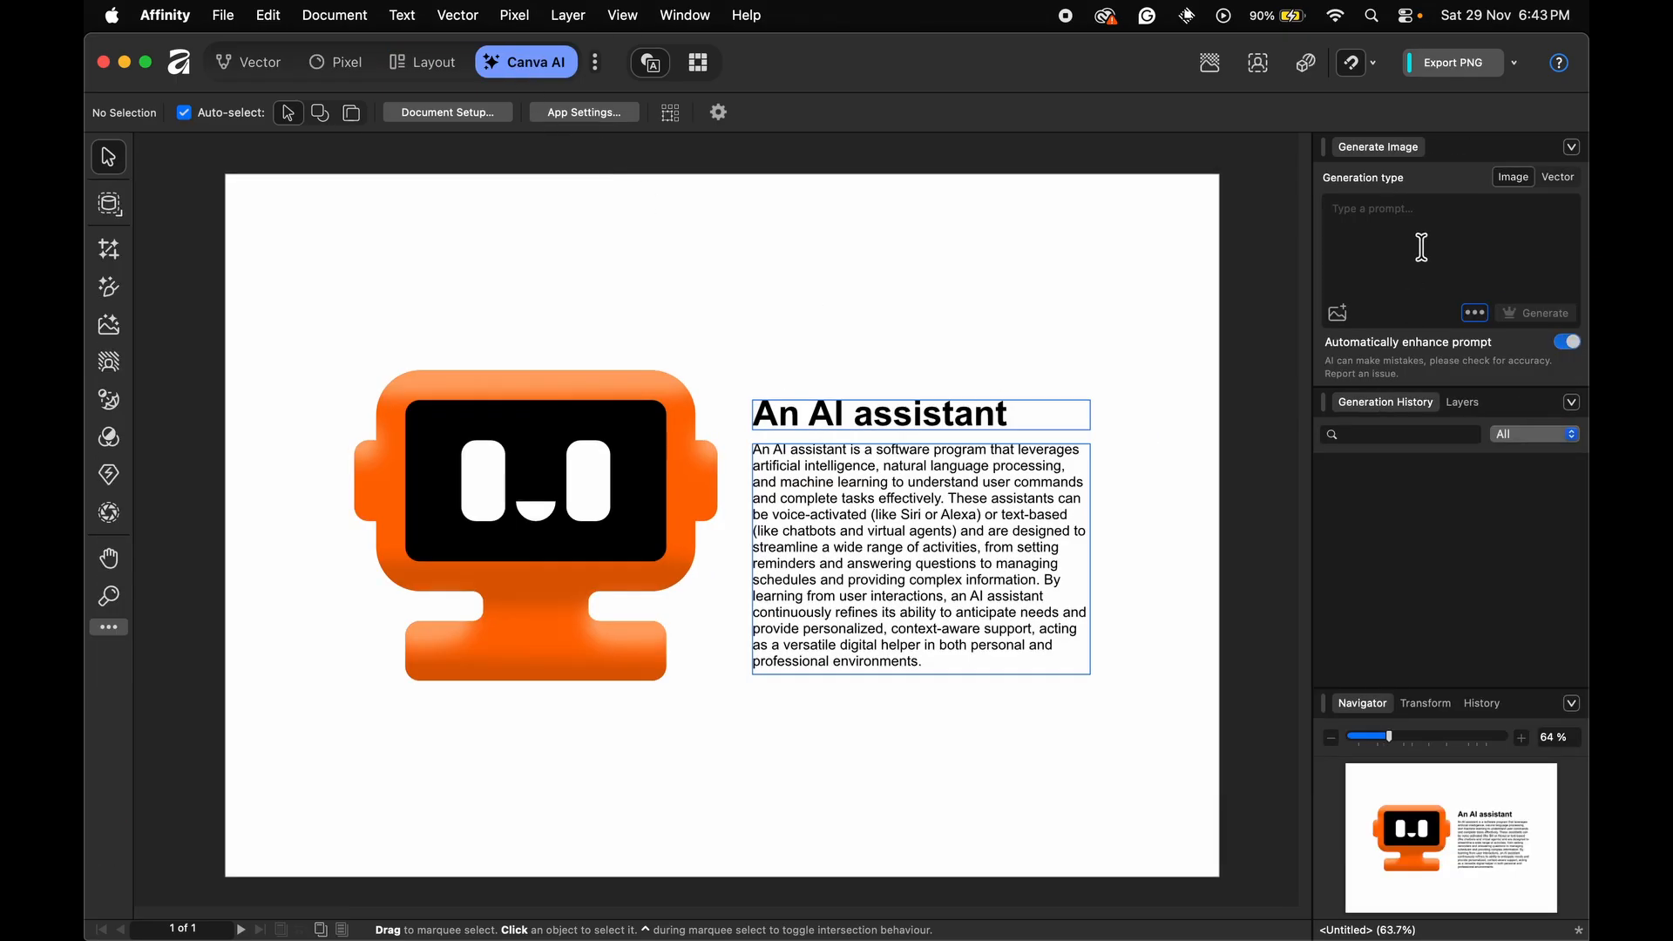
pyautogui.write('Generate an AI assistant robo image.')
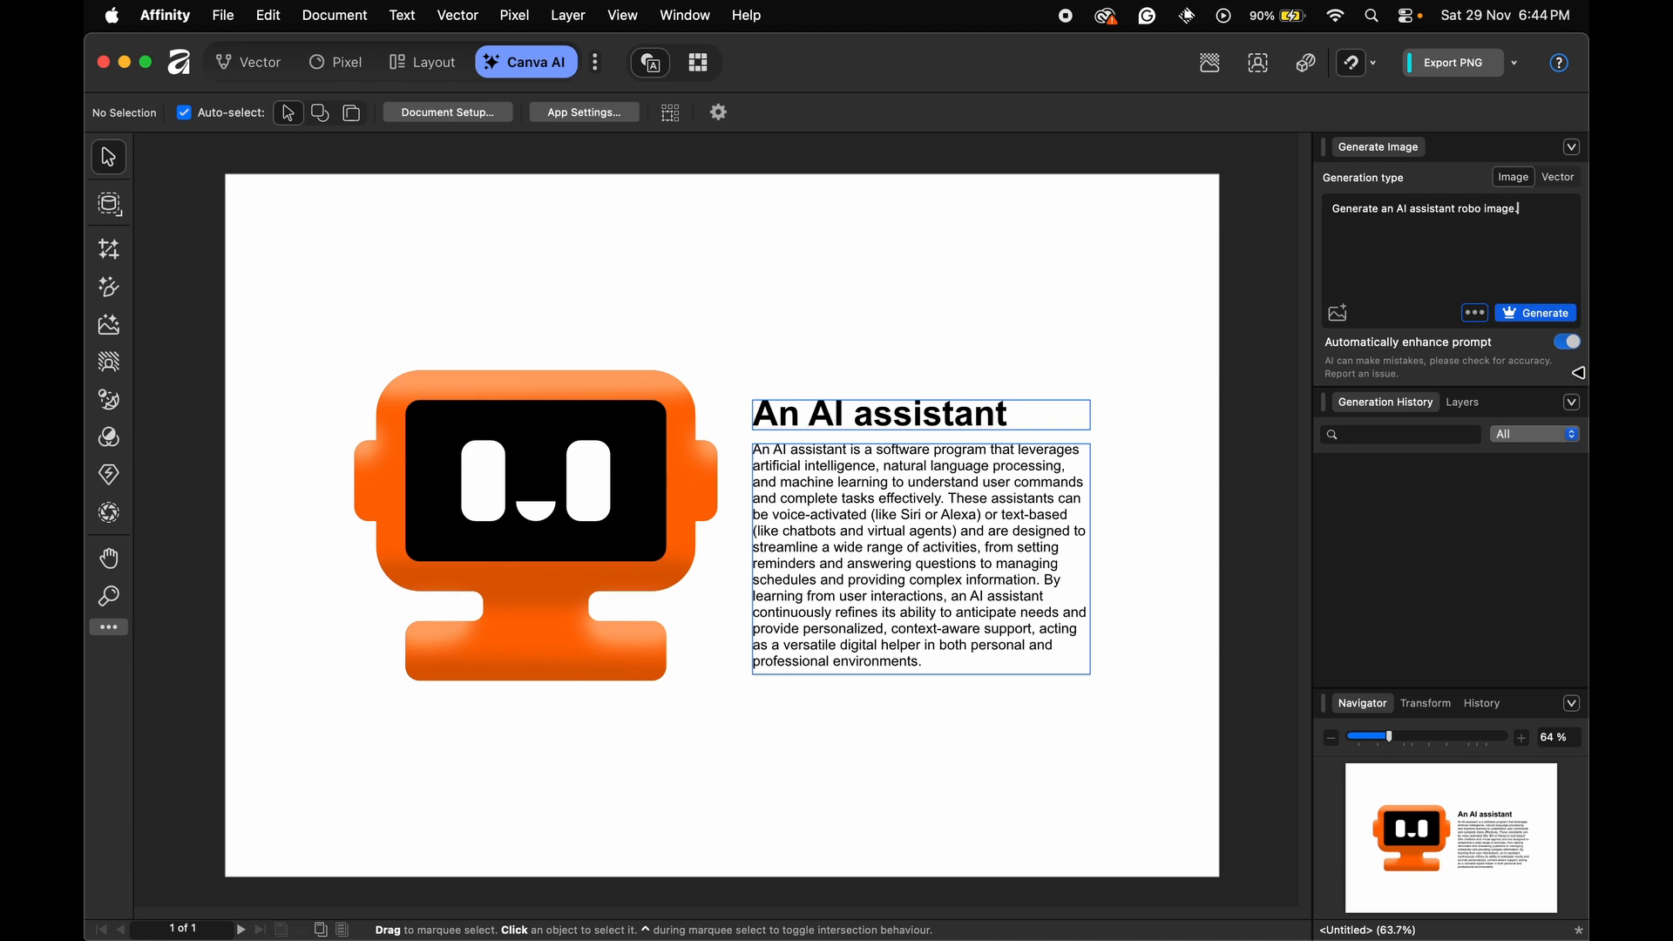
pyautogui.click(1527, 314)
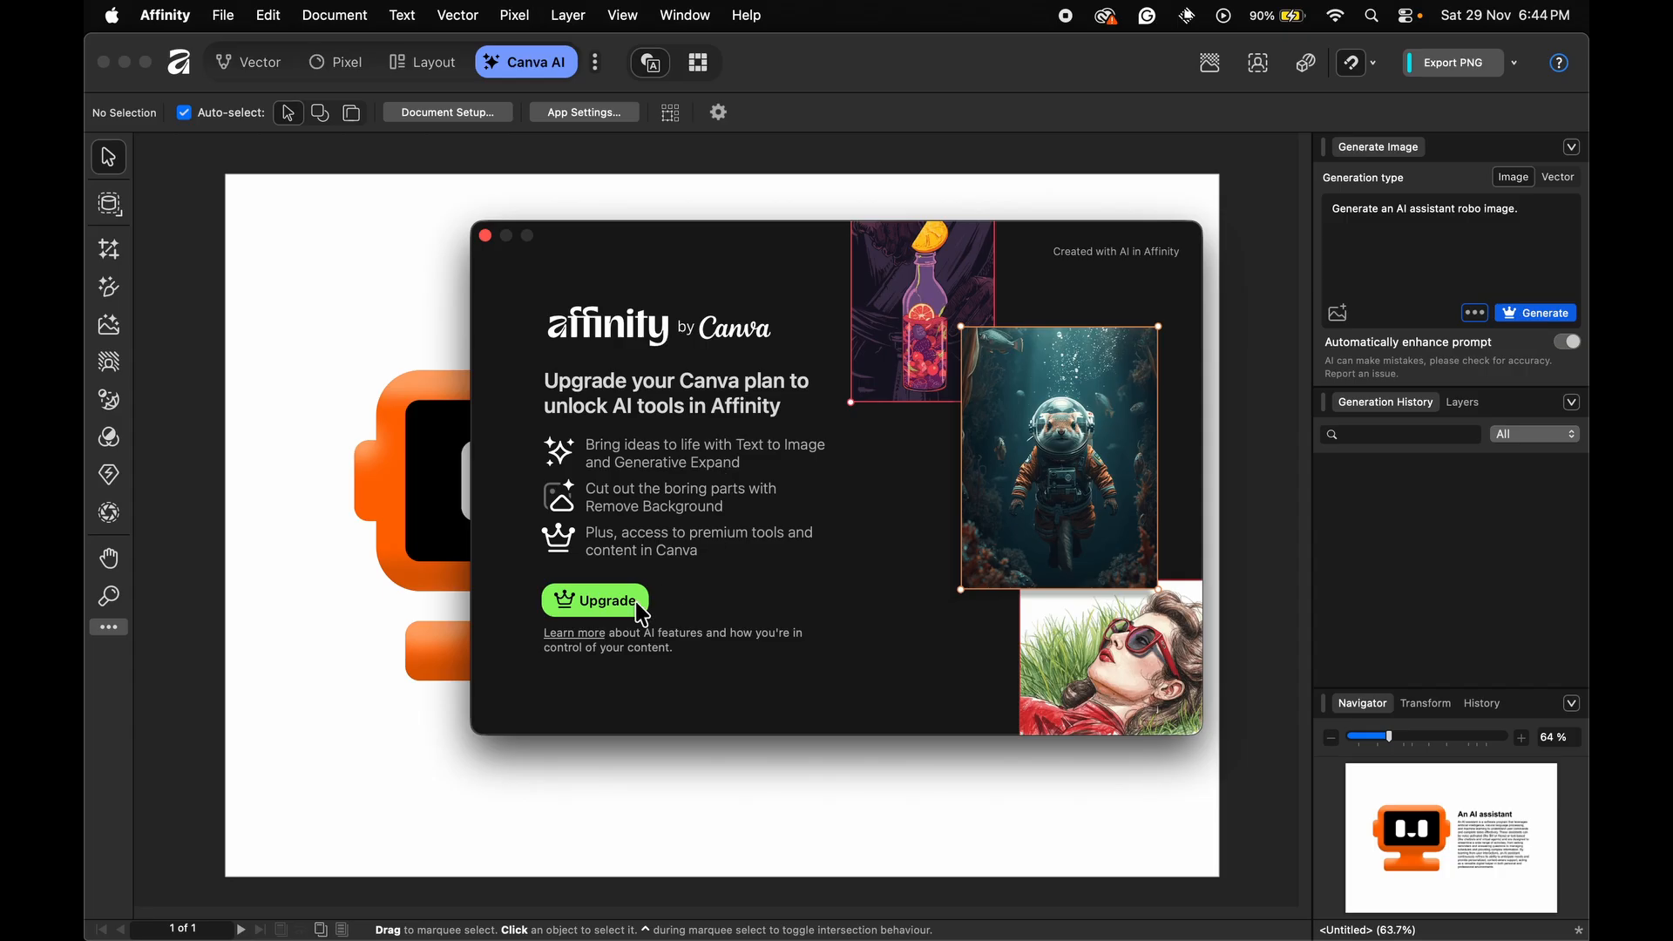
pyautogui.click(485, 236)
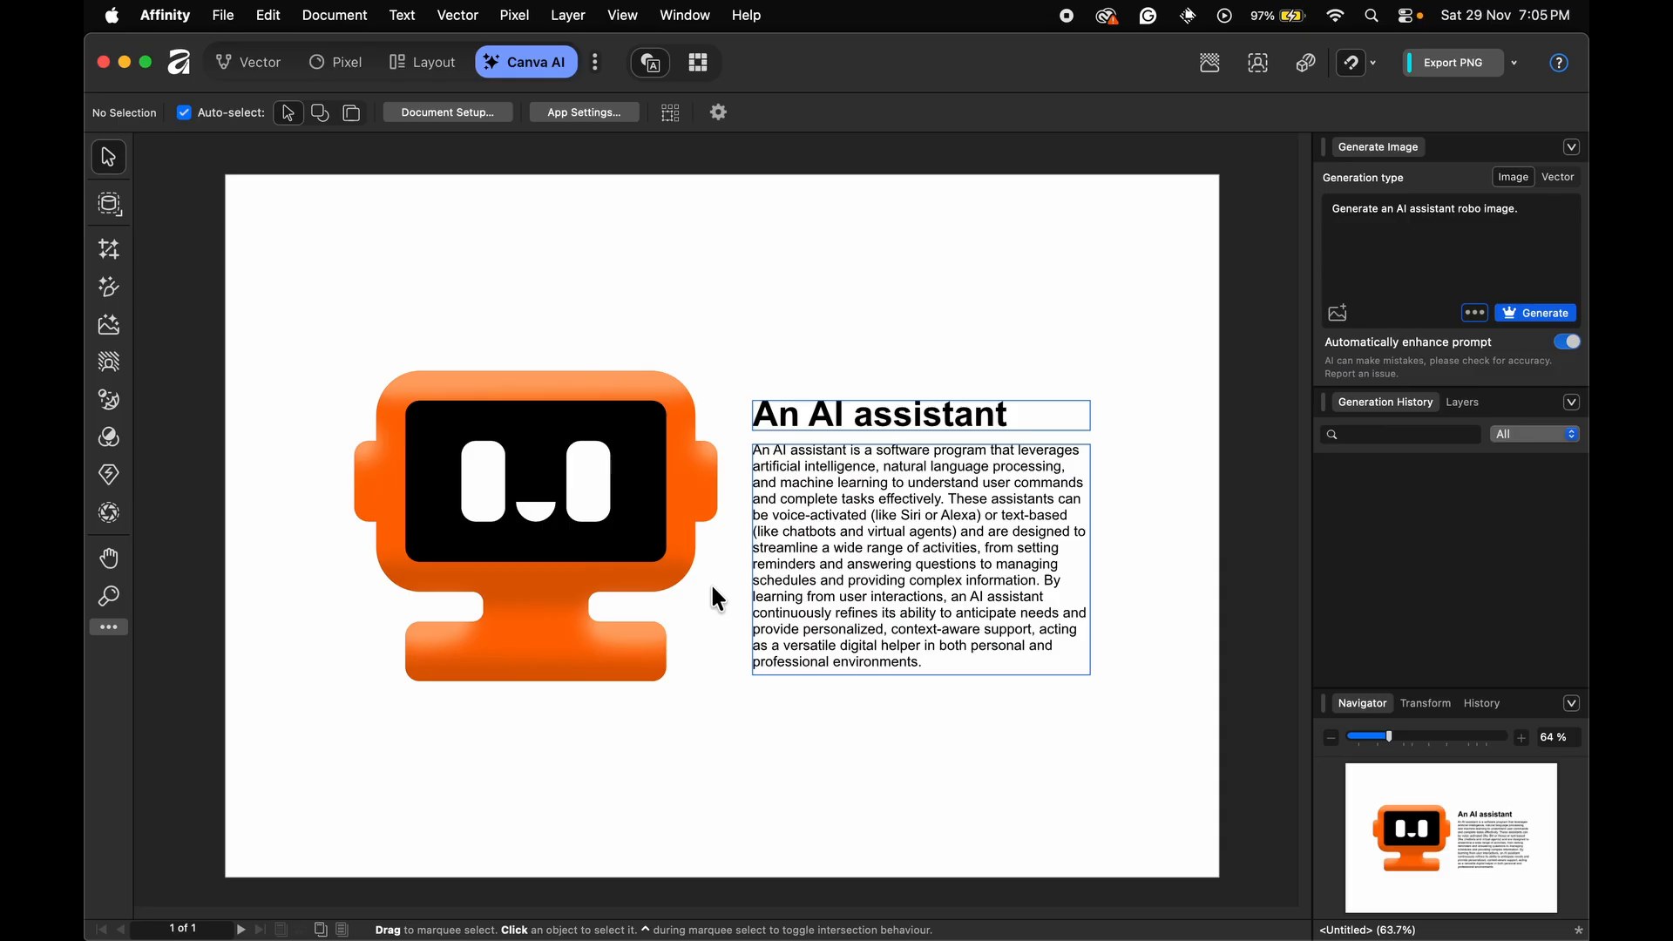
# Step: Switch to the Slice studio and create export slices from the robot body curve and the eyes group
pyautogui.click(594, 67)
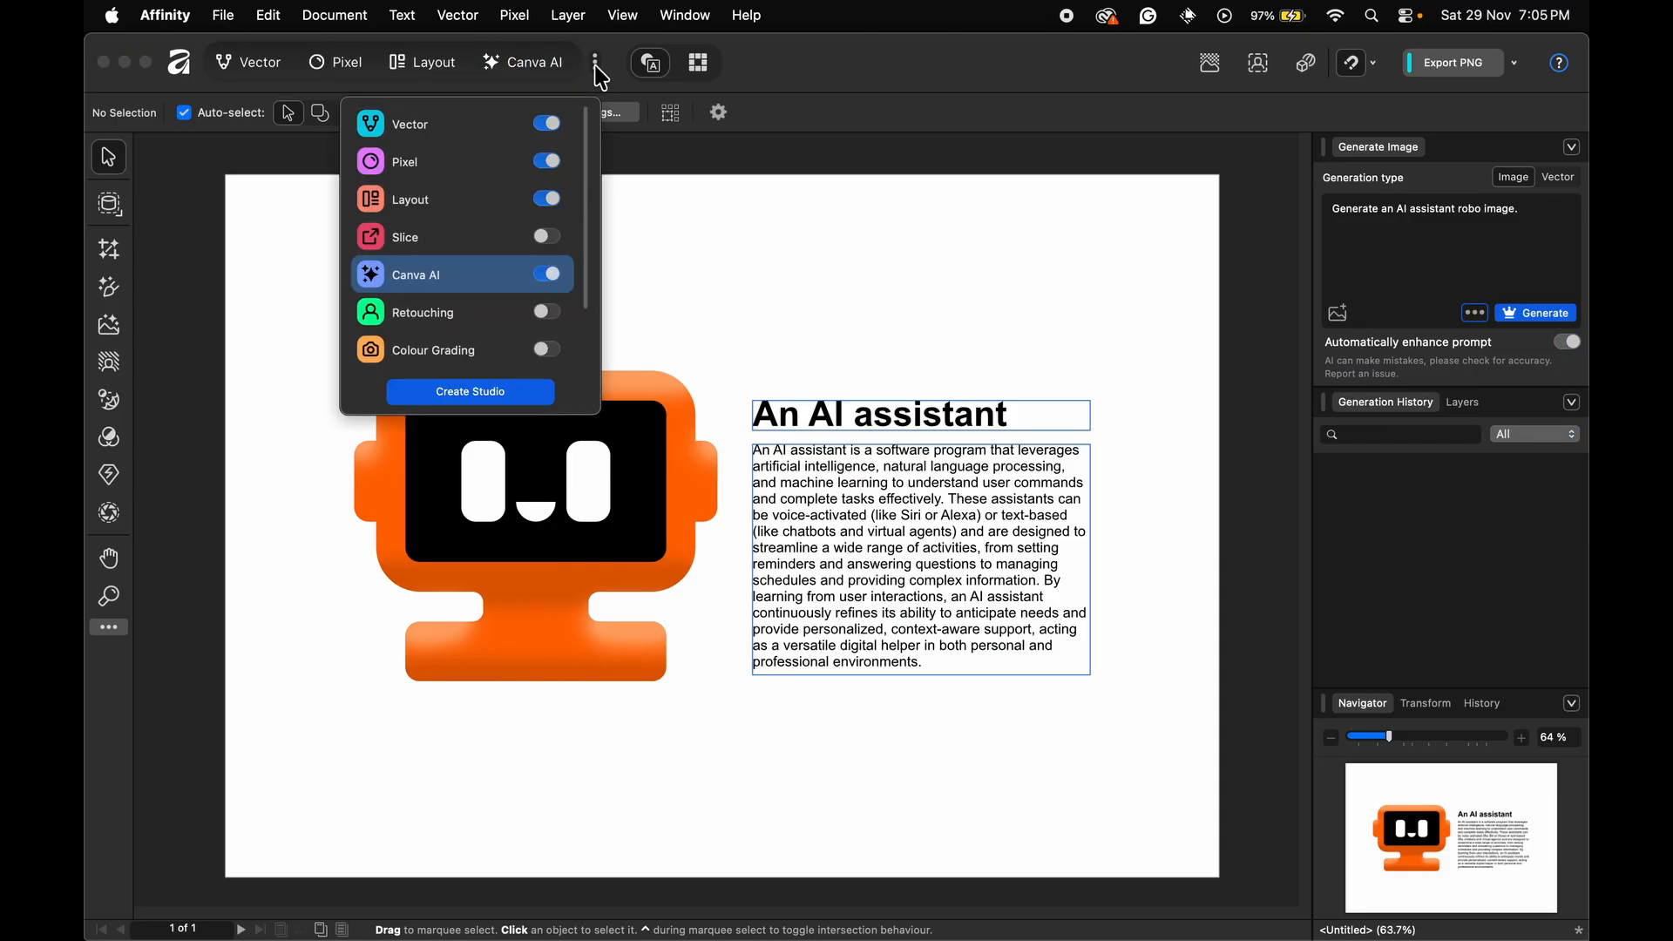
pyautogui.click(482, 232)
pyautogui.click(1420, 776)
pyautogui.click(1515, 911)
pyautogui.click(1469, 641)
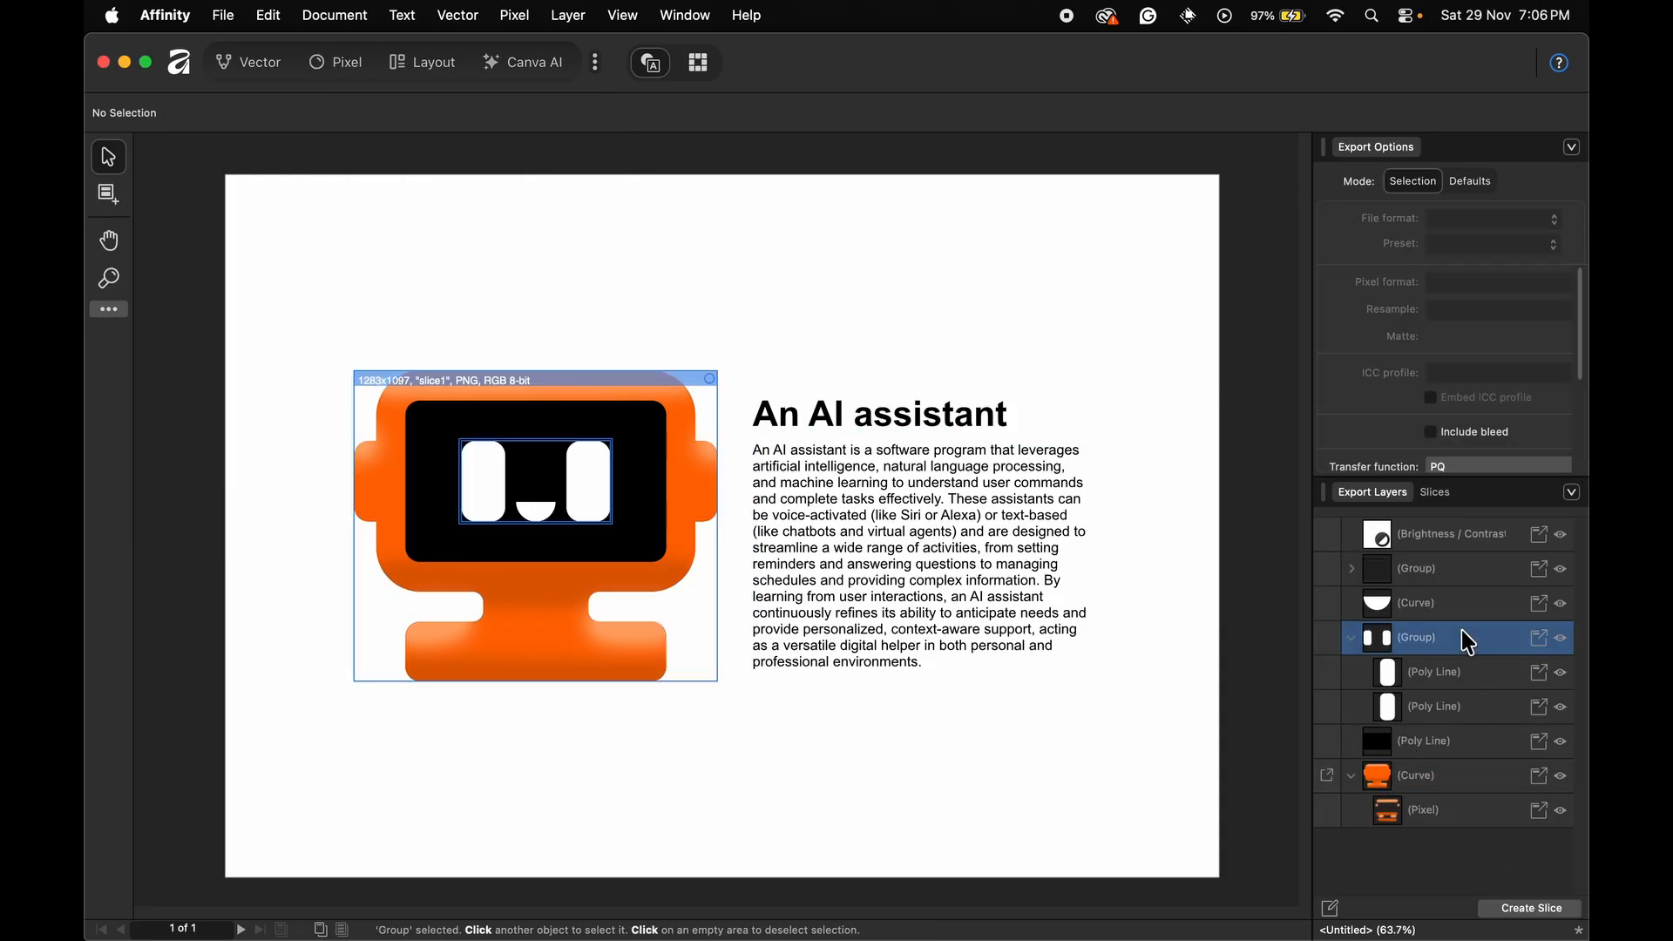
pyautogui.click(1521, 912)
# Step: Start exporting the body and eyes slices as PNG, and cancel at the destination folder choice
pyautogui.click(1434, 492)
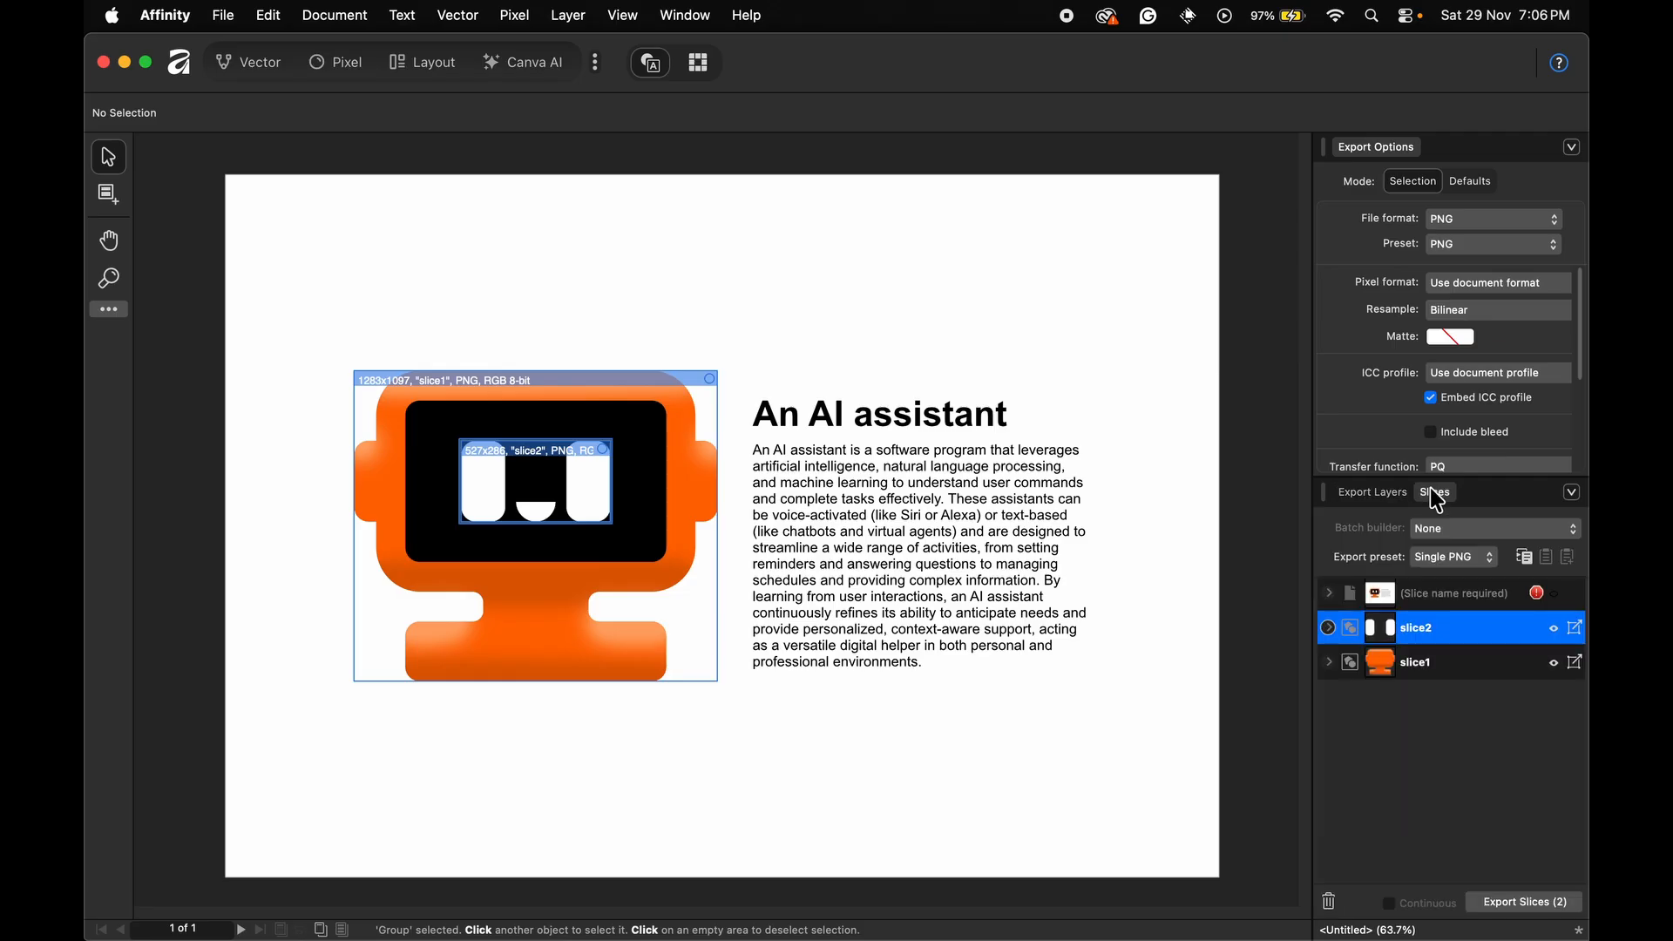
pyautogui.click(1515, 904)
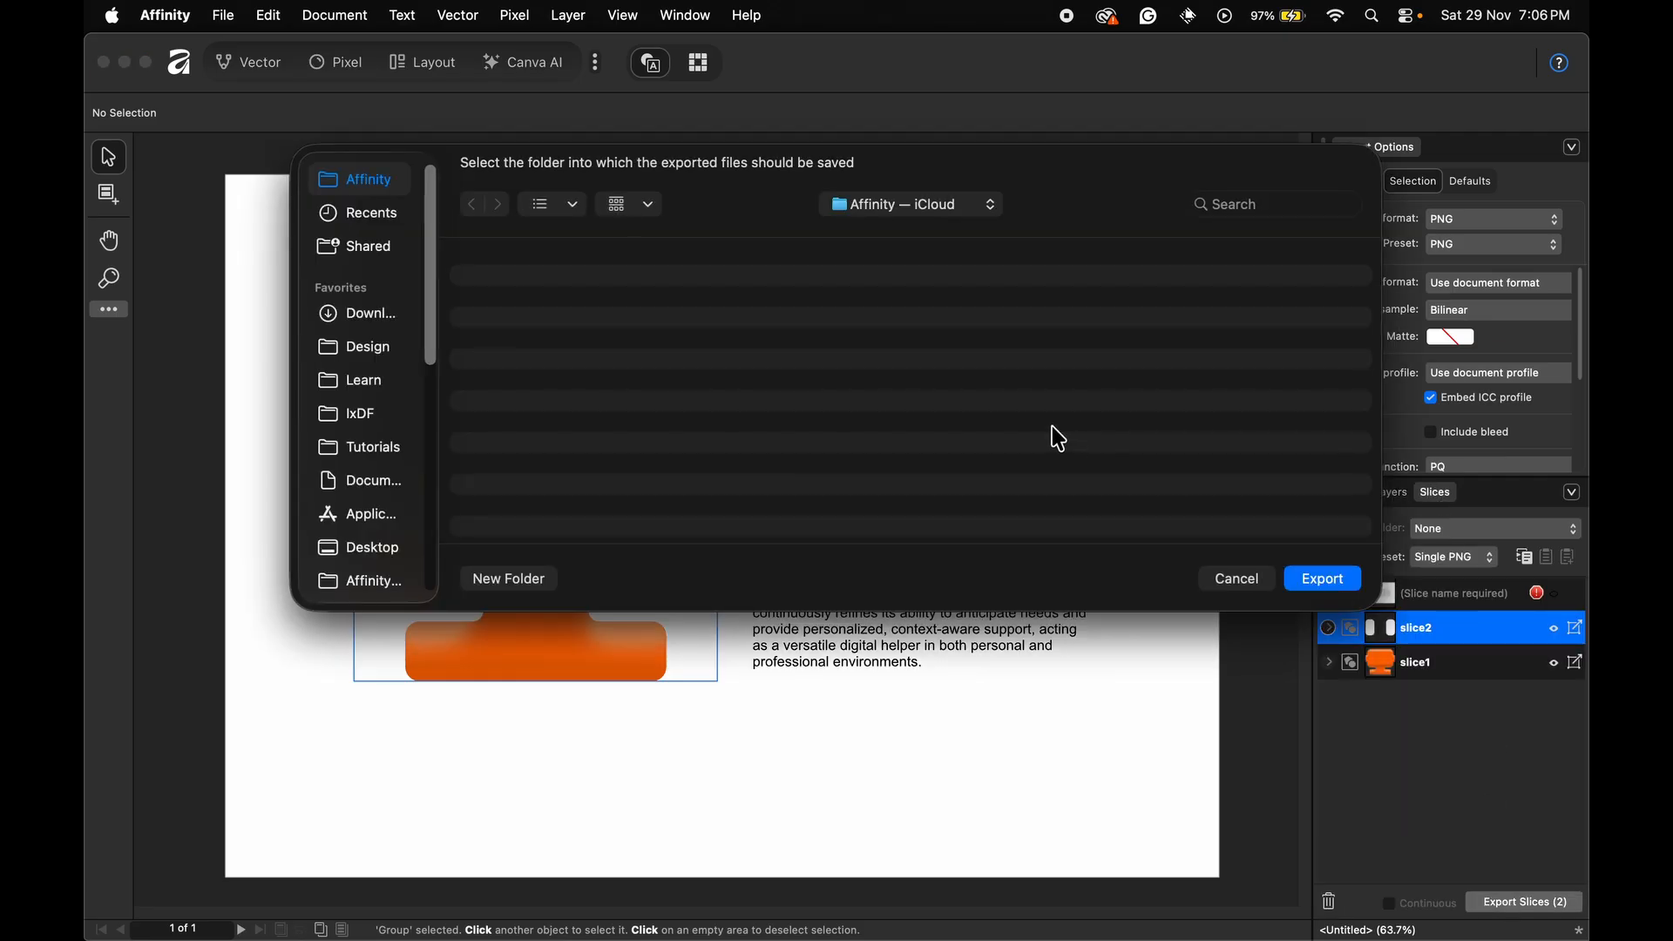
pyautogui.click(1251, 578)
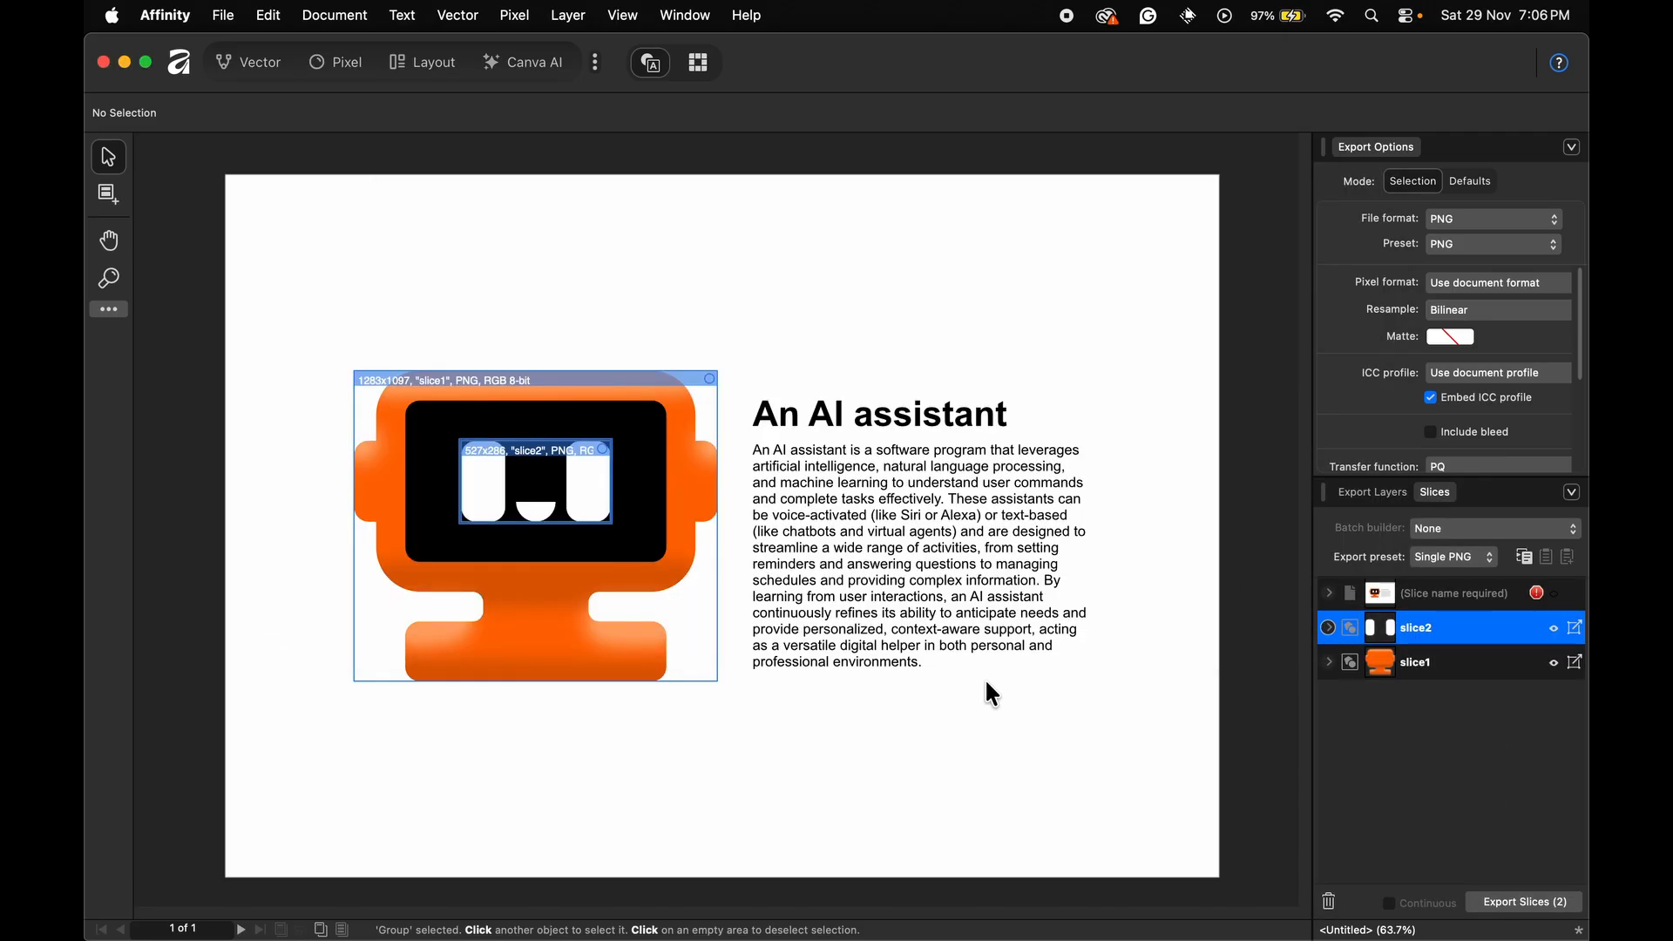
pyautogui.click(966, 698)
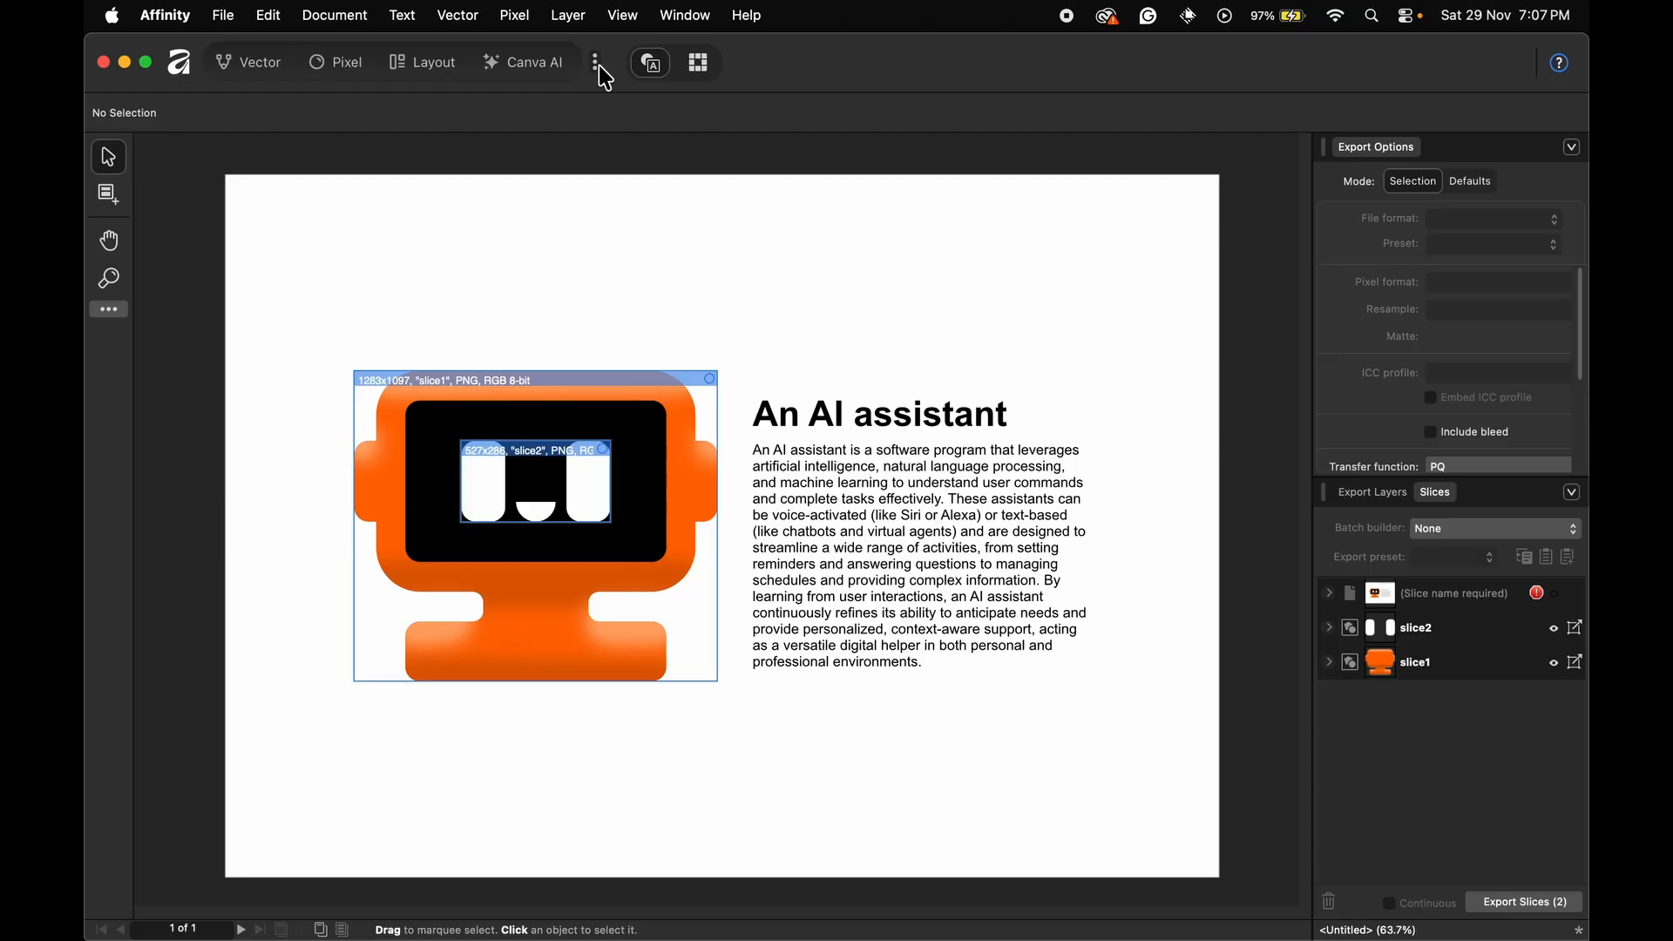
# Step: Switch to the Retouching studio and add a Curves adjustment using the S-Curve preset
pyautogui.click(598, 64)
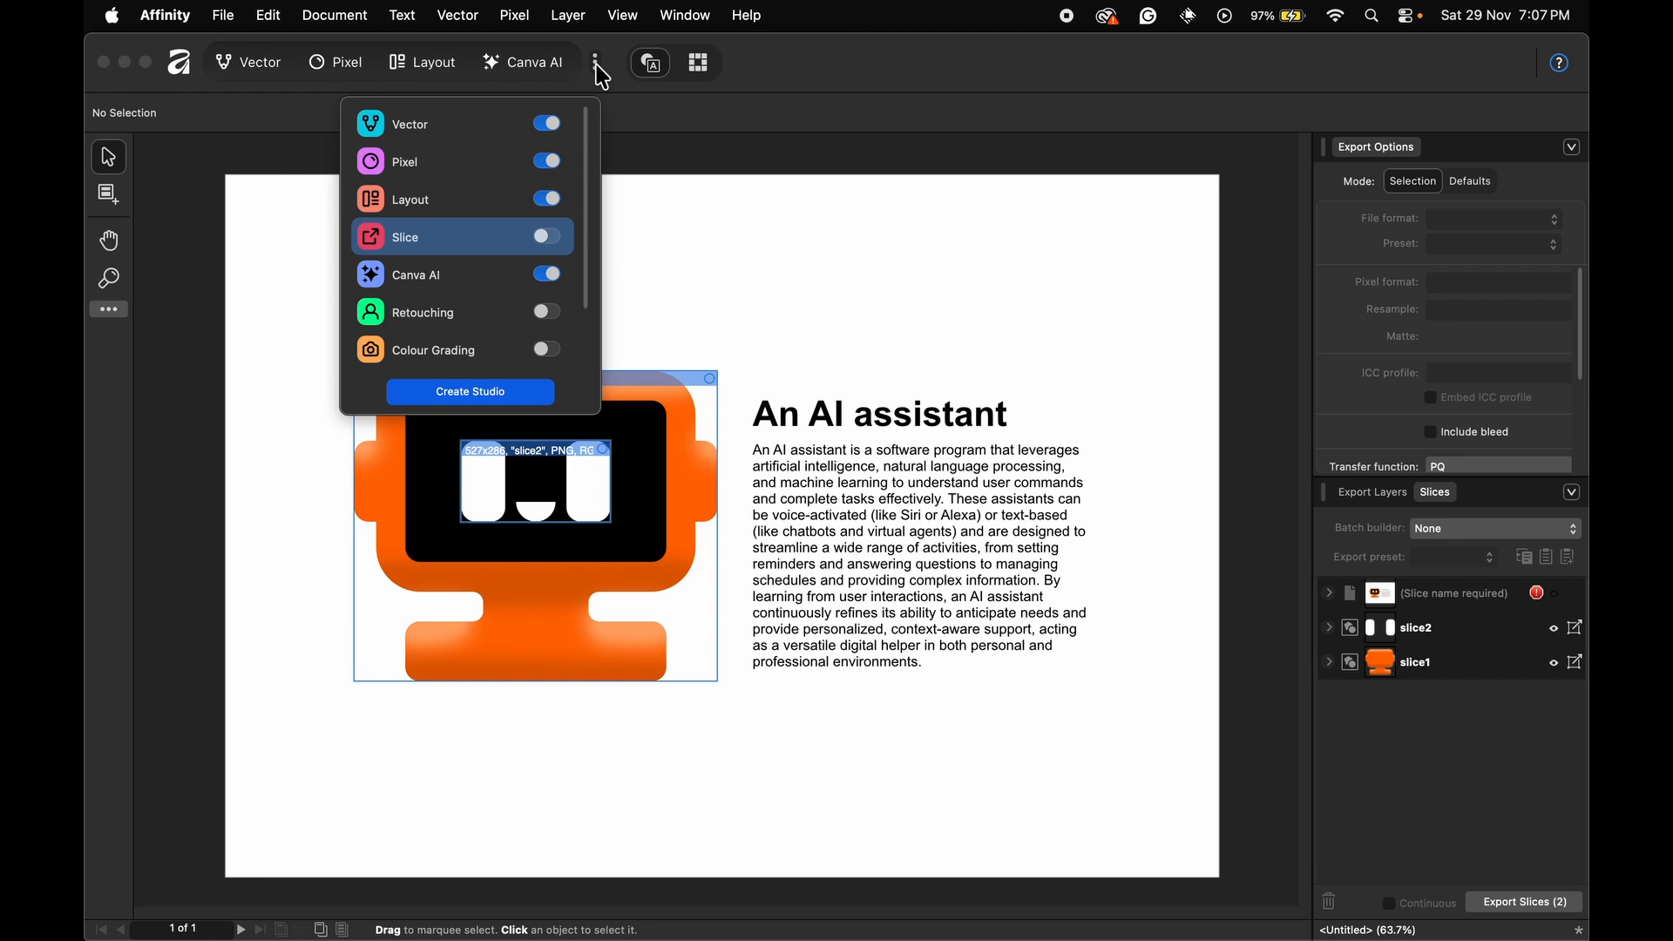
pyautogui.scroll(-2, 503, 277)
pyautogui.click(499, 272)
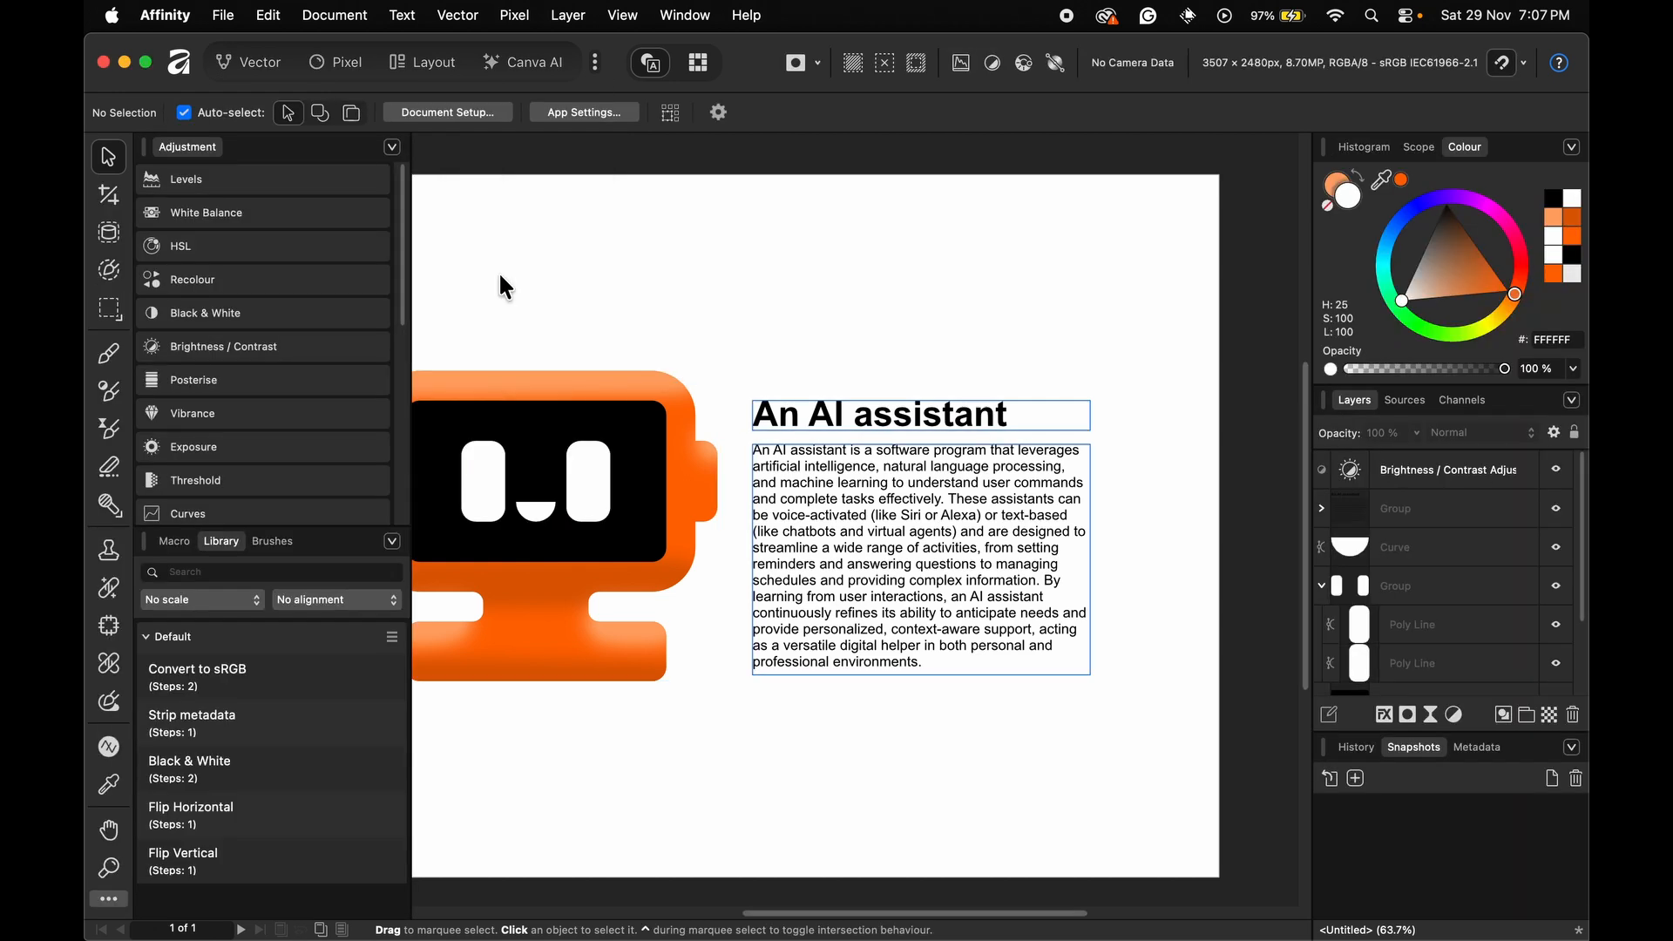
pyautogui.scroll(-5, 253, 277)
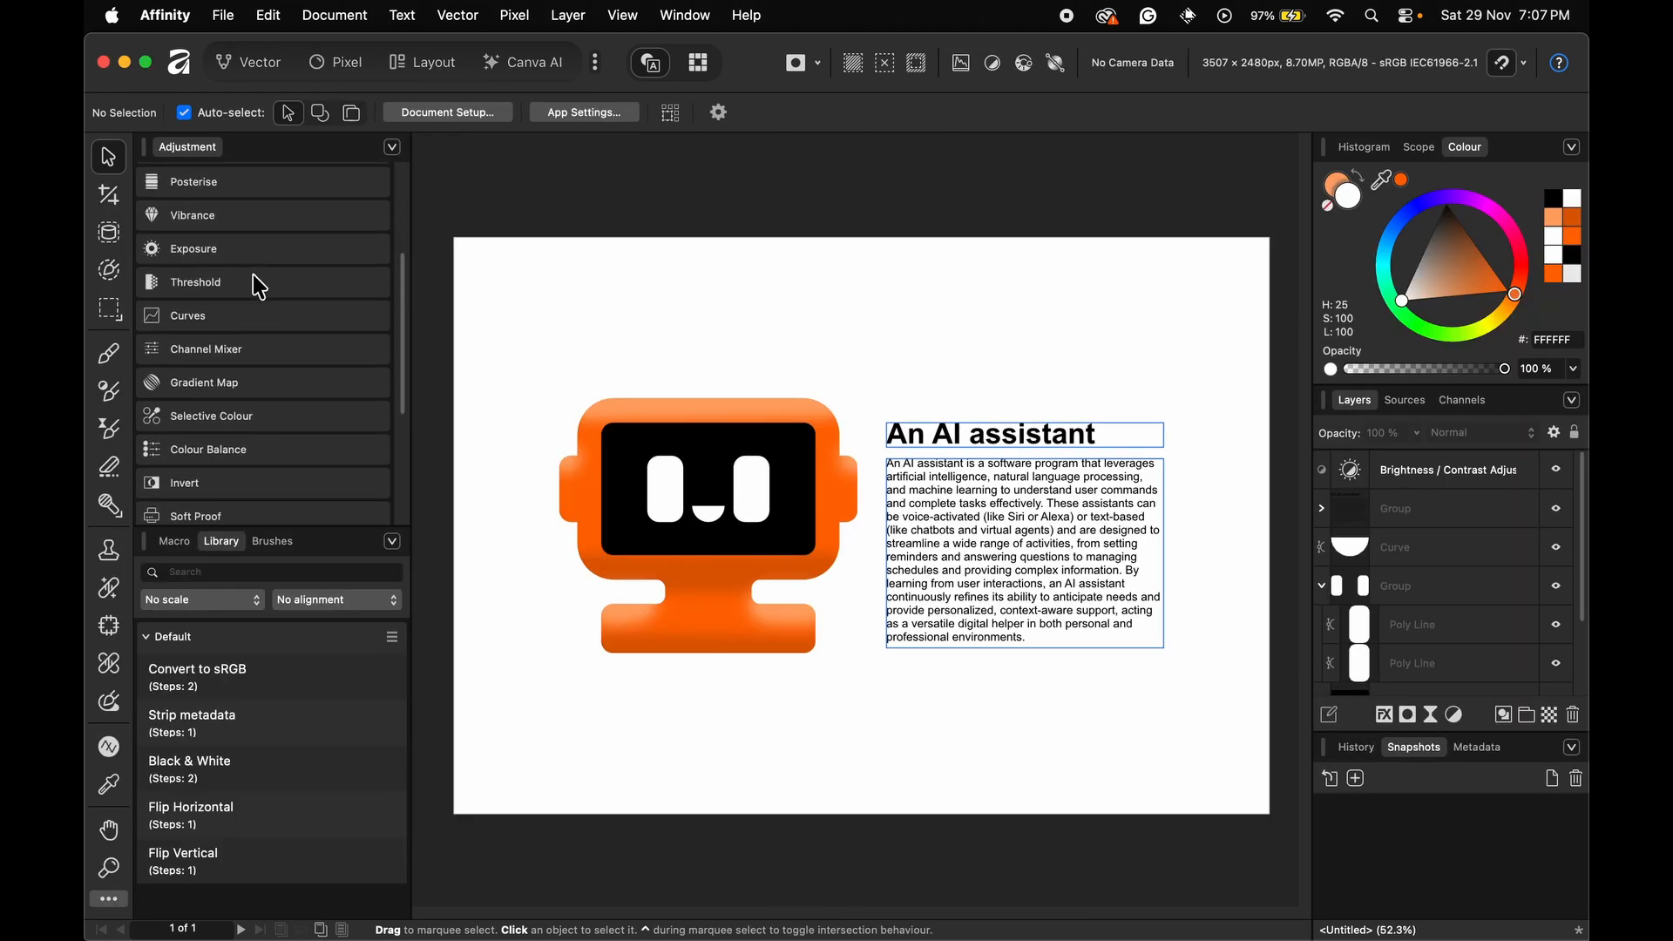
pyautogui.click(233, 315)
pyautogui.click(269, 368)
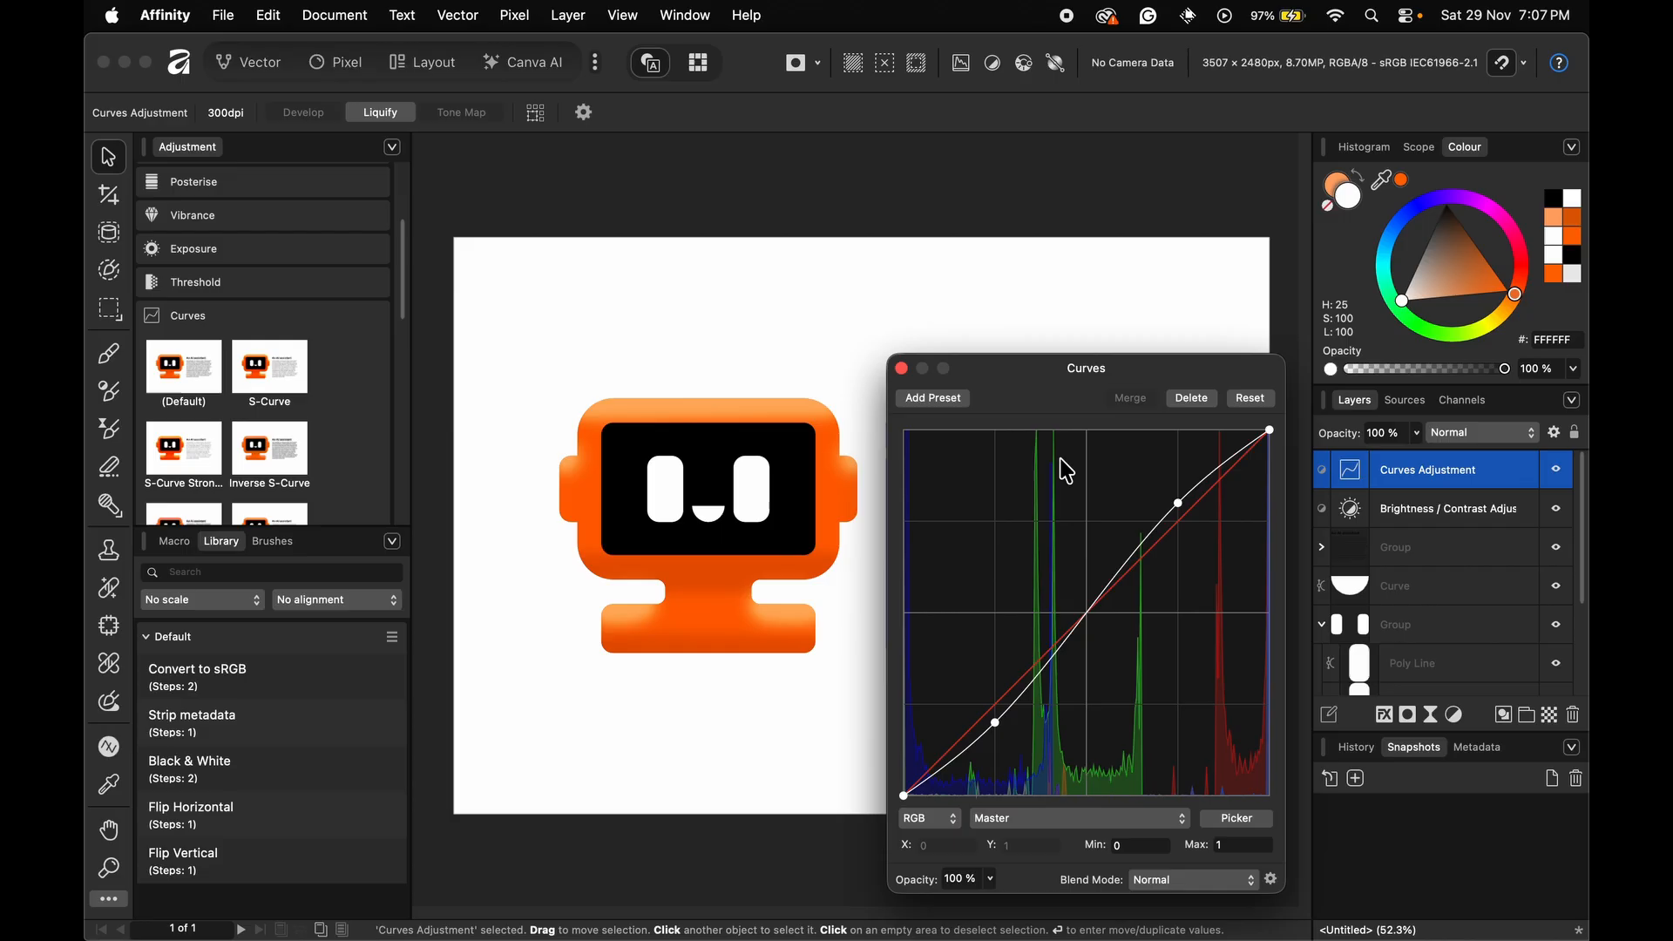
# Step: Steepen the curve by moving its upper point to about 0.748, 0.891 and its lower point to about 0.27, 0.104
pyautogui.moveTo(1178, 507)
pyautogui.mouseDown()
pyautogui.moveTo(1169, 473)
pyautogui.moveTo(1179, 512)
pyautogui.moveTo(1181, 479)
pyautogui.mouseUp()
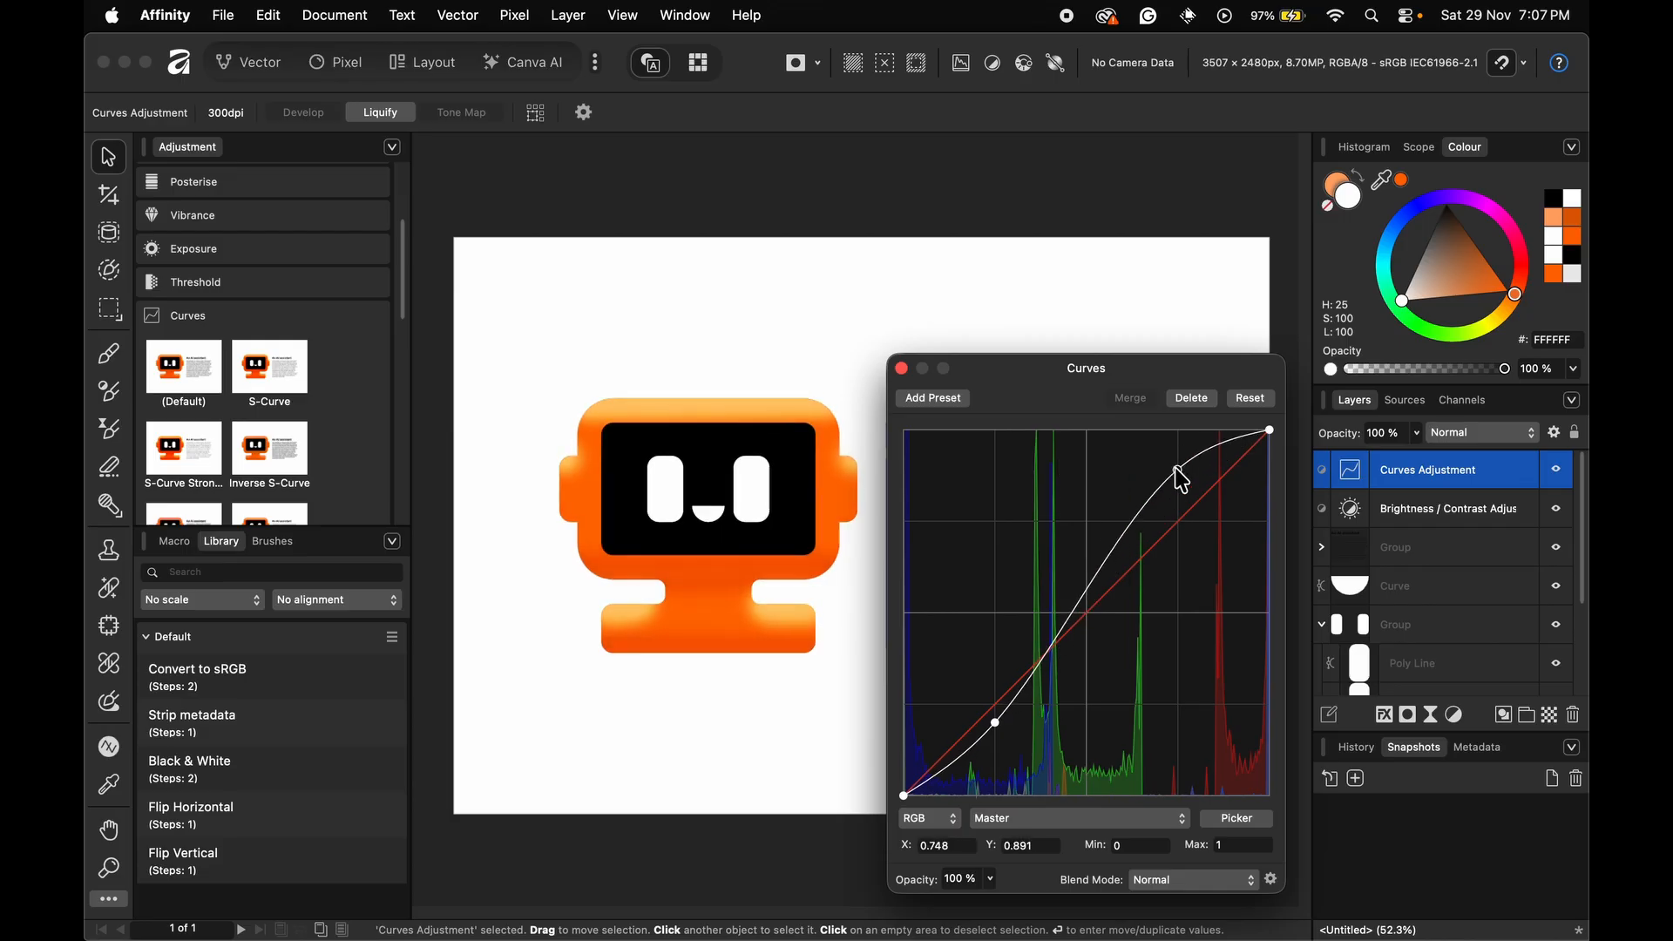
pyautogui.moveTo(995, 723); pyautogui.dragTo(1006, 769)
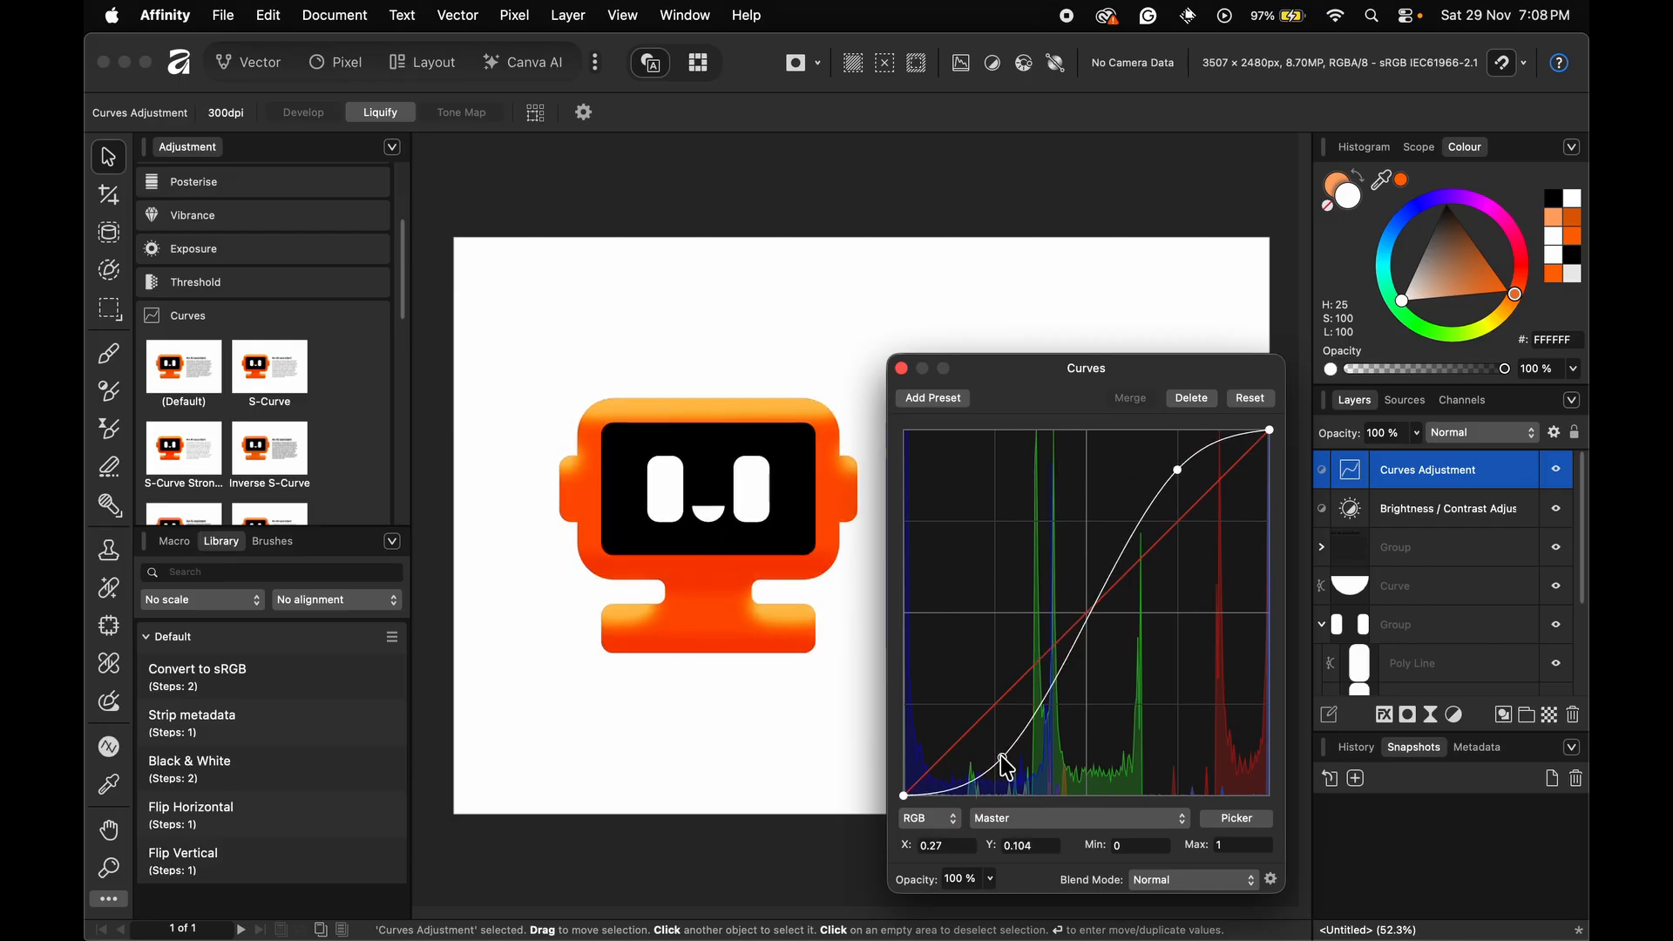
pyautogui.click(901, 367)
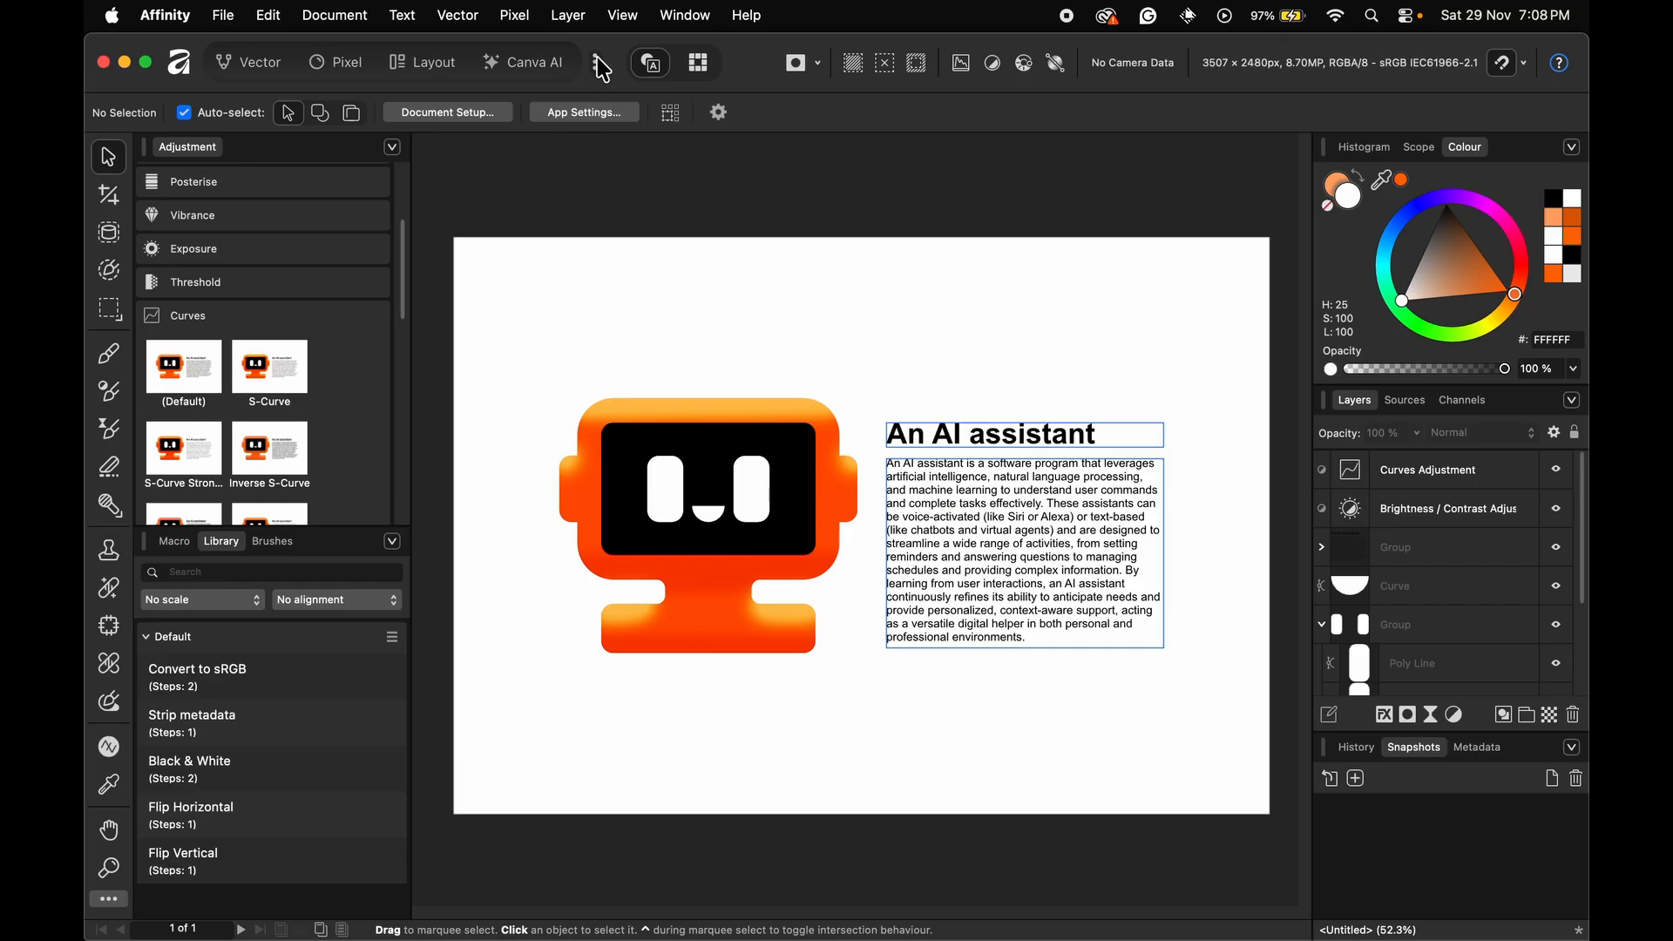
# Step: Switch to the Colour Grading studio
pyautogui.click(601, 67)
pyautogui.scroll(-3, 514, 288)
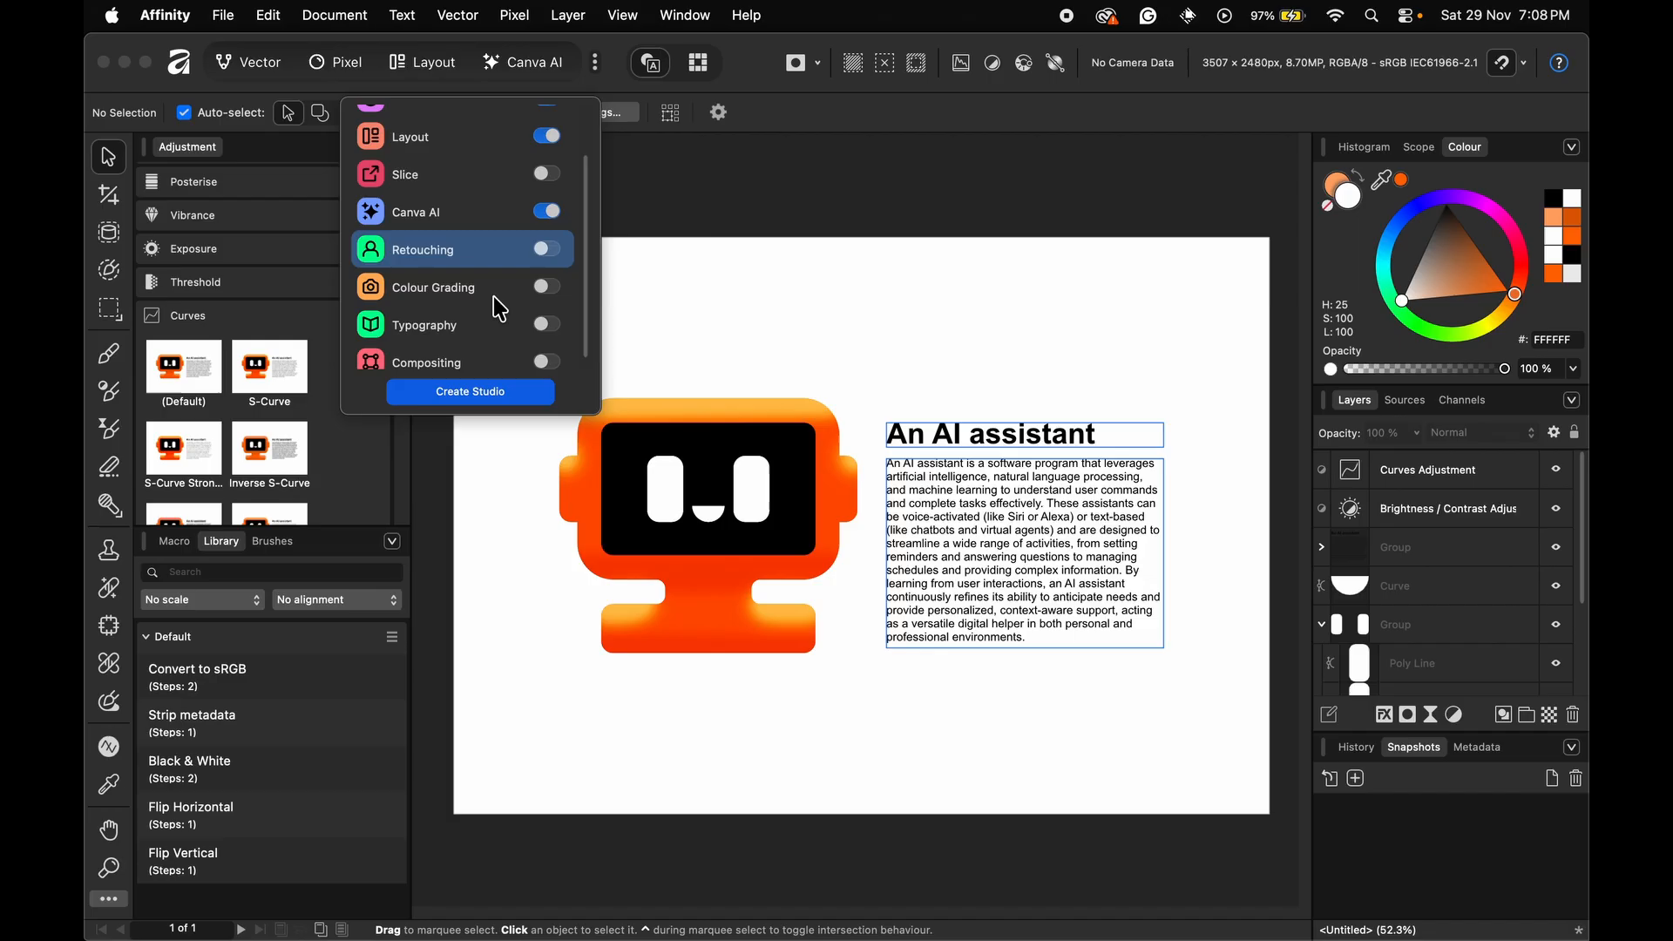
pyautogui.click(499, 308)
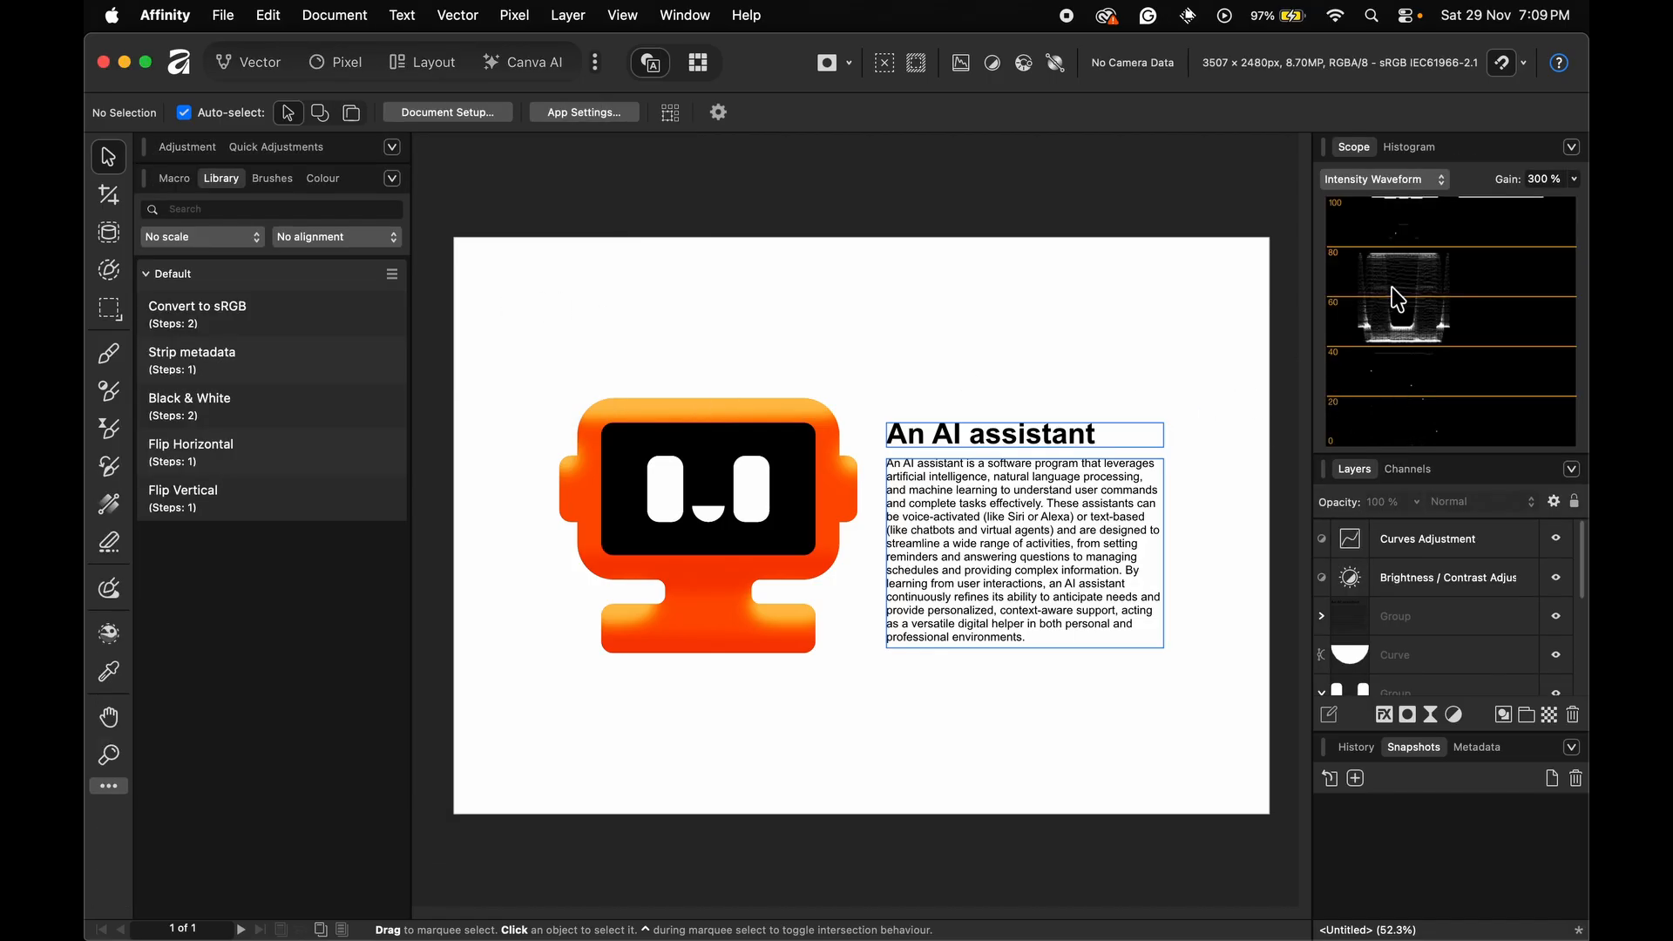
# Step: Show the document's histogram in the Colour Grading studio, and switch to the Typography studio
pyautogui.click(1423, 148)
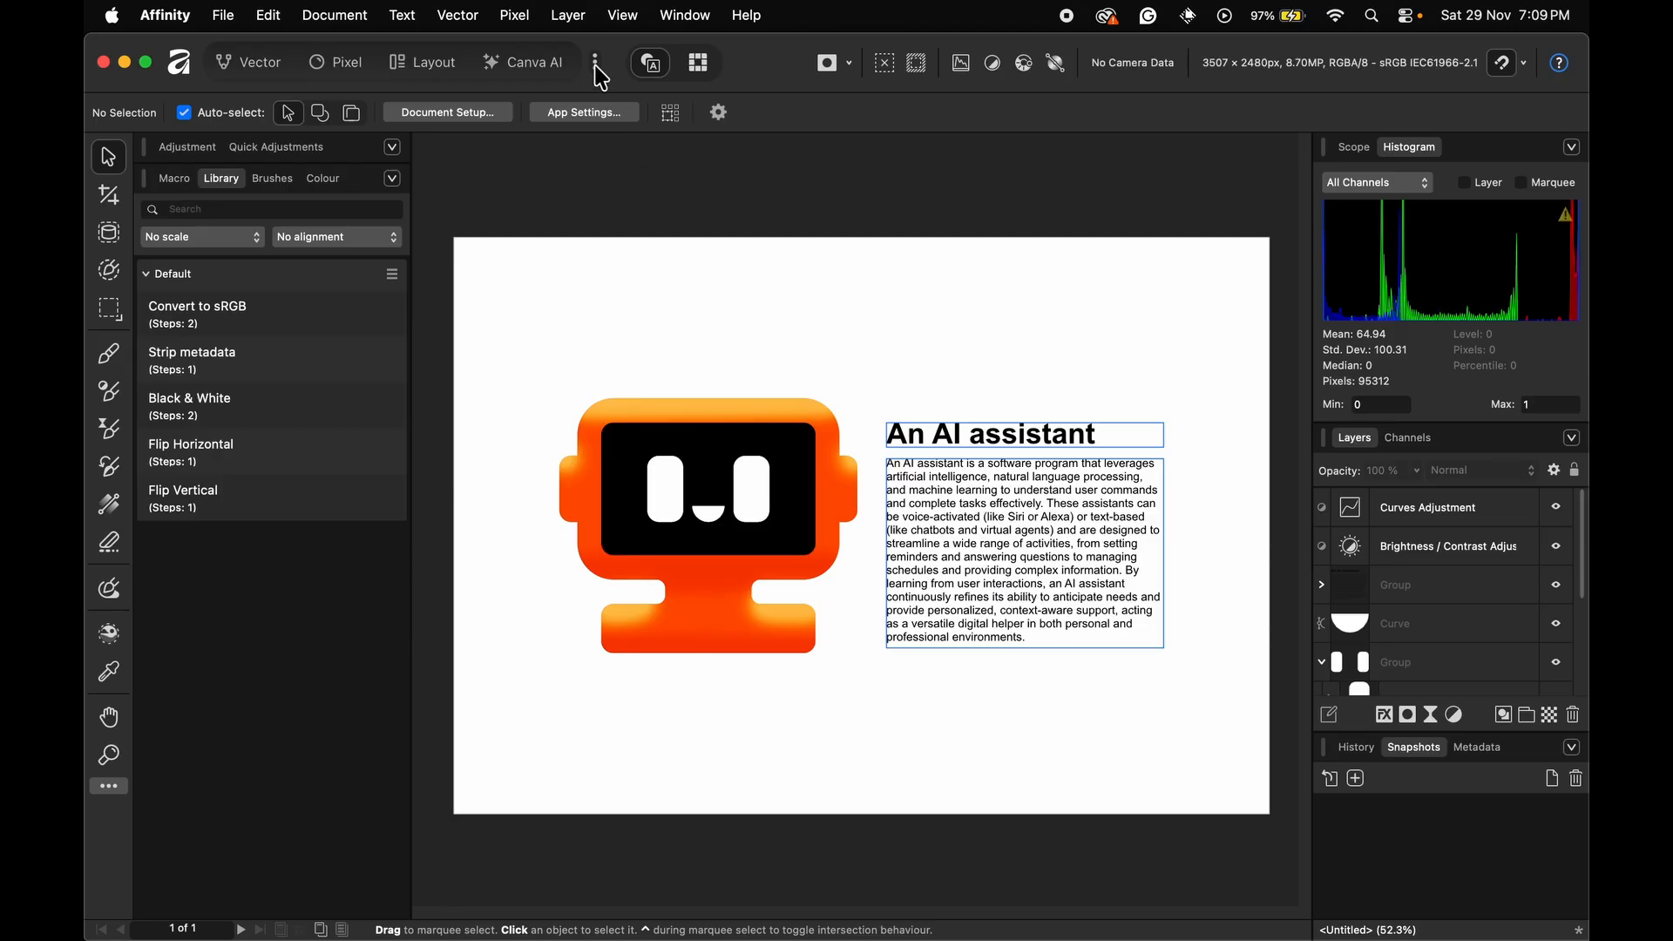
pyautogui.click(596, 65)
pyautogui.scroll(-2, 538, 284)
pyautogui.click(486, 326)
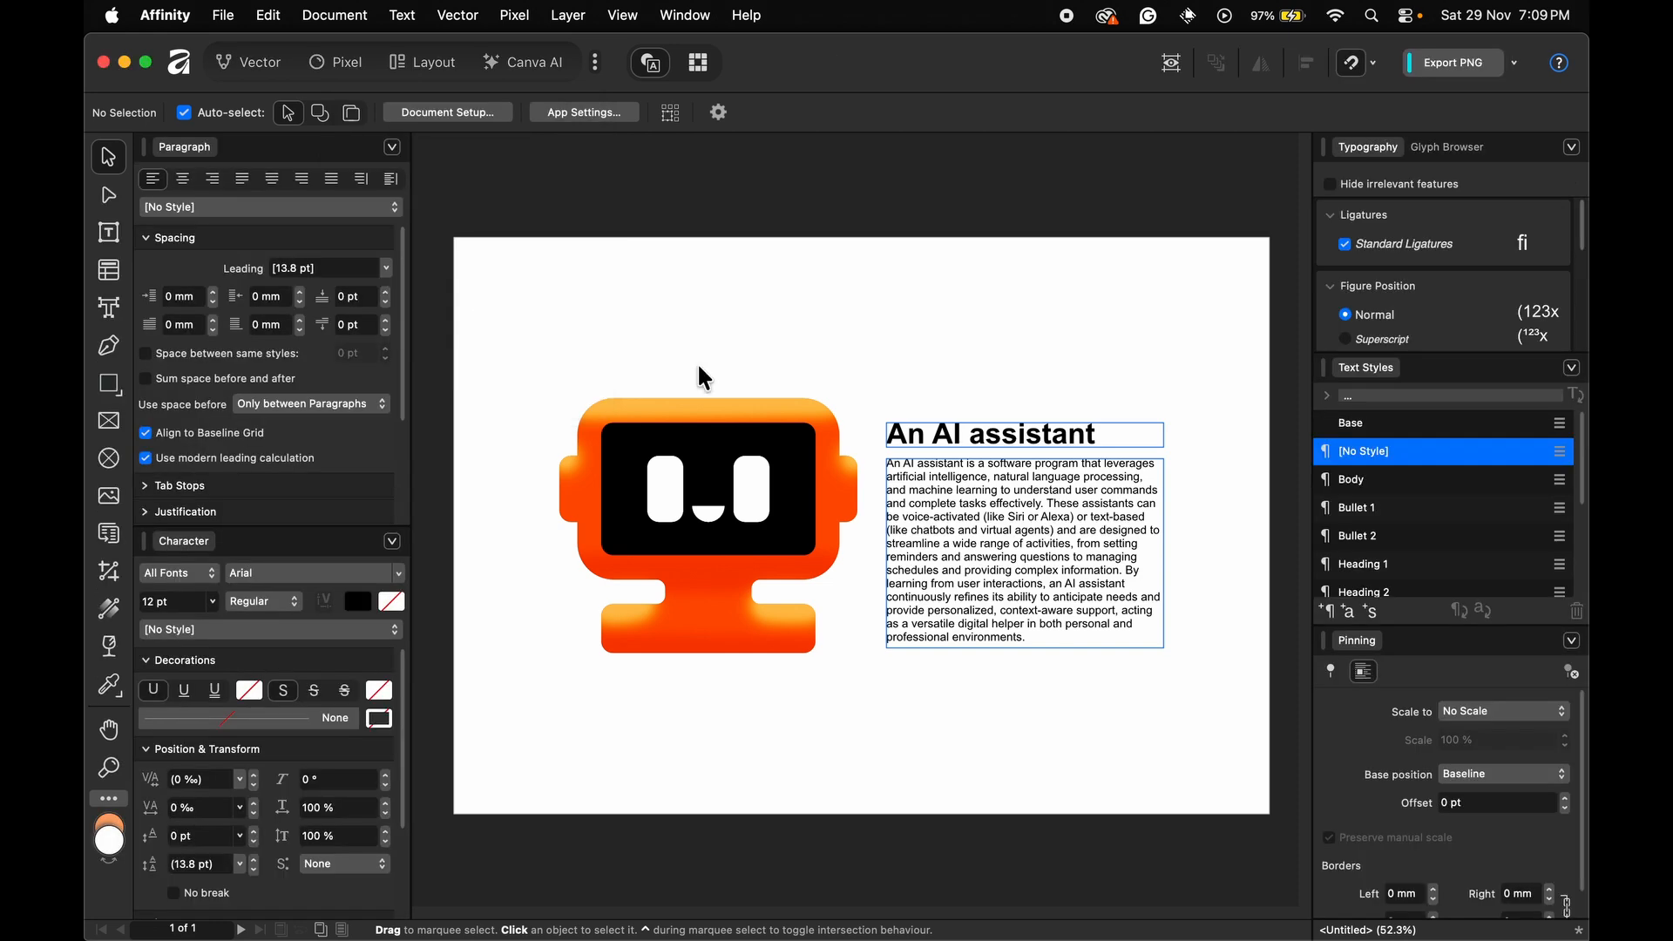
# Step: Centre-align the "An AI assistant" heading and look through the remaining paragraph and character options
pyautogui.click(961, 449)
pyautogui.click(961, 449)
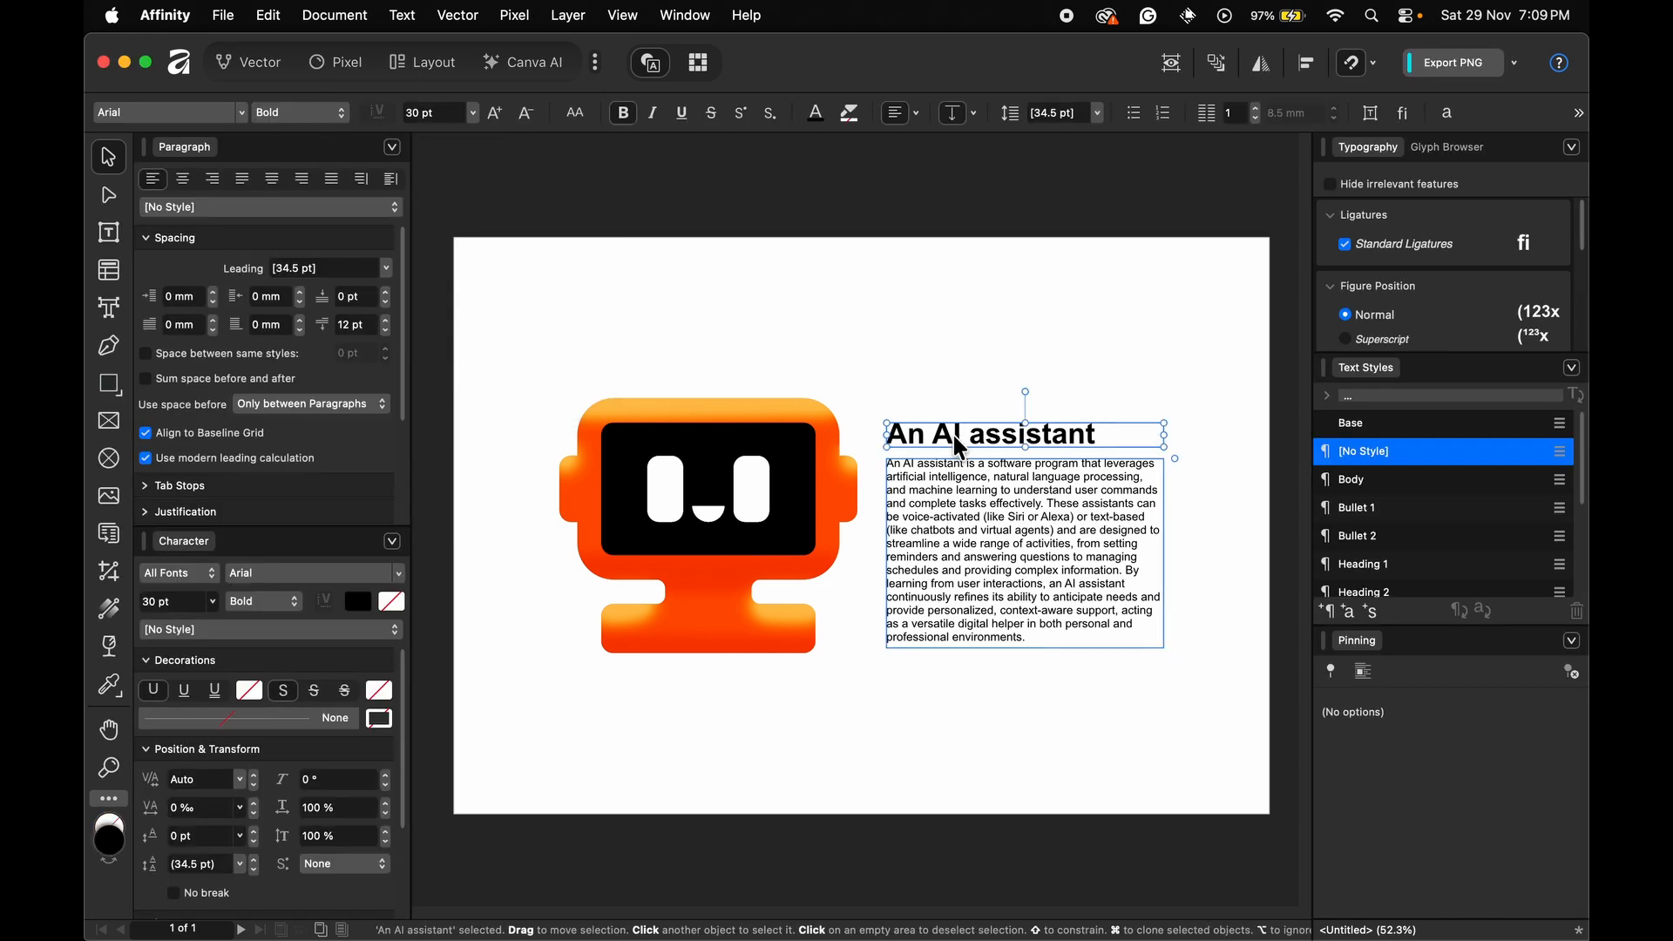
pyautogui.click(183, 179)
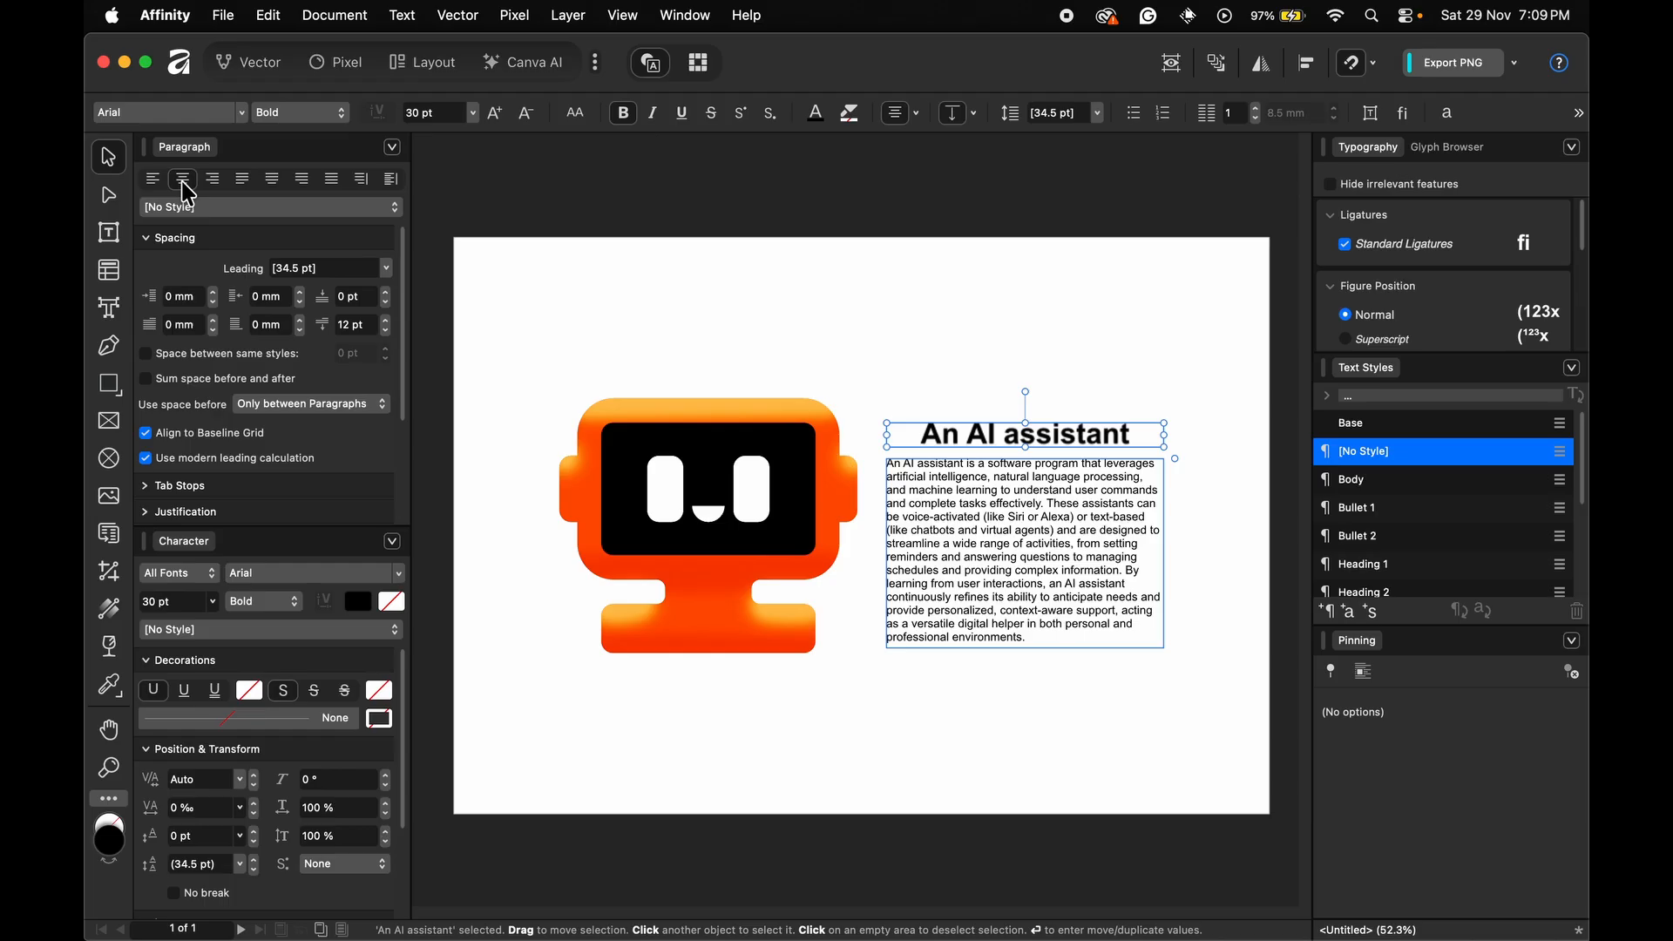
pyautogui.scroll(-3, 224, 429)
pyautogui.scroll(-2, 224, 473)
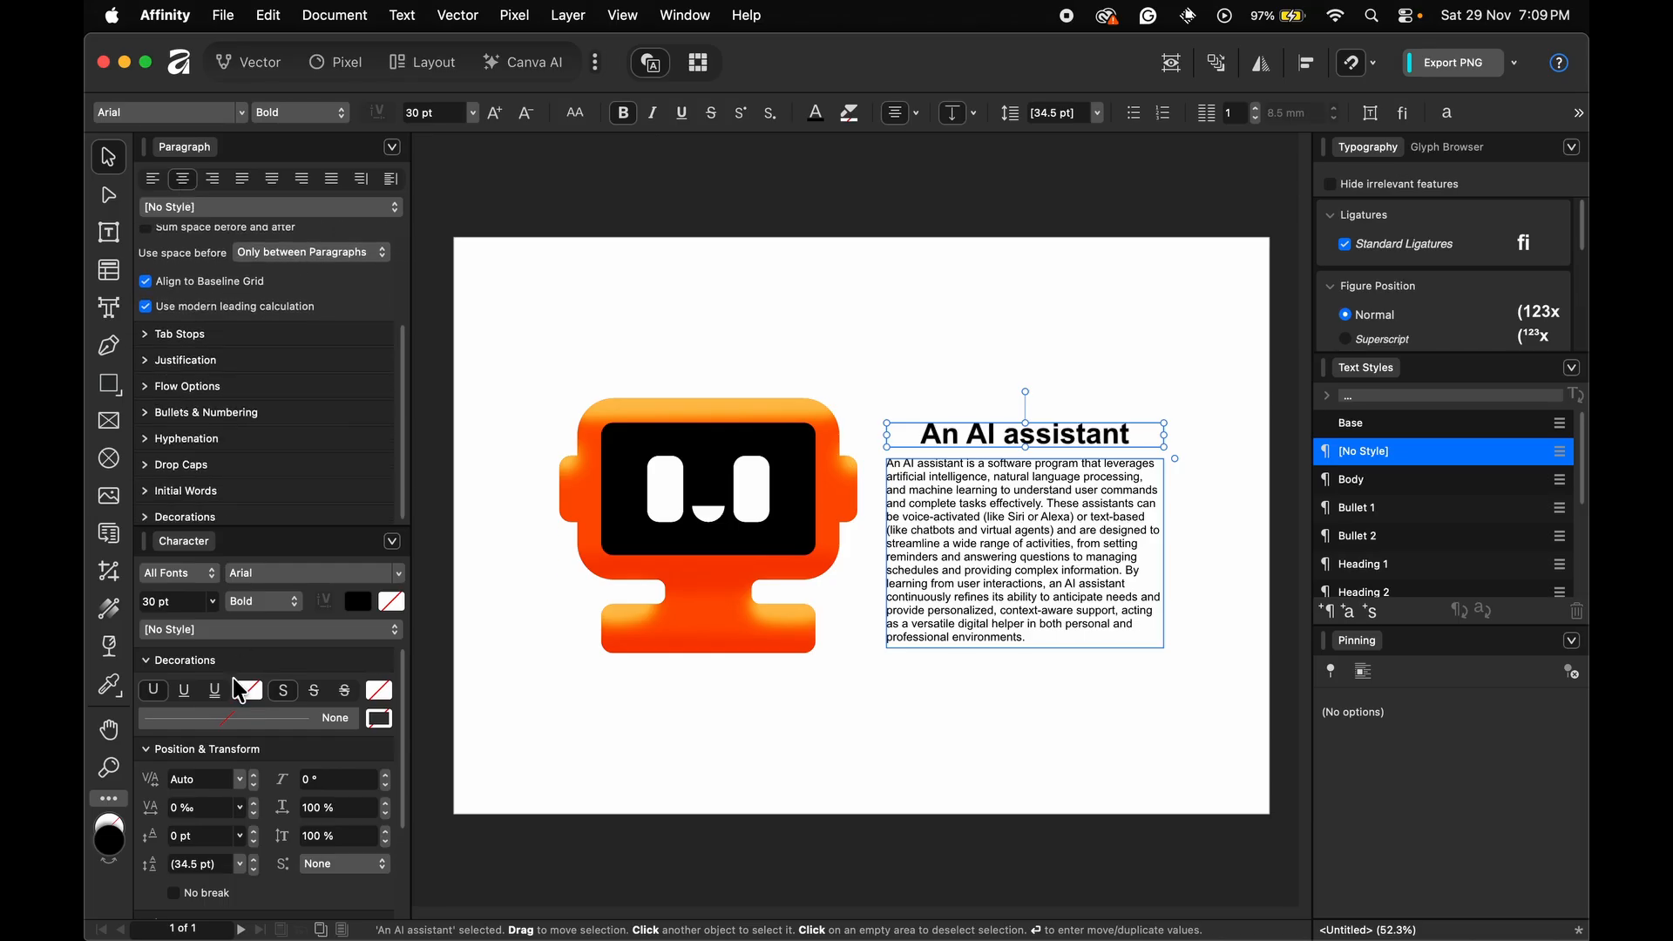
pyautogui.scroll(-3, 237, 707)
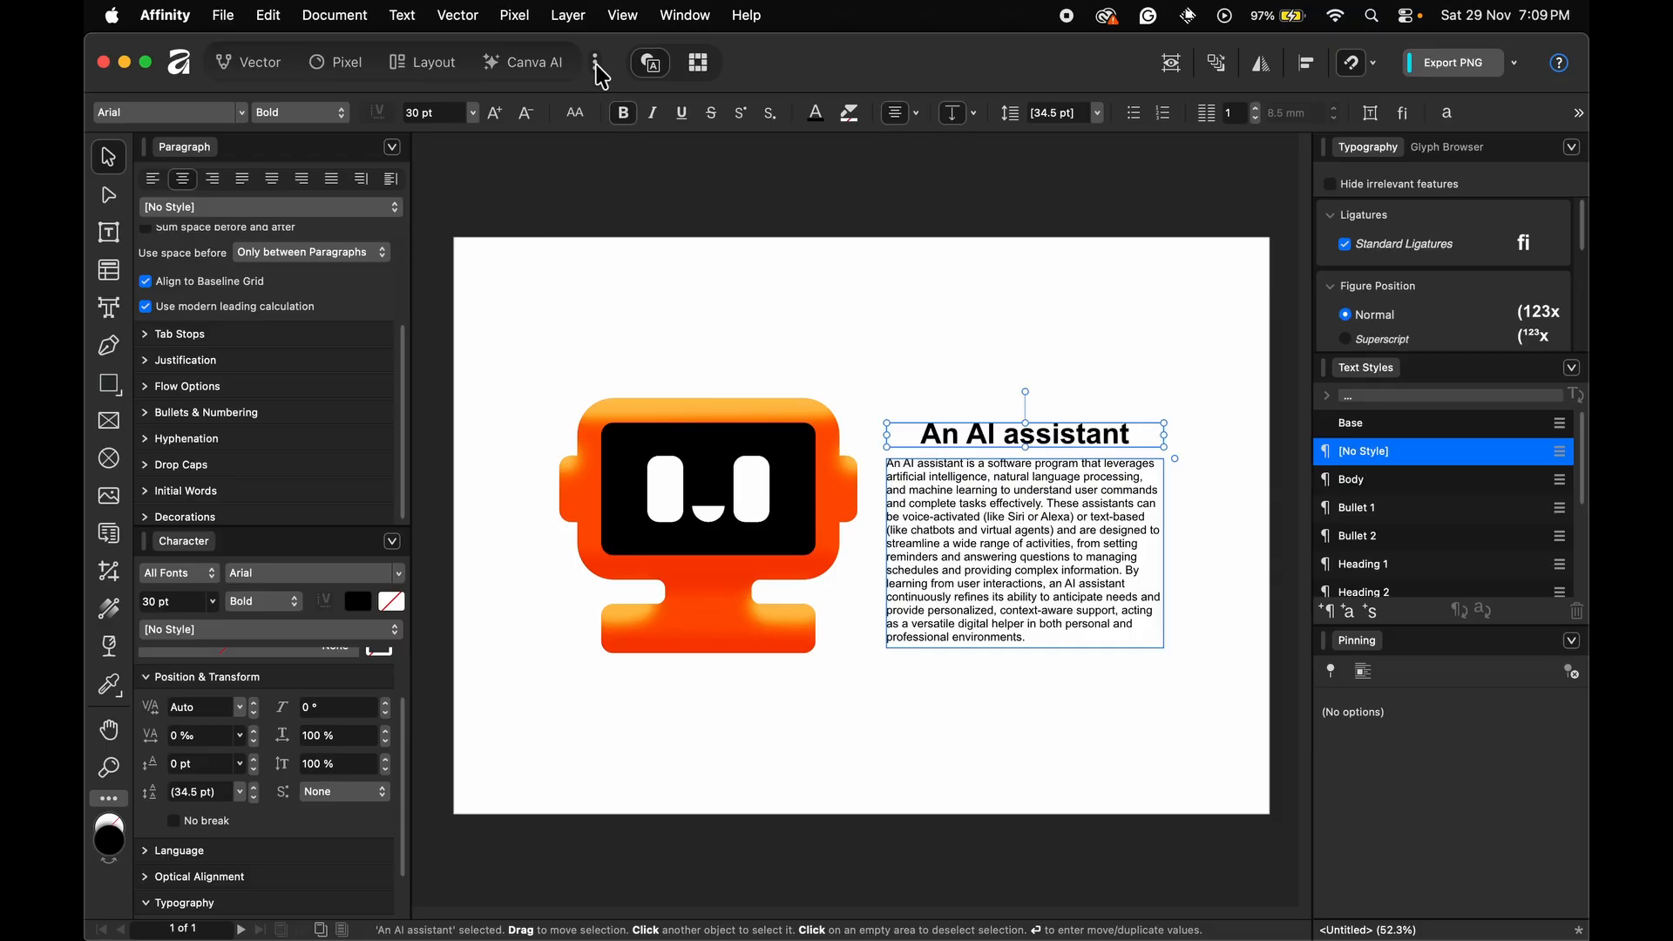
# Step: Switch to the Compositing studio
pyautogui.click(598, 68)
pyautogui.scroll(-2, 552, 280)
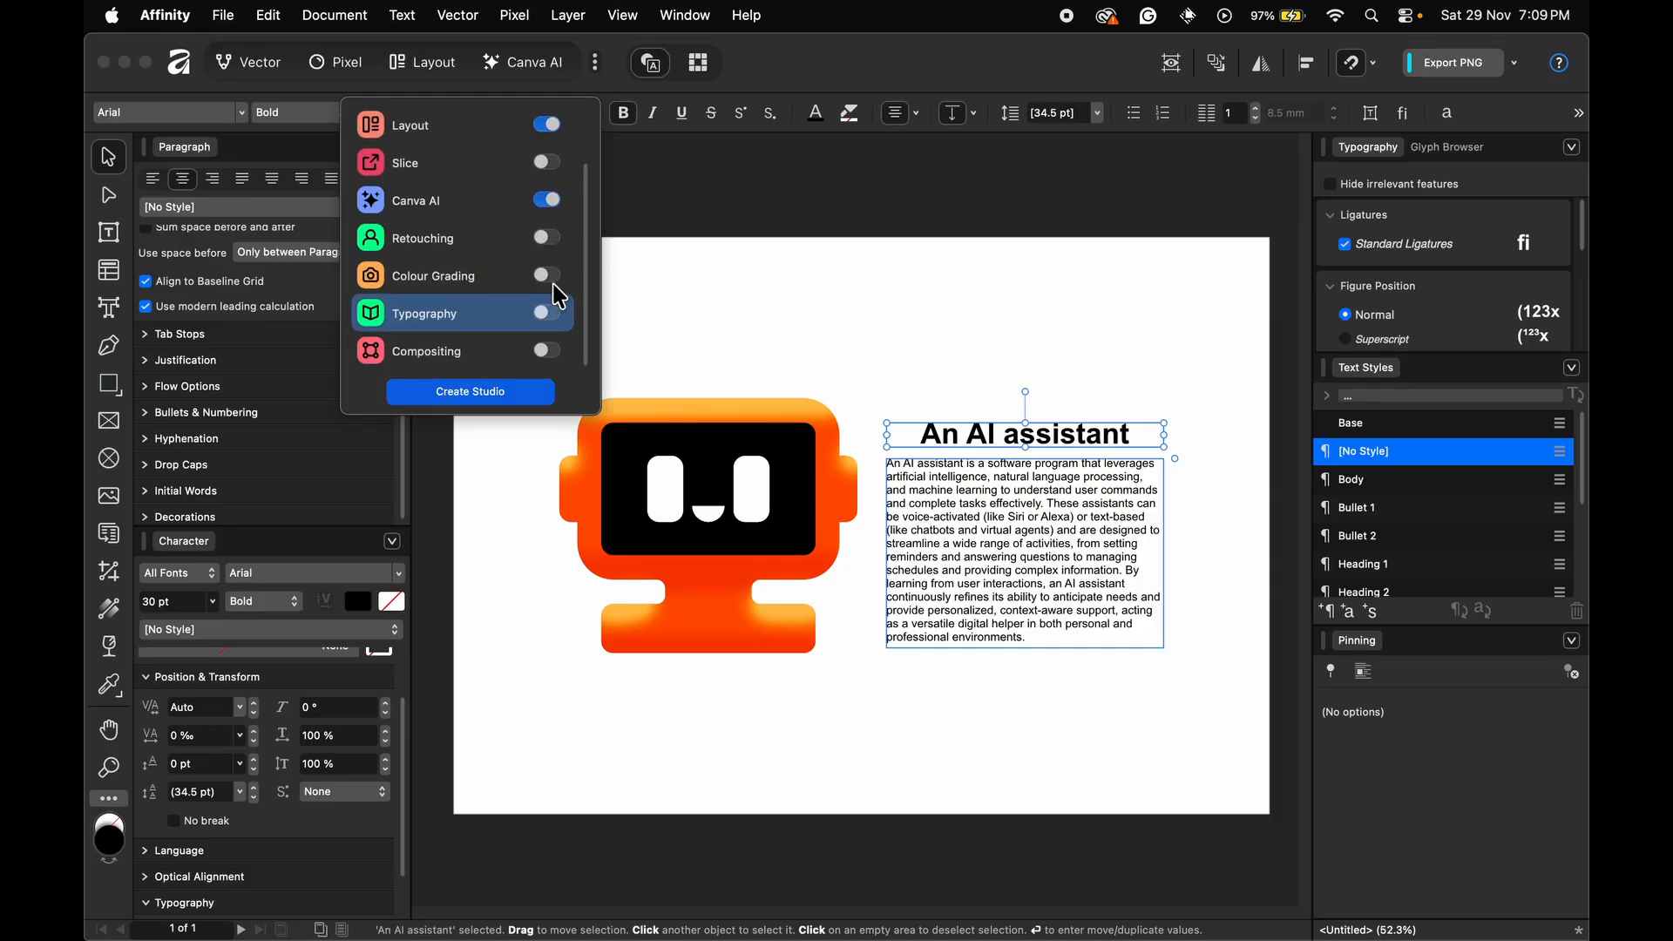
pyautogui.click(470, 350)
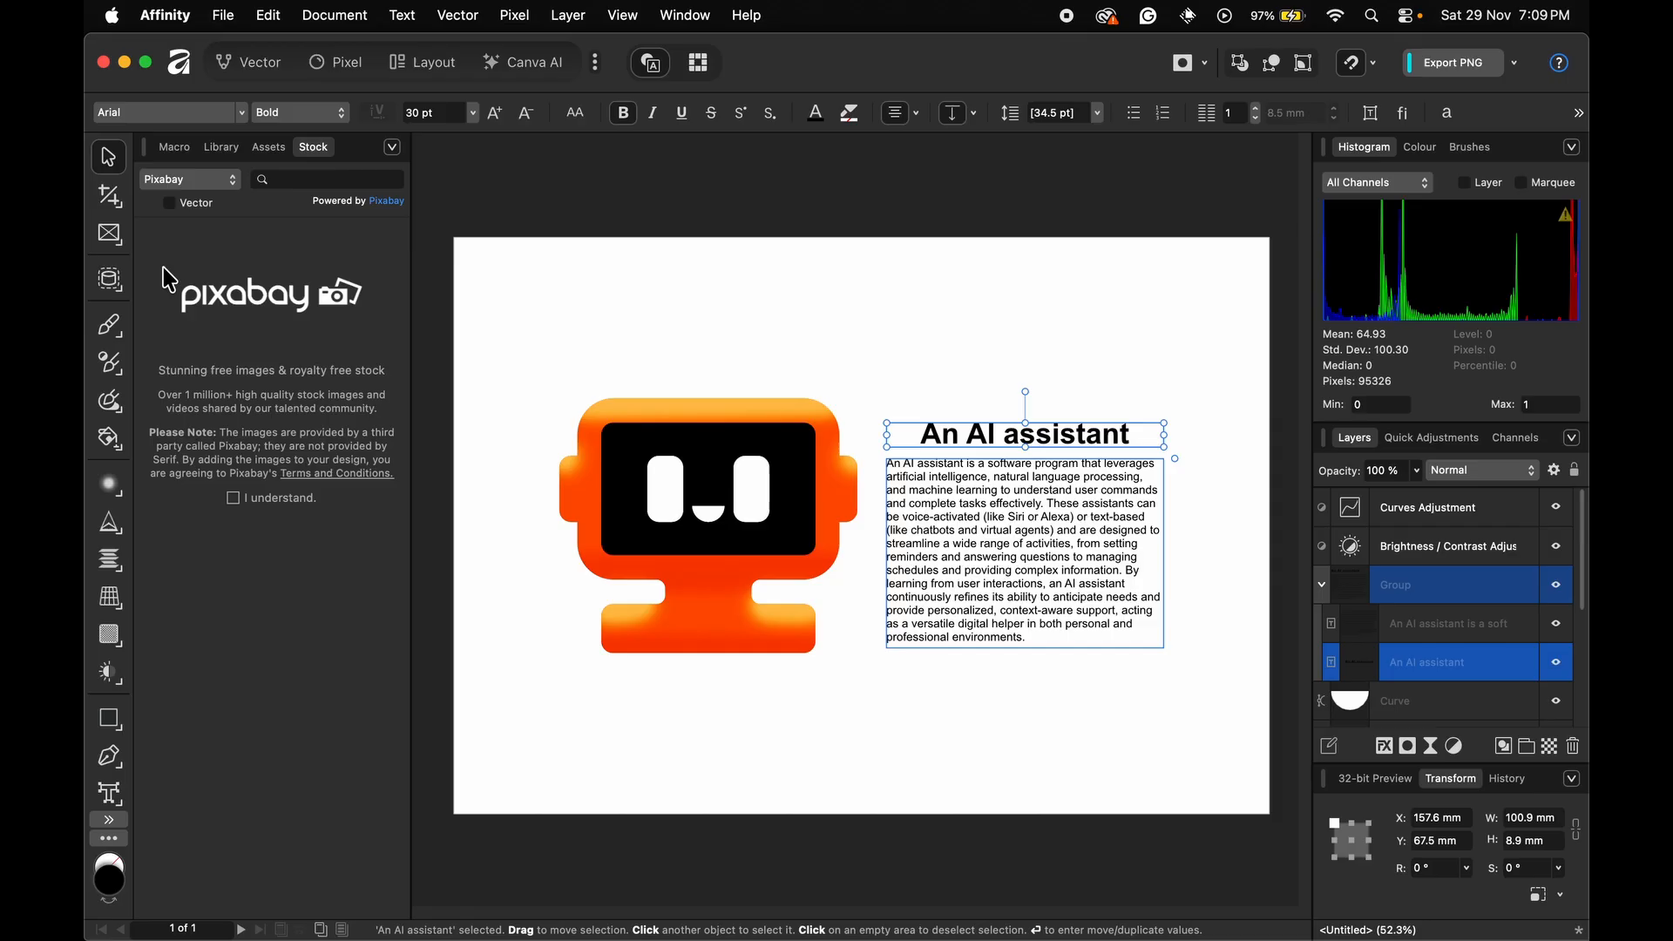
pyautogui.click(114, 493)
pyautogui.moveTo(801, 540); pyautogui.dragTo(803, 542)
pyautogui.click(881, 719)
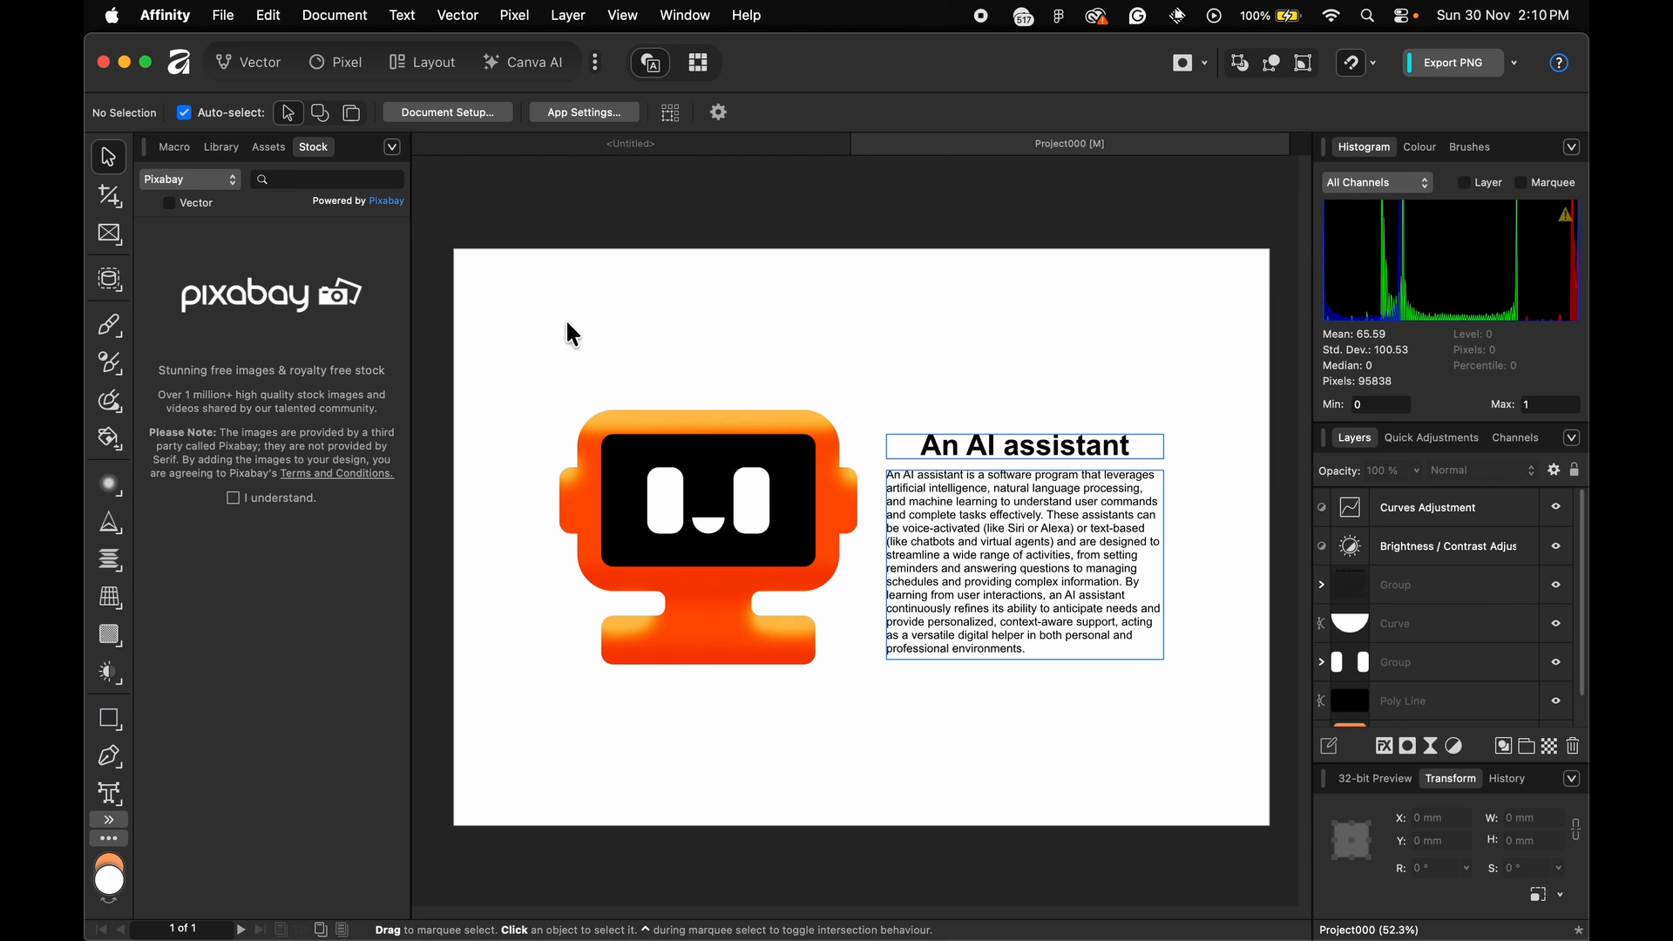
# Step: Switch to the Pixel studio, fit the page in view and select the robot body's Pixel layer
pyautogui.click(337, 62)
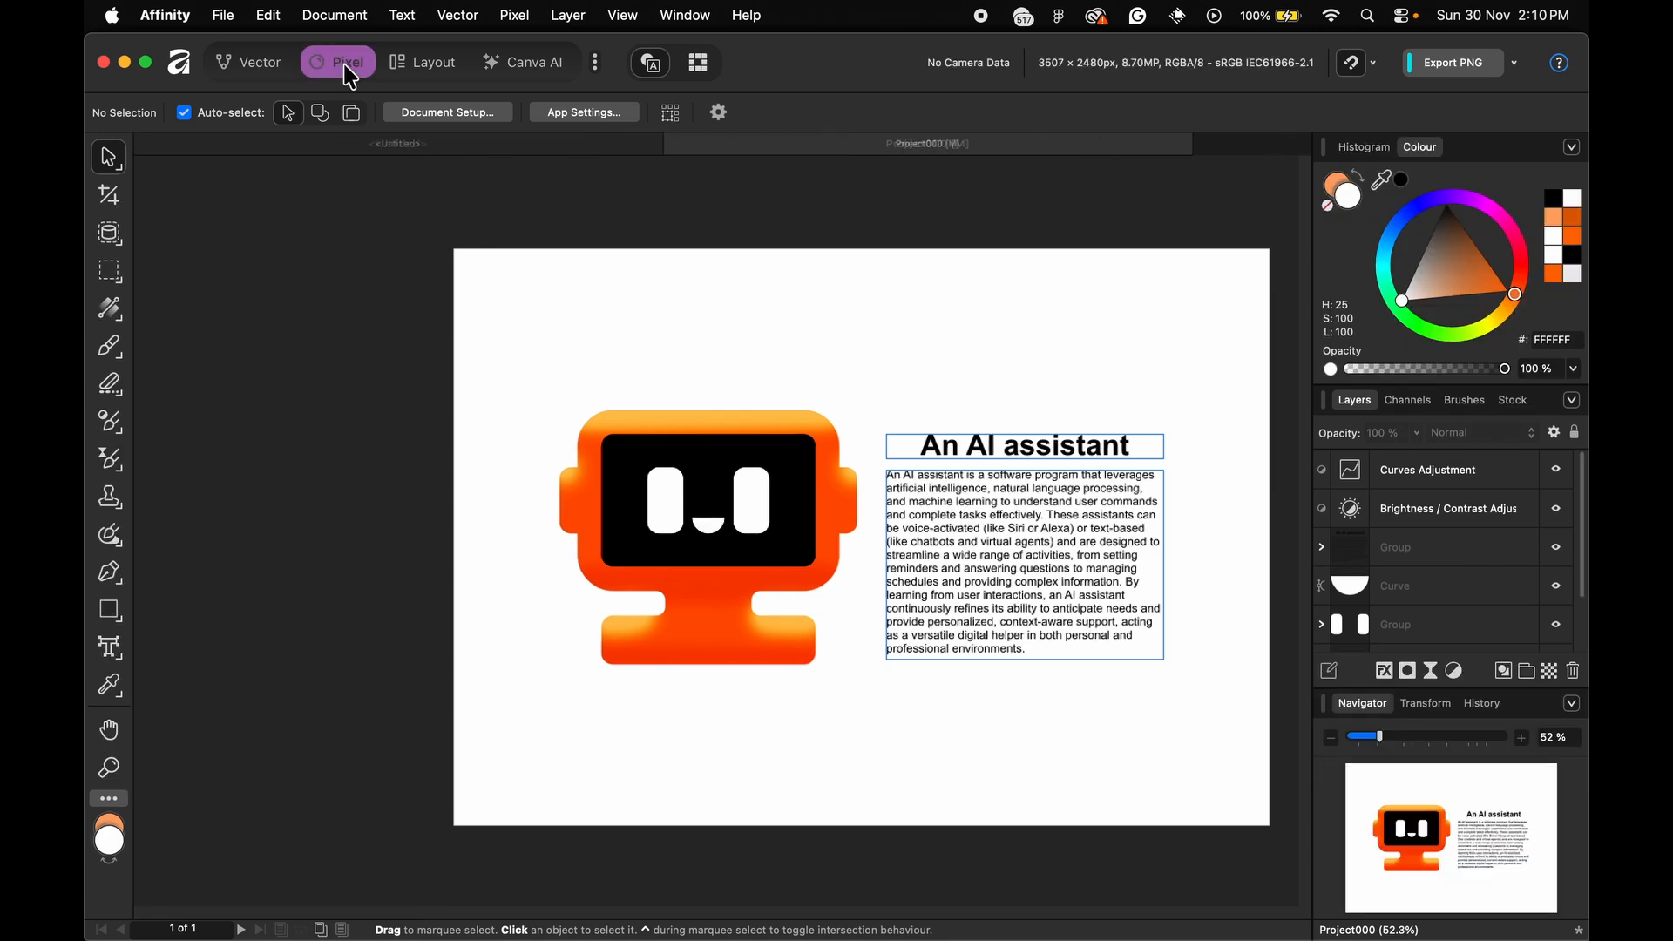
pyautogui.press('super+0')
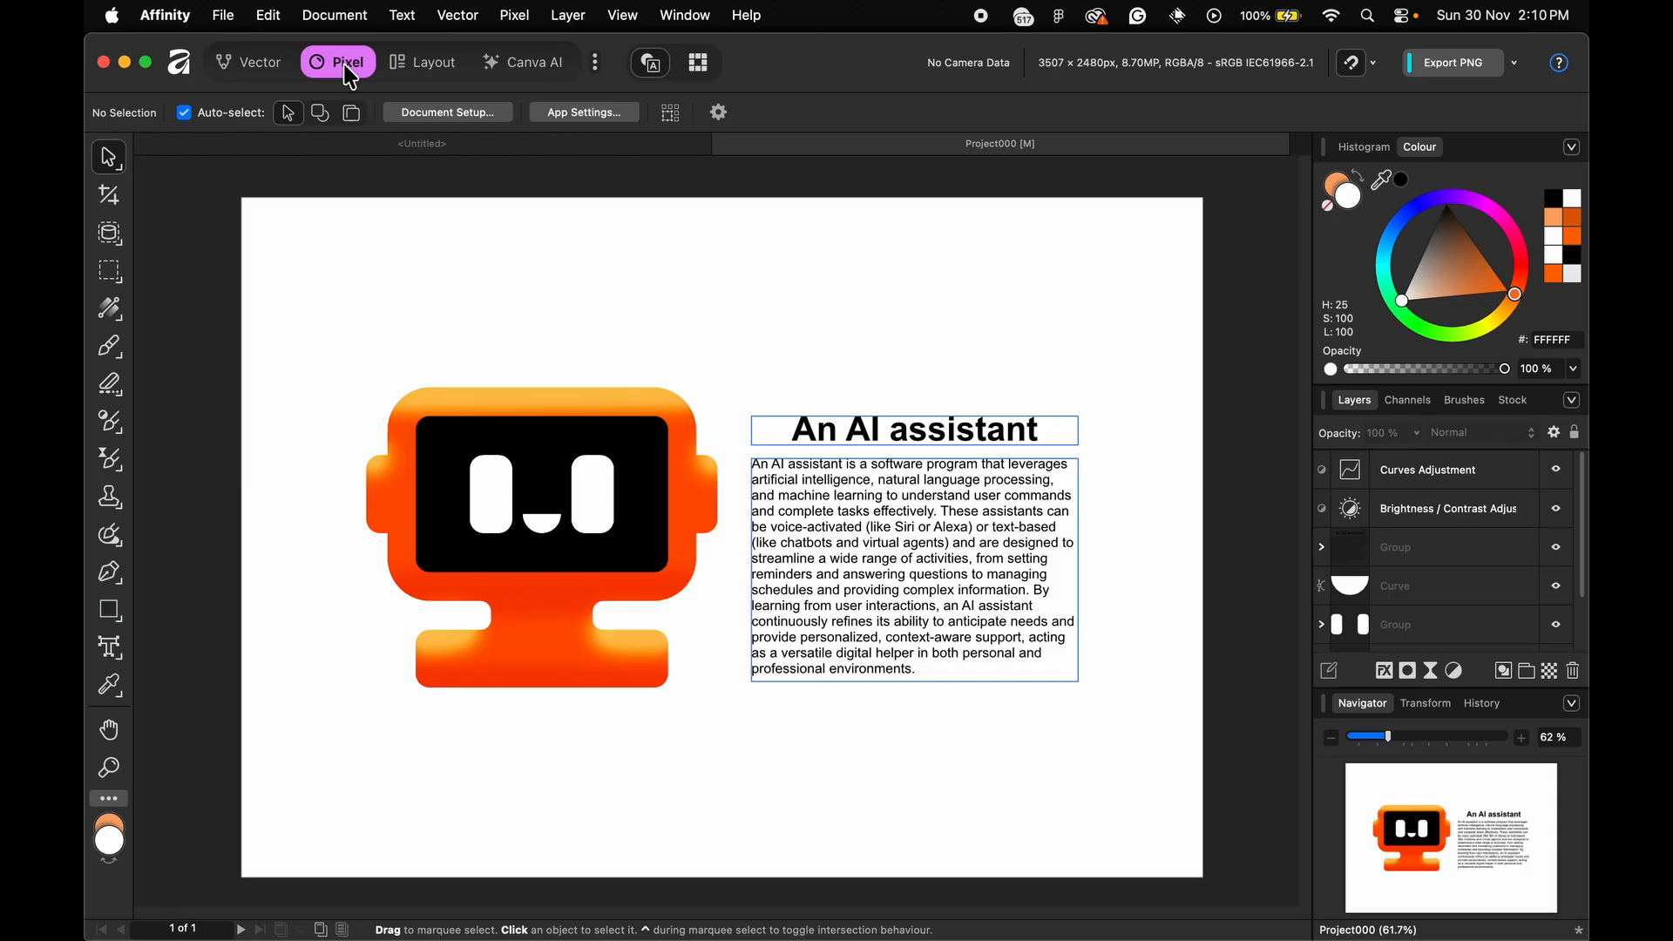
pyautogui.scroll(-2, 1487, 645)
pyautogui.click(1487, 643)
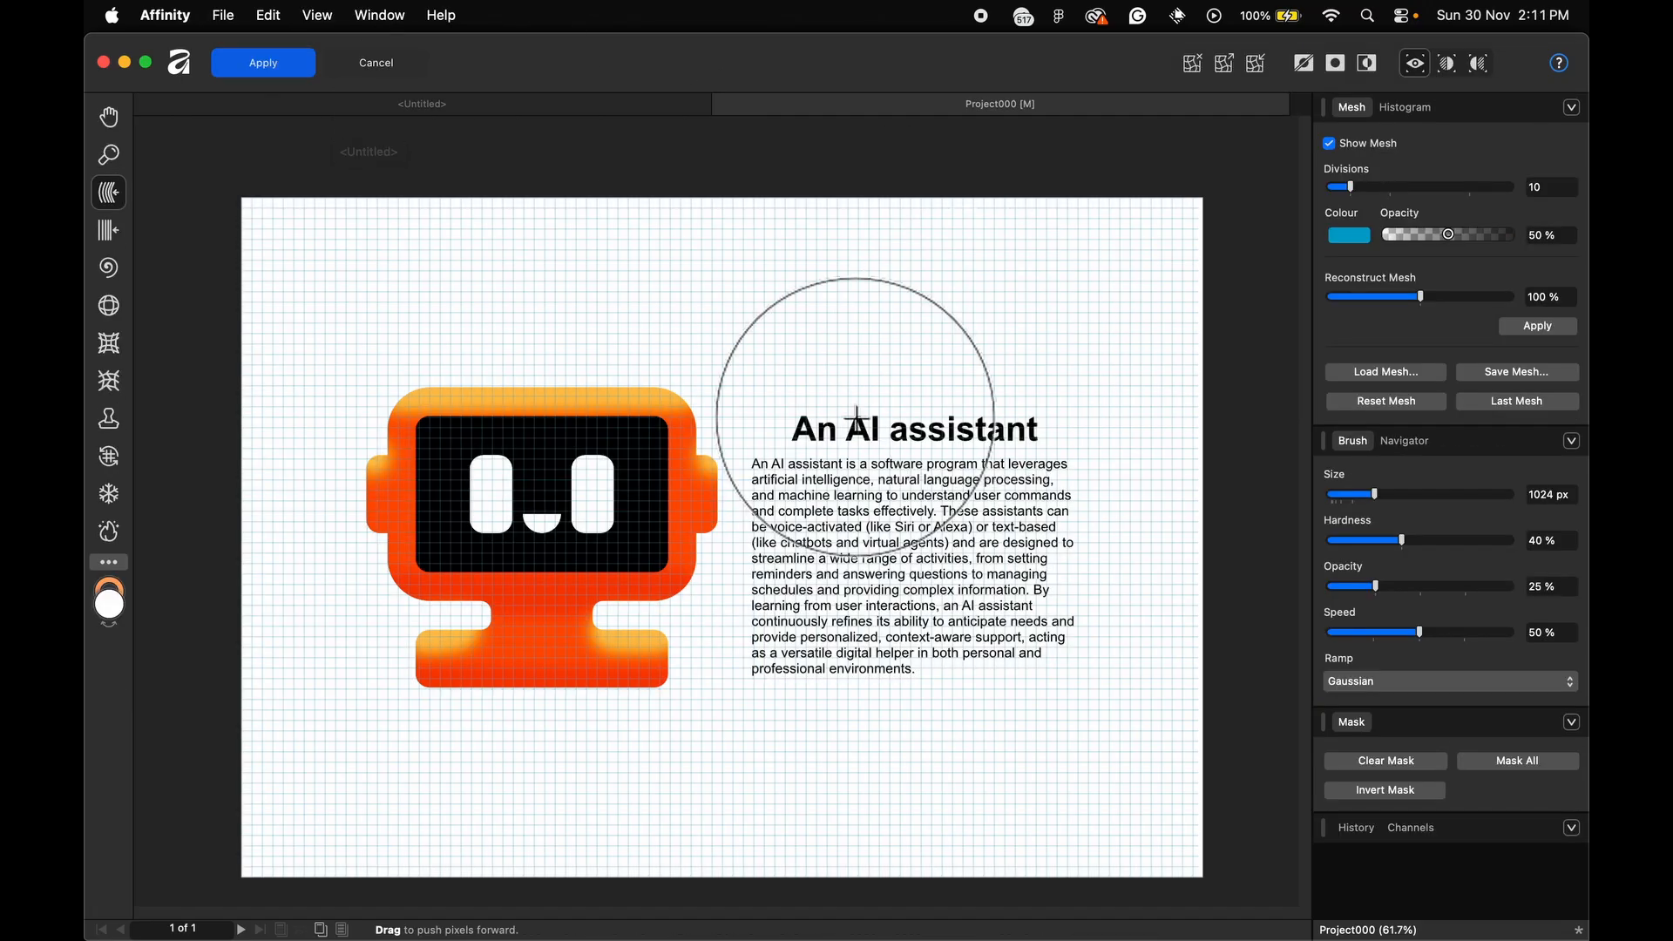
# Step: Try pushing the corners of the robot's head and base outwards in Liquify with a smaller brush
pyautogui.moveTo(1376, 495); pyautogui.dragTo(1347, 495)
pyautogui.moveTo(666, 389); pyautogui.dragTo(688, 350)
pyautogui.moveTo(419, 393); pyautogui.dragTo(403, 351)
pyautogui.moveTo(425, 678); pyautogui.dragTo(433, 722)
pyautogui.moveTo(649, 682); pyautogui.dragTo(658, 688)
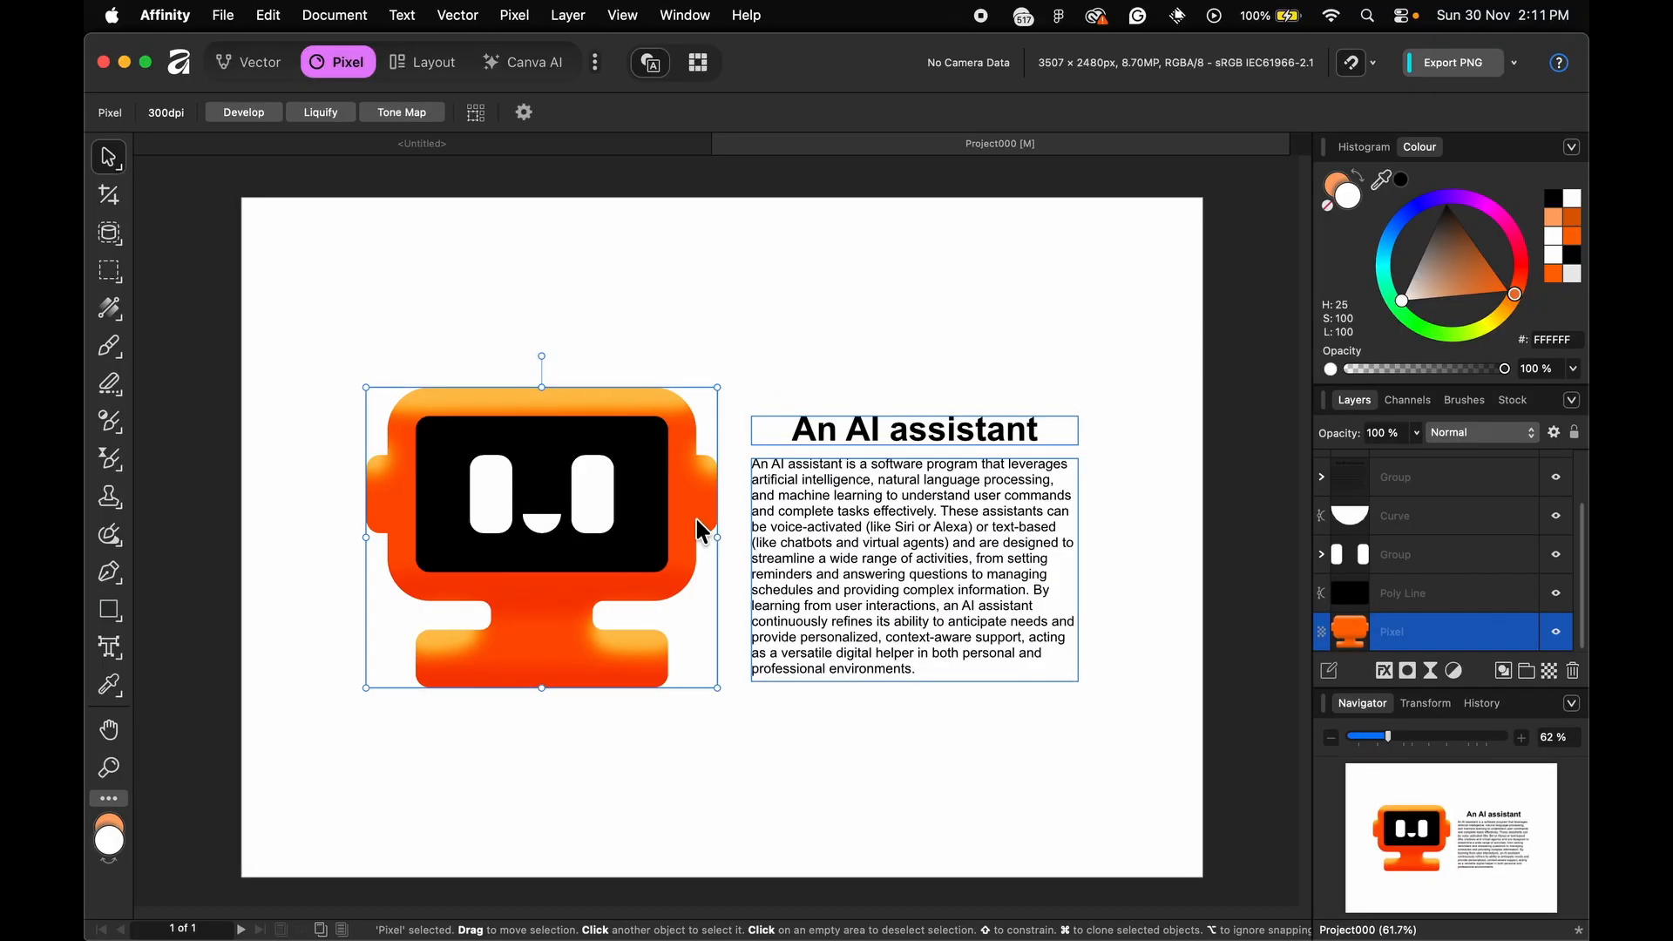
# Step: Try an exposure of -0.856 on the robot's Pixel layer in Develop, and discard the change
pyautogui.click(261, 111)
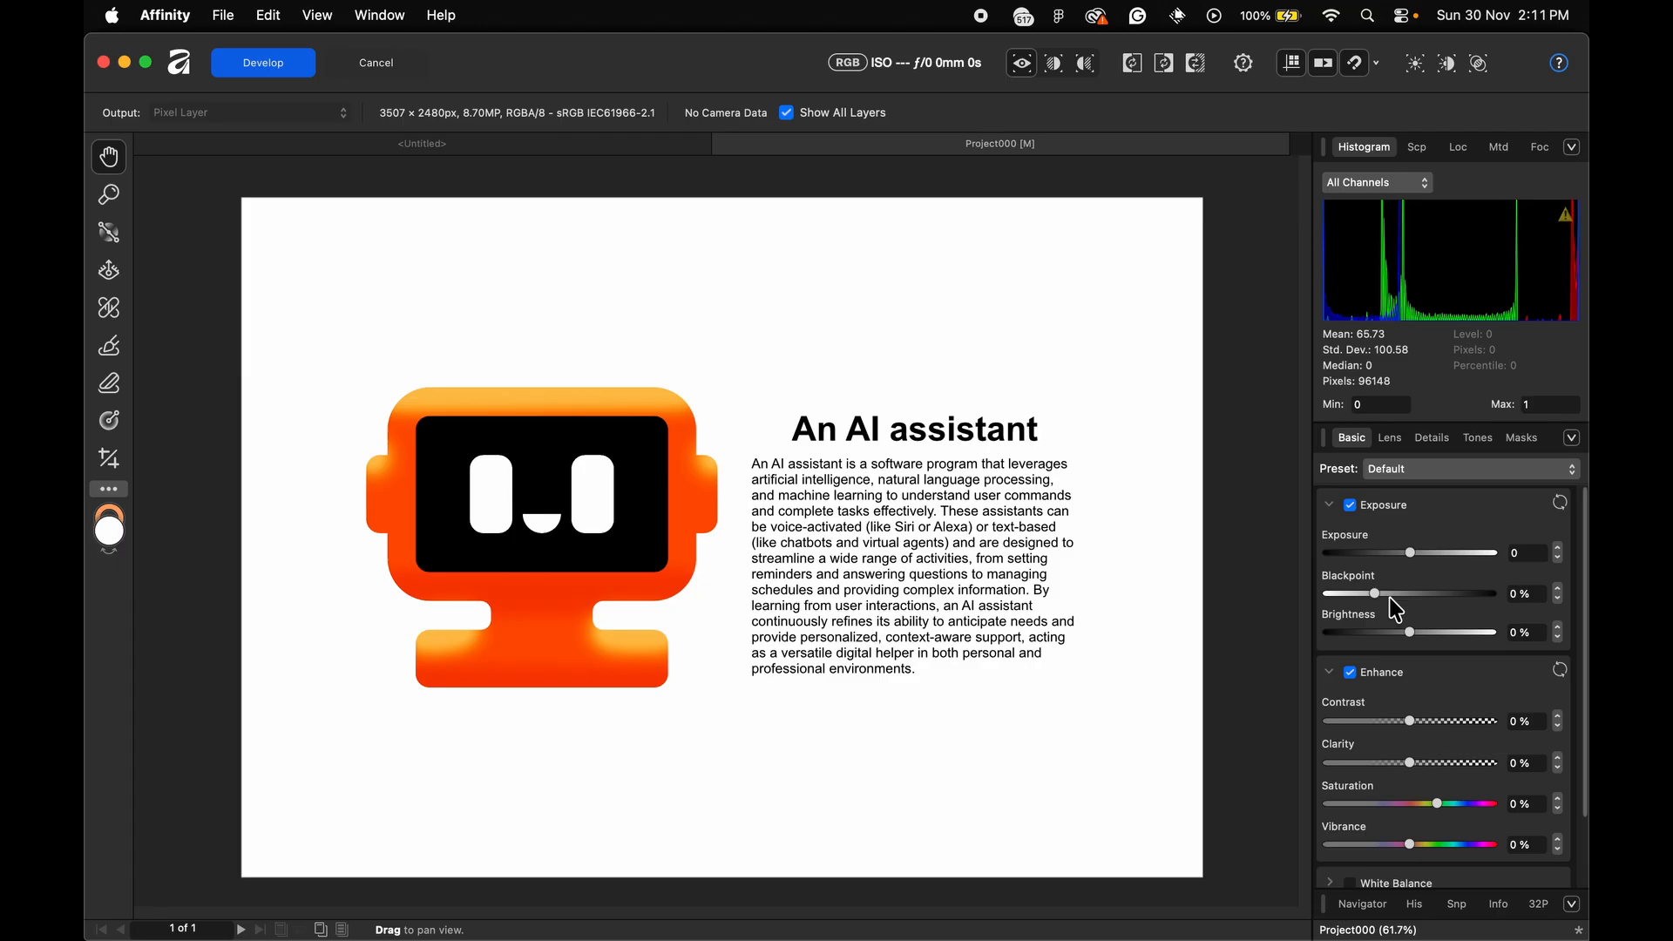
pyautogui.moveTo(1411, 554); pyautogui.dragTo(1394, 554)
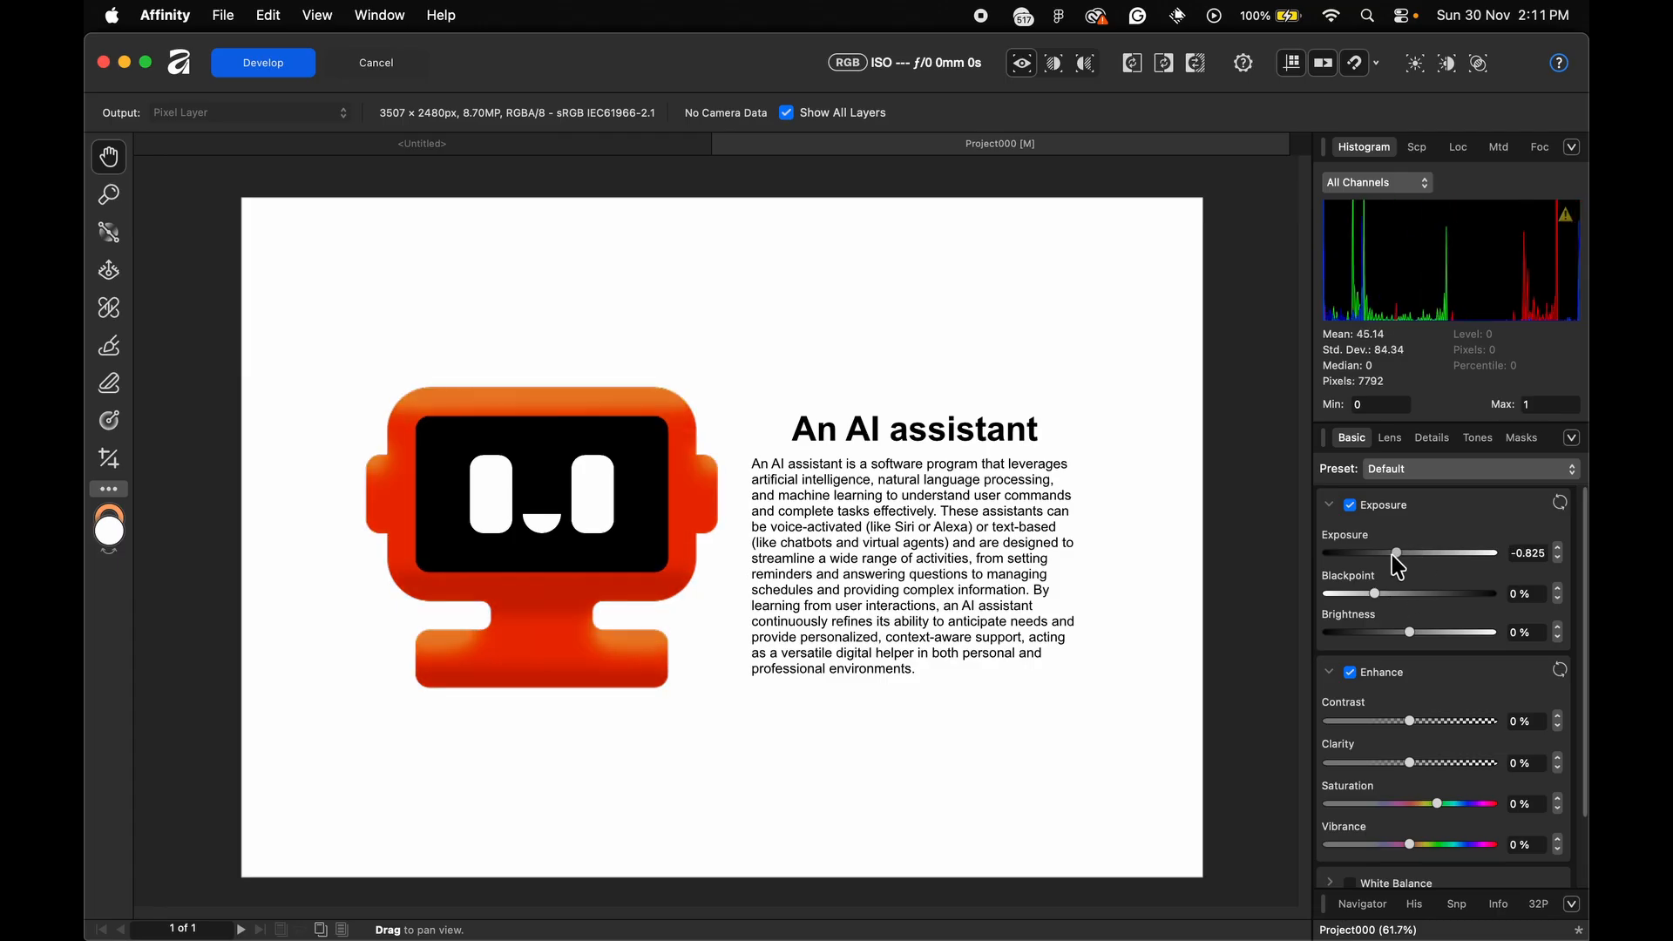
pyautogui.scroll(-2, 1446, 680)
pyautogui.scroll(3, 1445, 681)
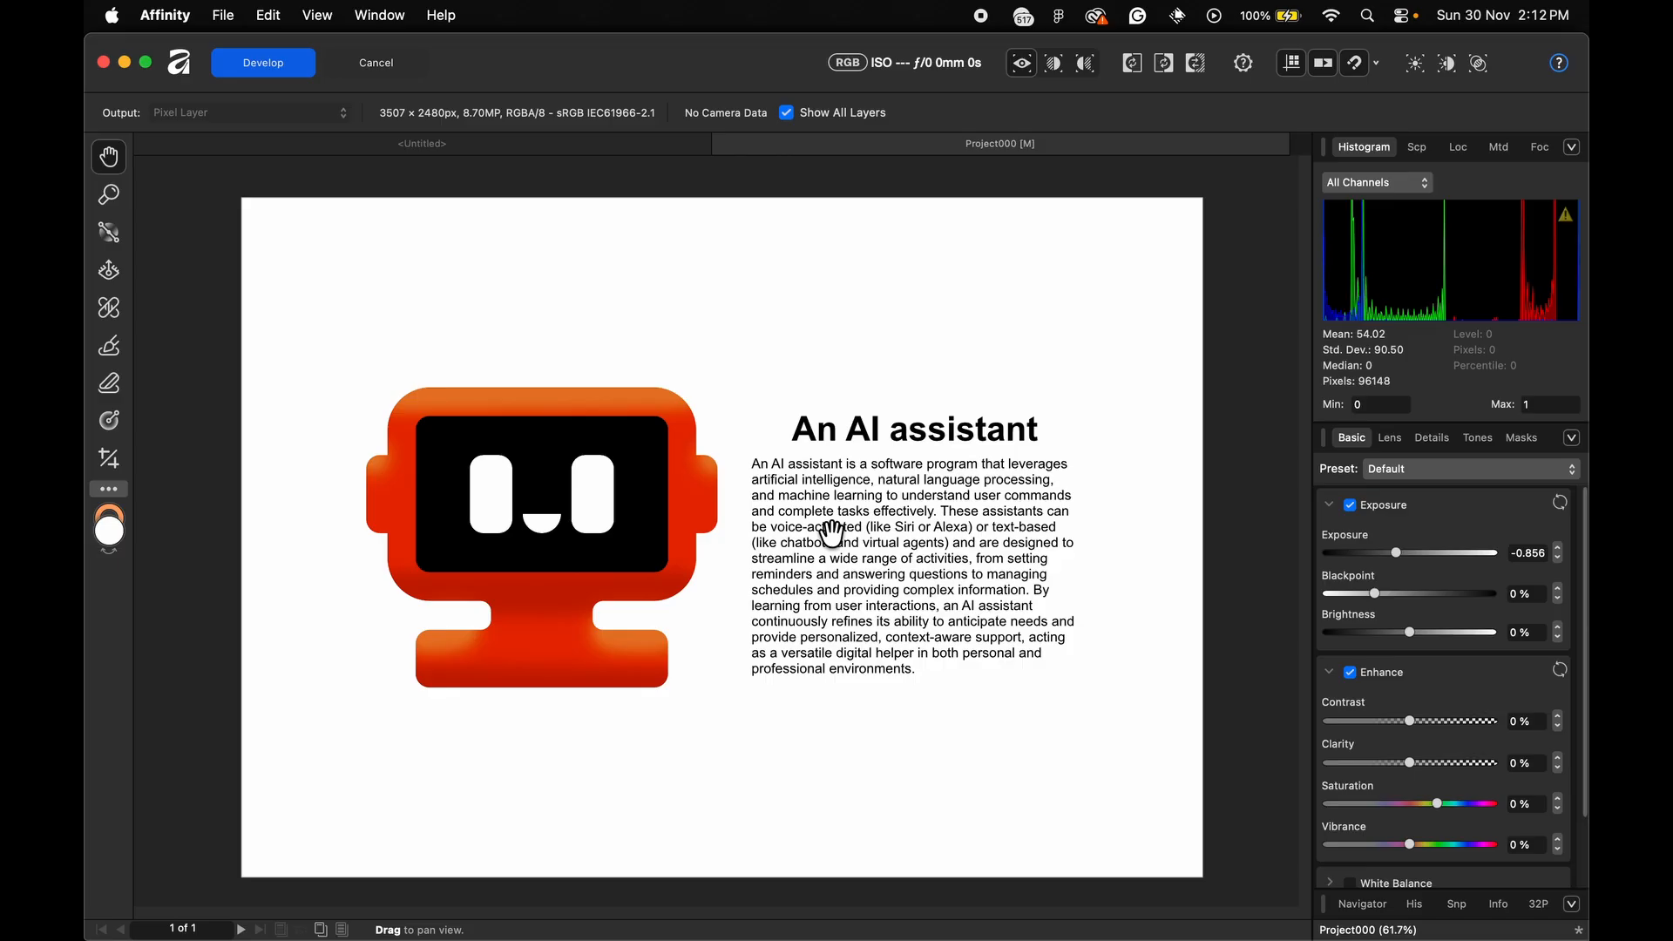
pyautogui.click(383, 74)
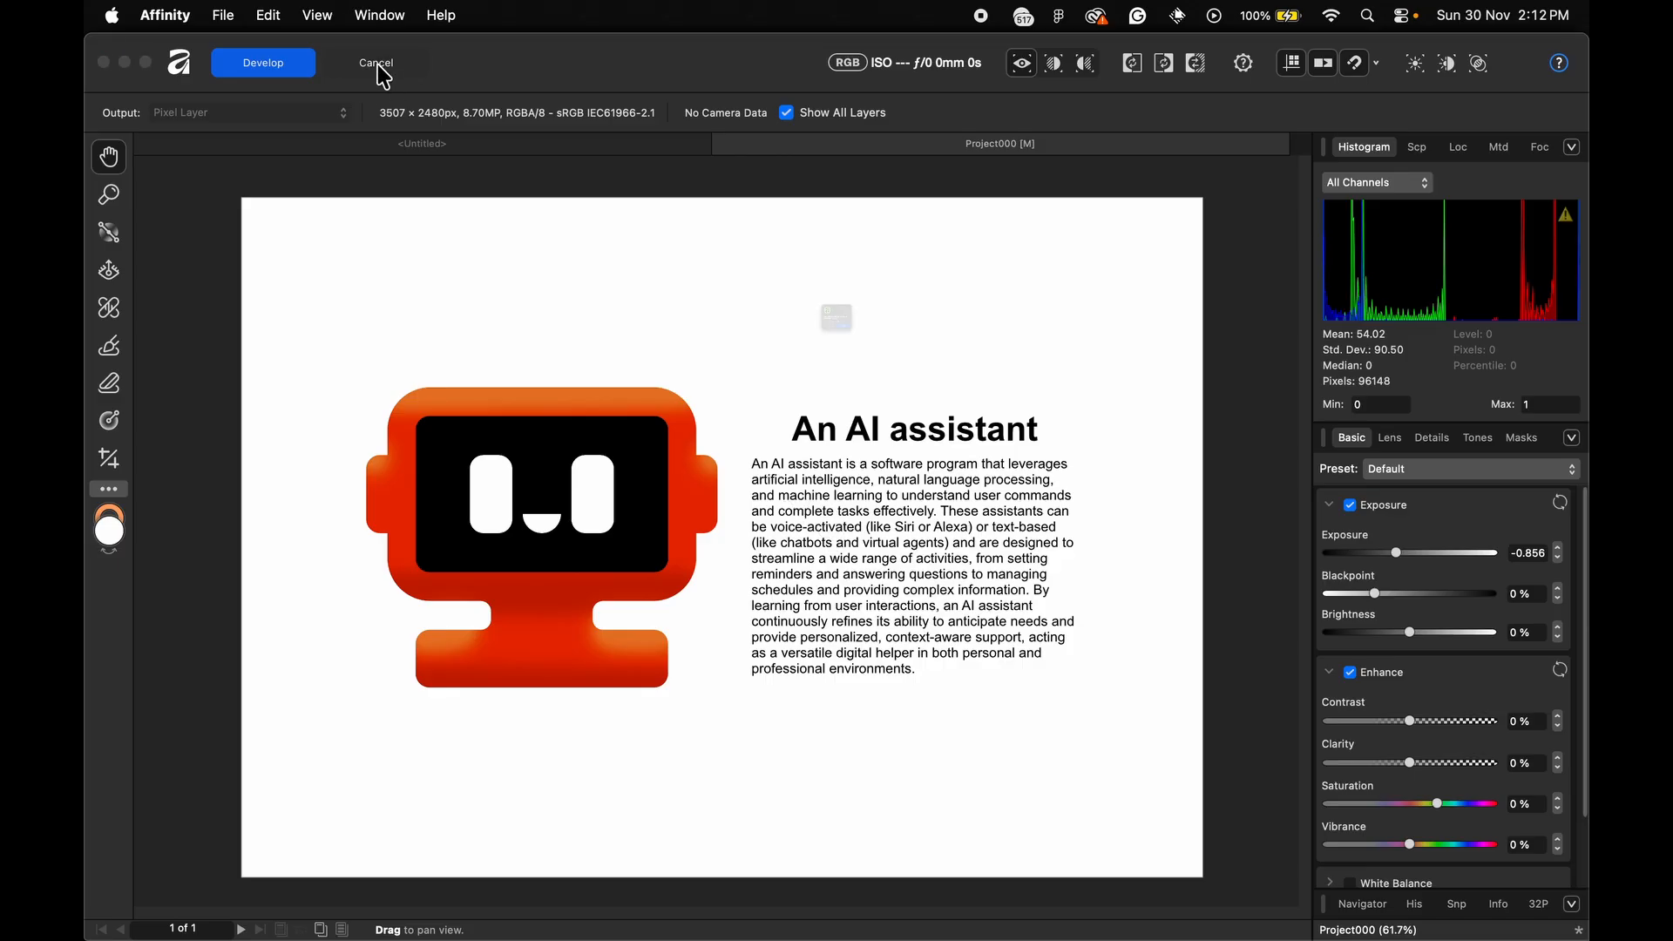
pyautogui.click(876, 393)
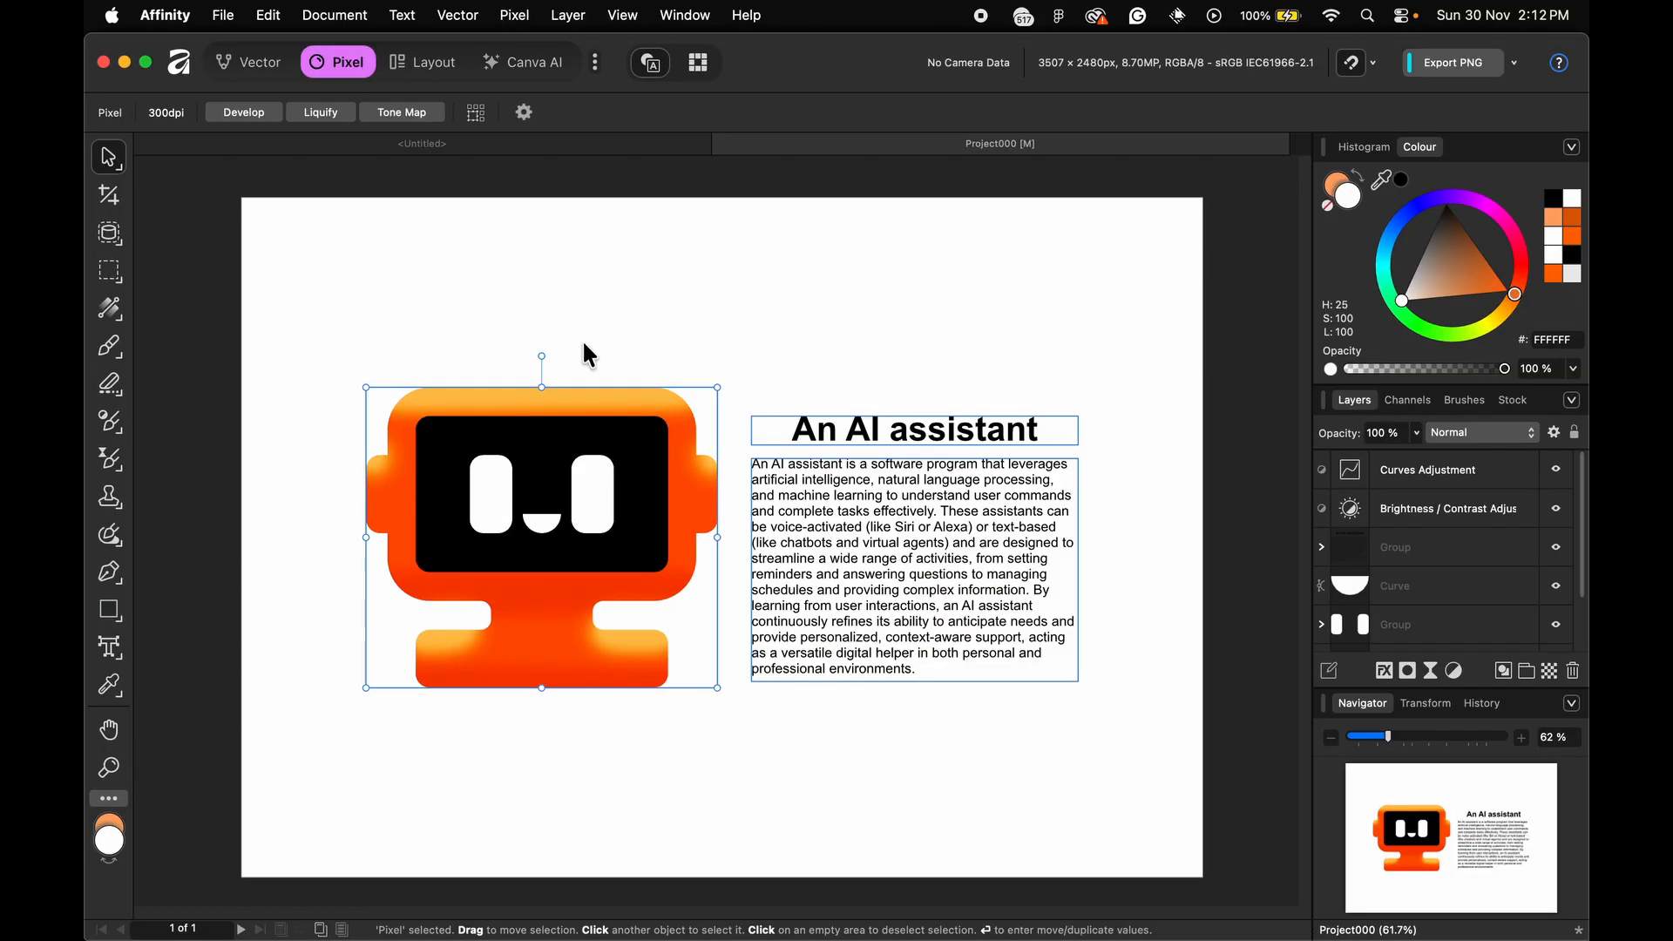
# Step: Try the High contrast black and white and Dramatic tone mapping presets on the robot body, and cancel tone mapping
pyautogui.click(415, 114)
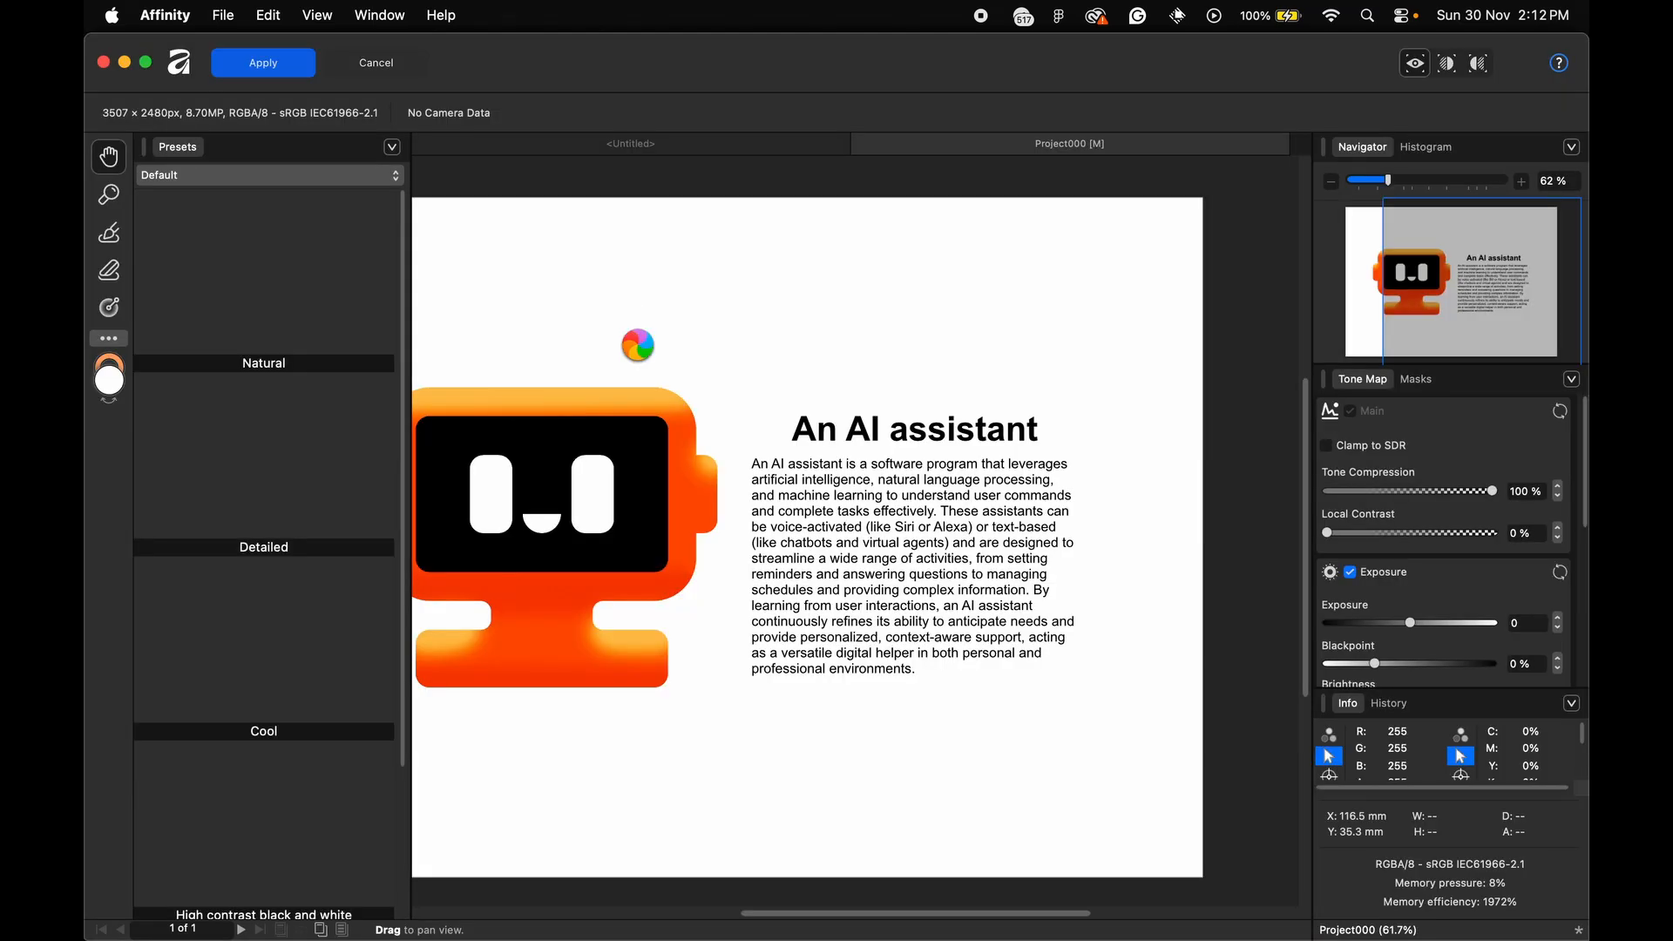
pyautogui.scroll(-3, 287, 437)
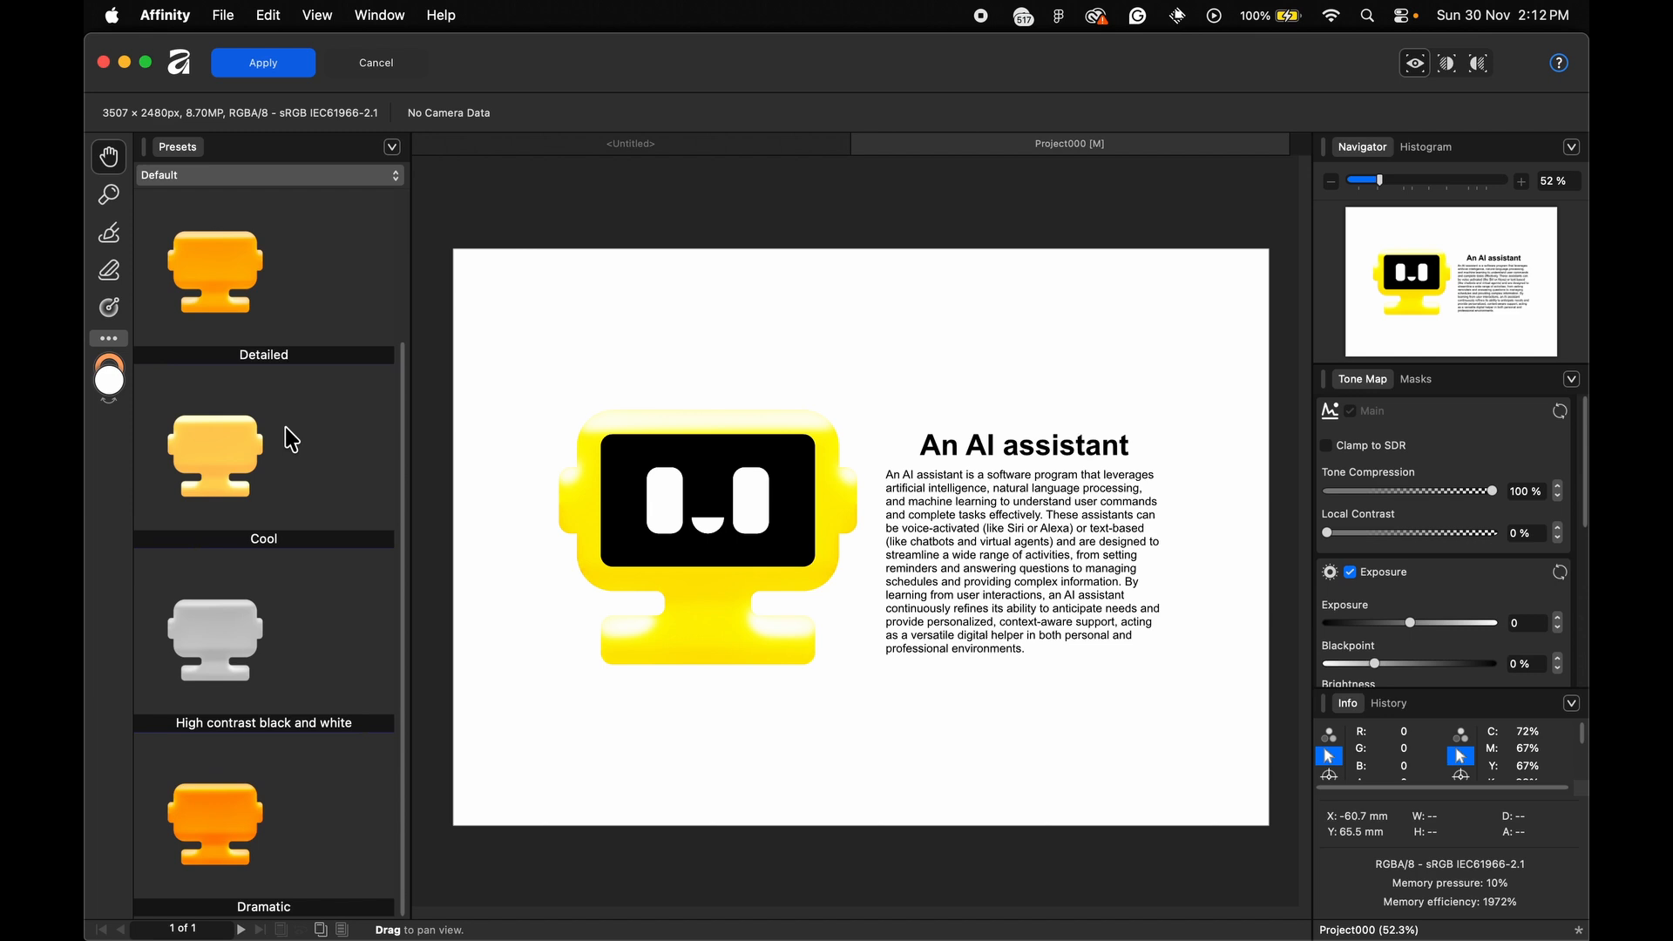
pyautogui.click(228, 667)
pyautogui.click(246, 807)
pyautogui.scroll(3, 284, 484)
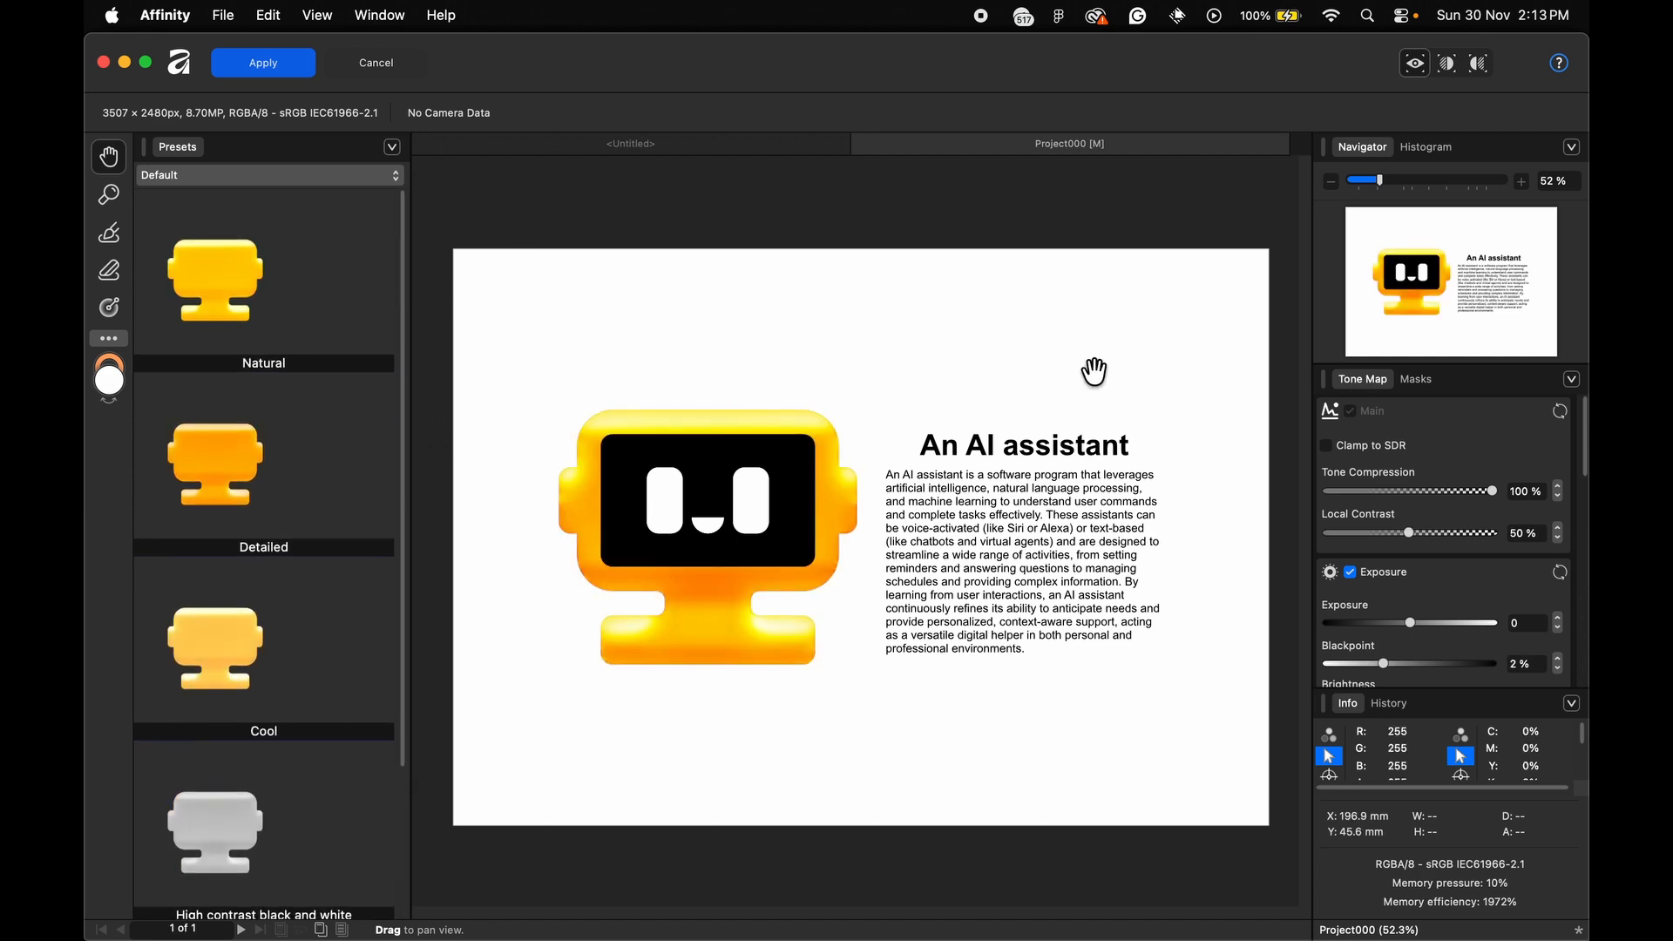
pyautogui.scroll(-15, 1452, 543)
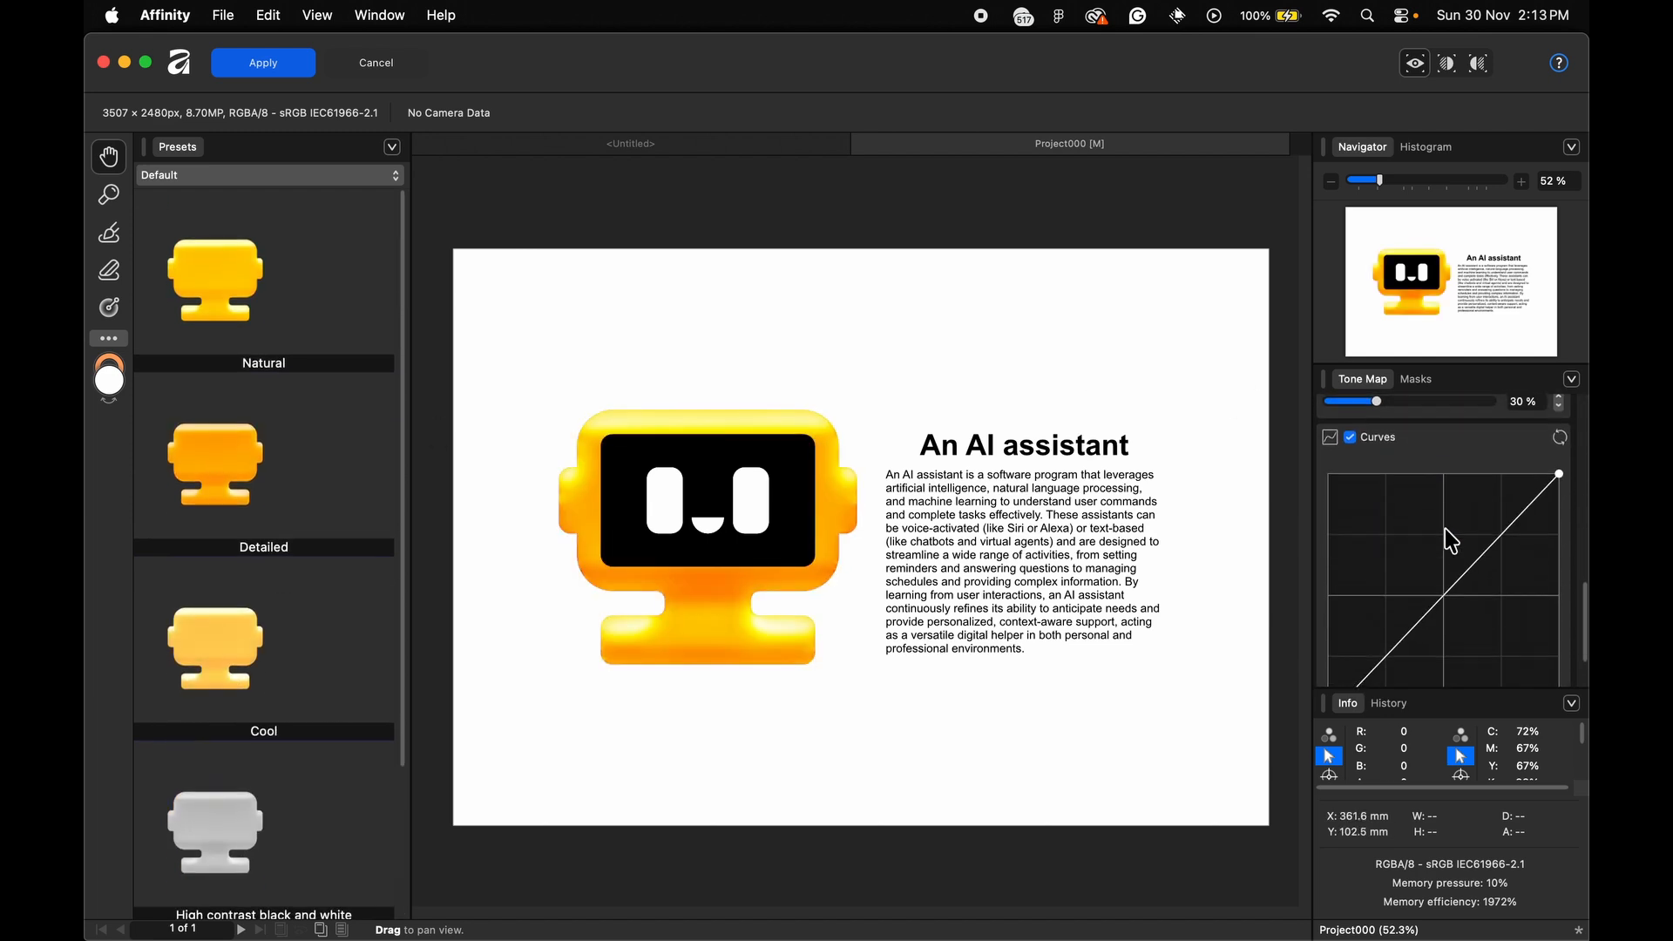
pyautogui.click(376, 64)
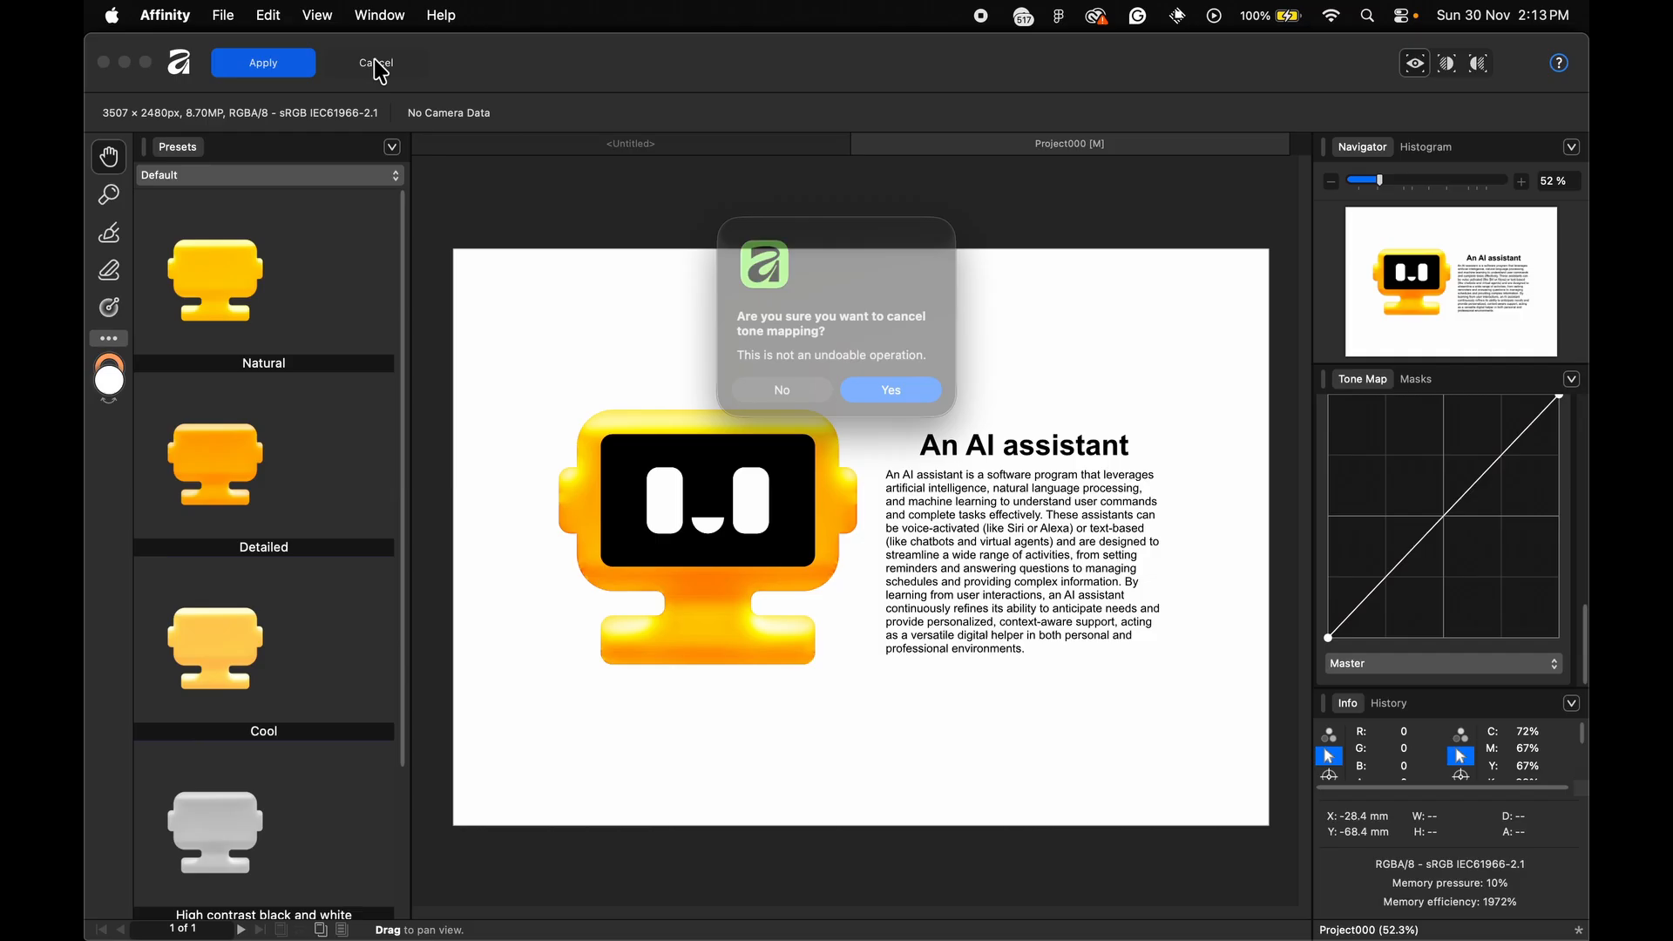
pyautogui.click(899, 400)
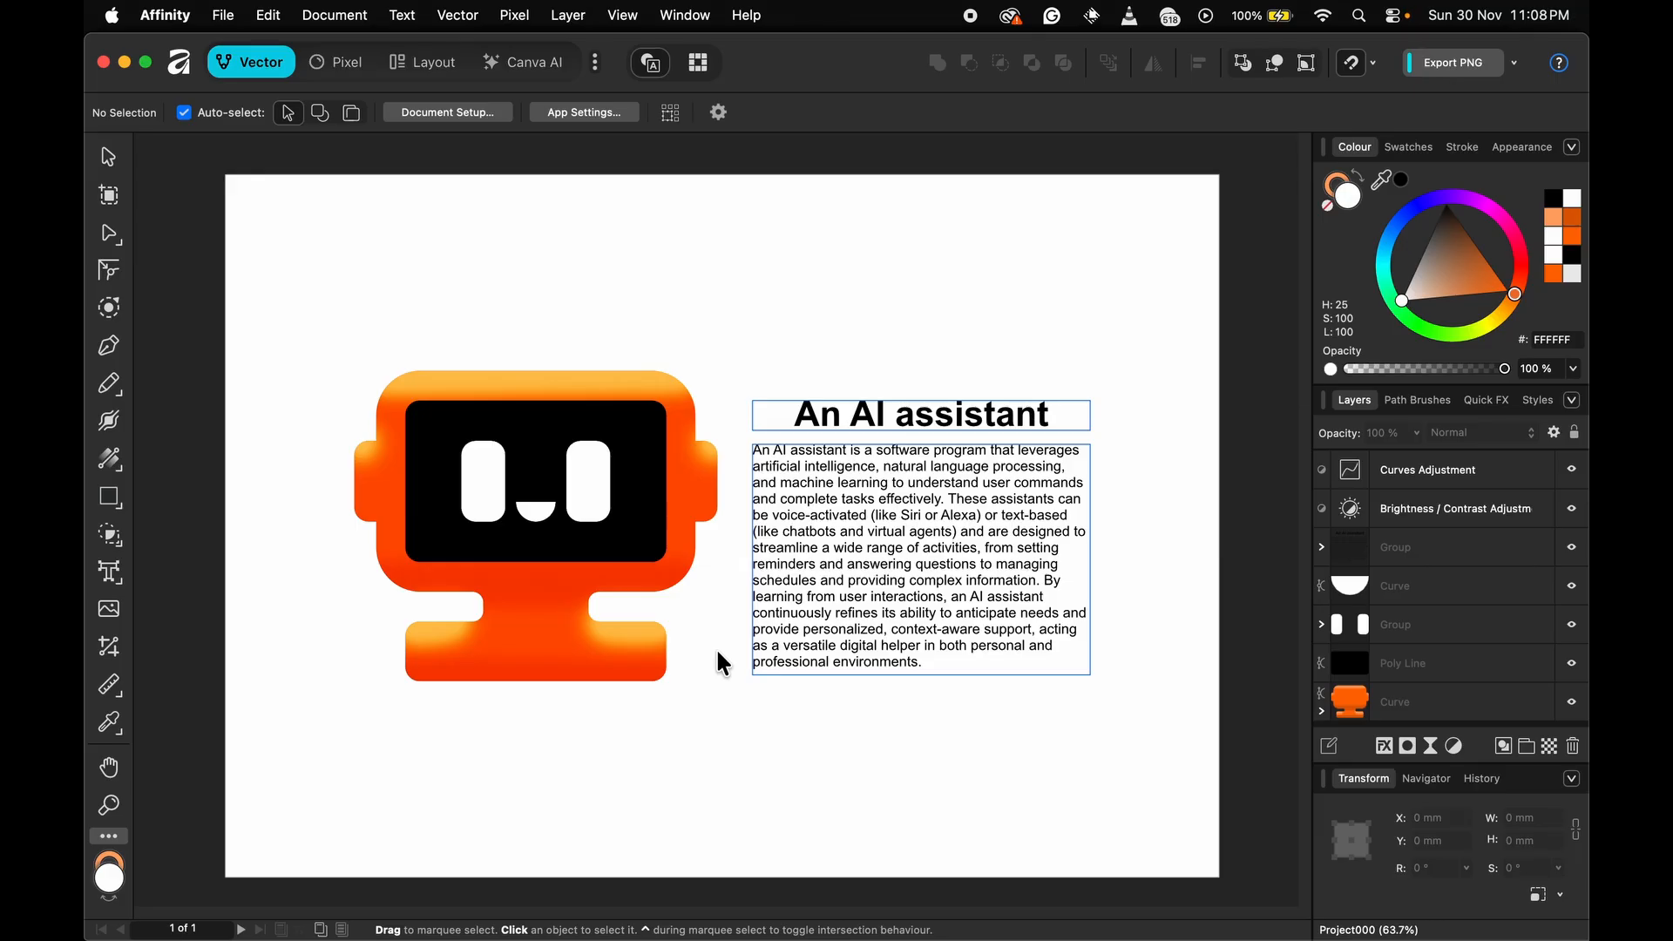
# Step: Hide the Vector and Pixel studios from the studio list, and restore both
pyautogui.click(596, 63)
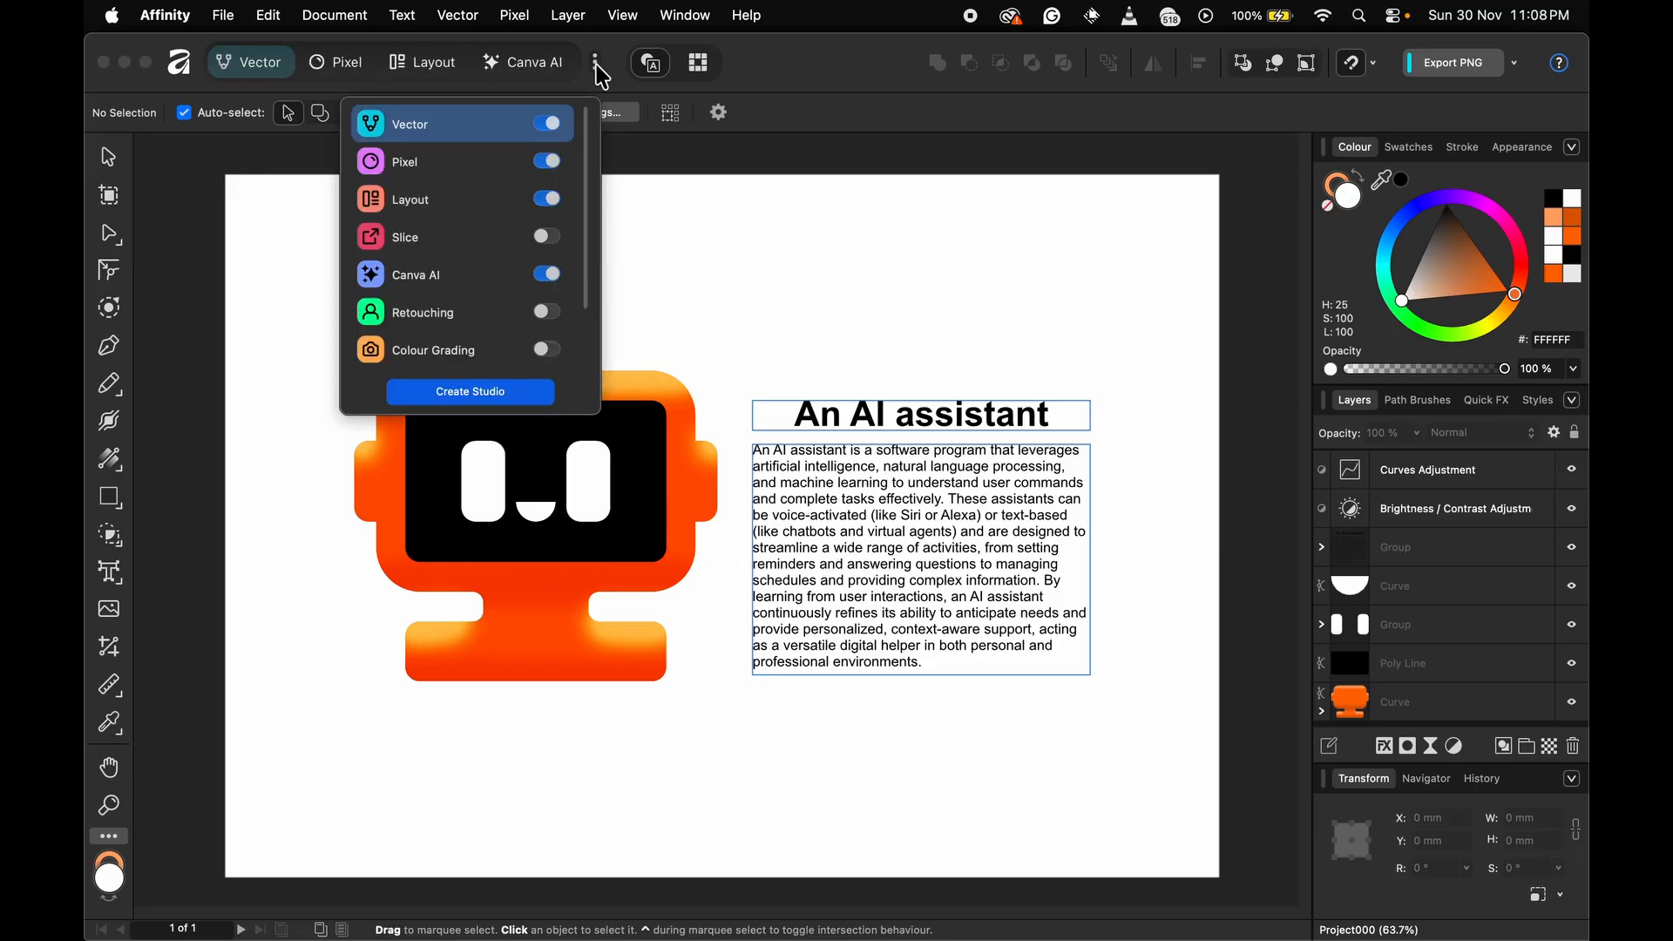
pyautogui.click(546, 124)
pyautogui.click(549, 164)
pyautogui.click(554, 123)
pyautogui.click(549, 161)
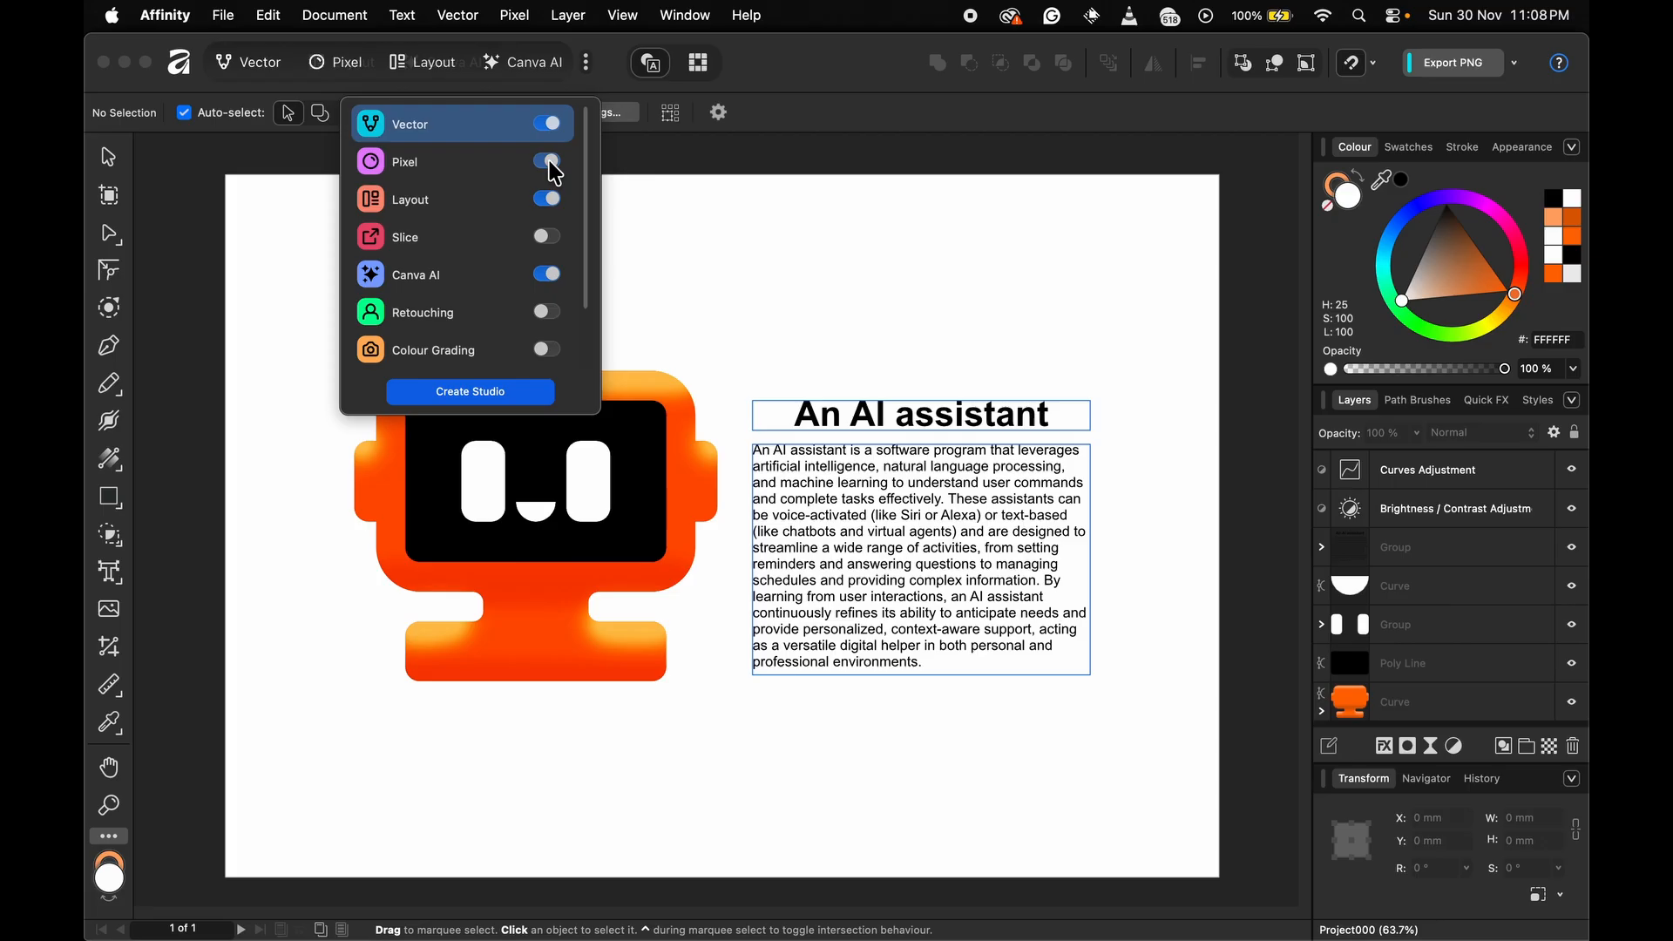
# Step: Examine the Vector studio's name, colour and icon settings without changing them, and check its update, reset and display options
pyautogui.moveTo(474, 127)
pyautogui.mouseDown()
pyautogui.moveTo(477, 173)
pyautogui.moveTo(464, 133)
pyautogui.mouseUp()
pyautogui.scroll(-3, 478, 173)
pyautogui.scroll(3, 462, 259)
pyautogui.scroll(-1, 468, 135)
pyautogui.rightClick(468, 135)
pyautogui.click(492, 142)
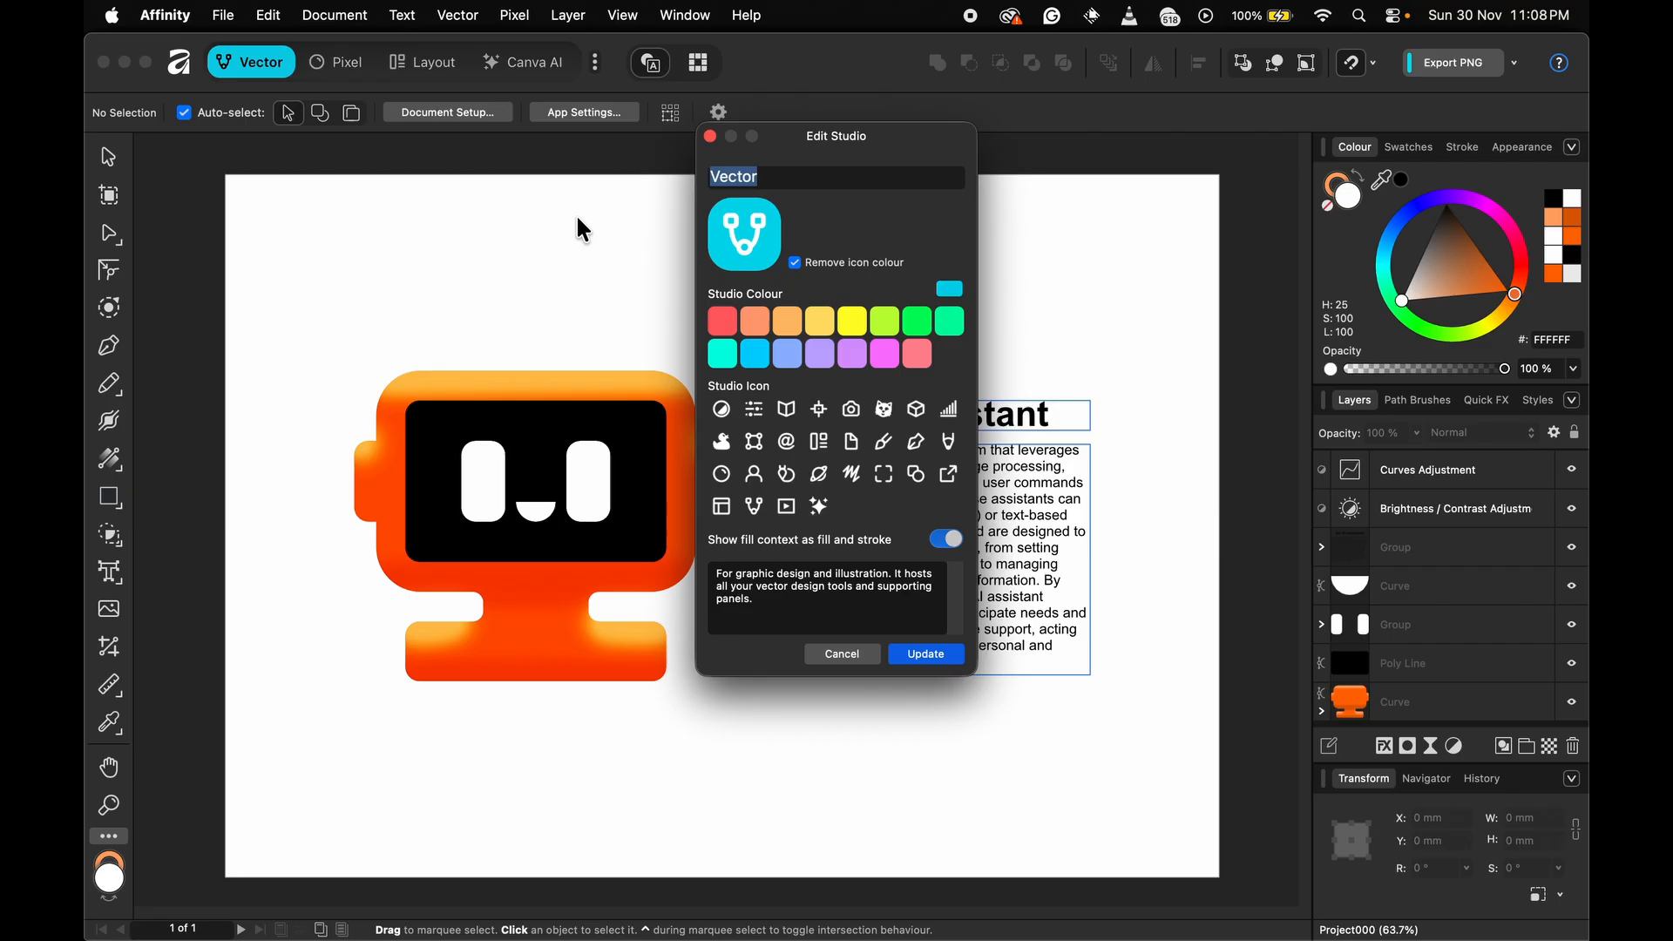
pyautogui.click(869, 653)
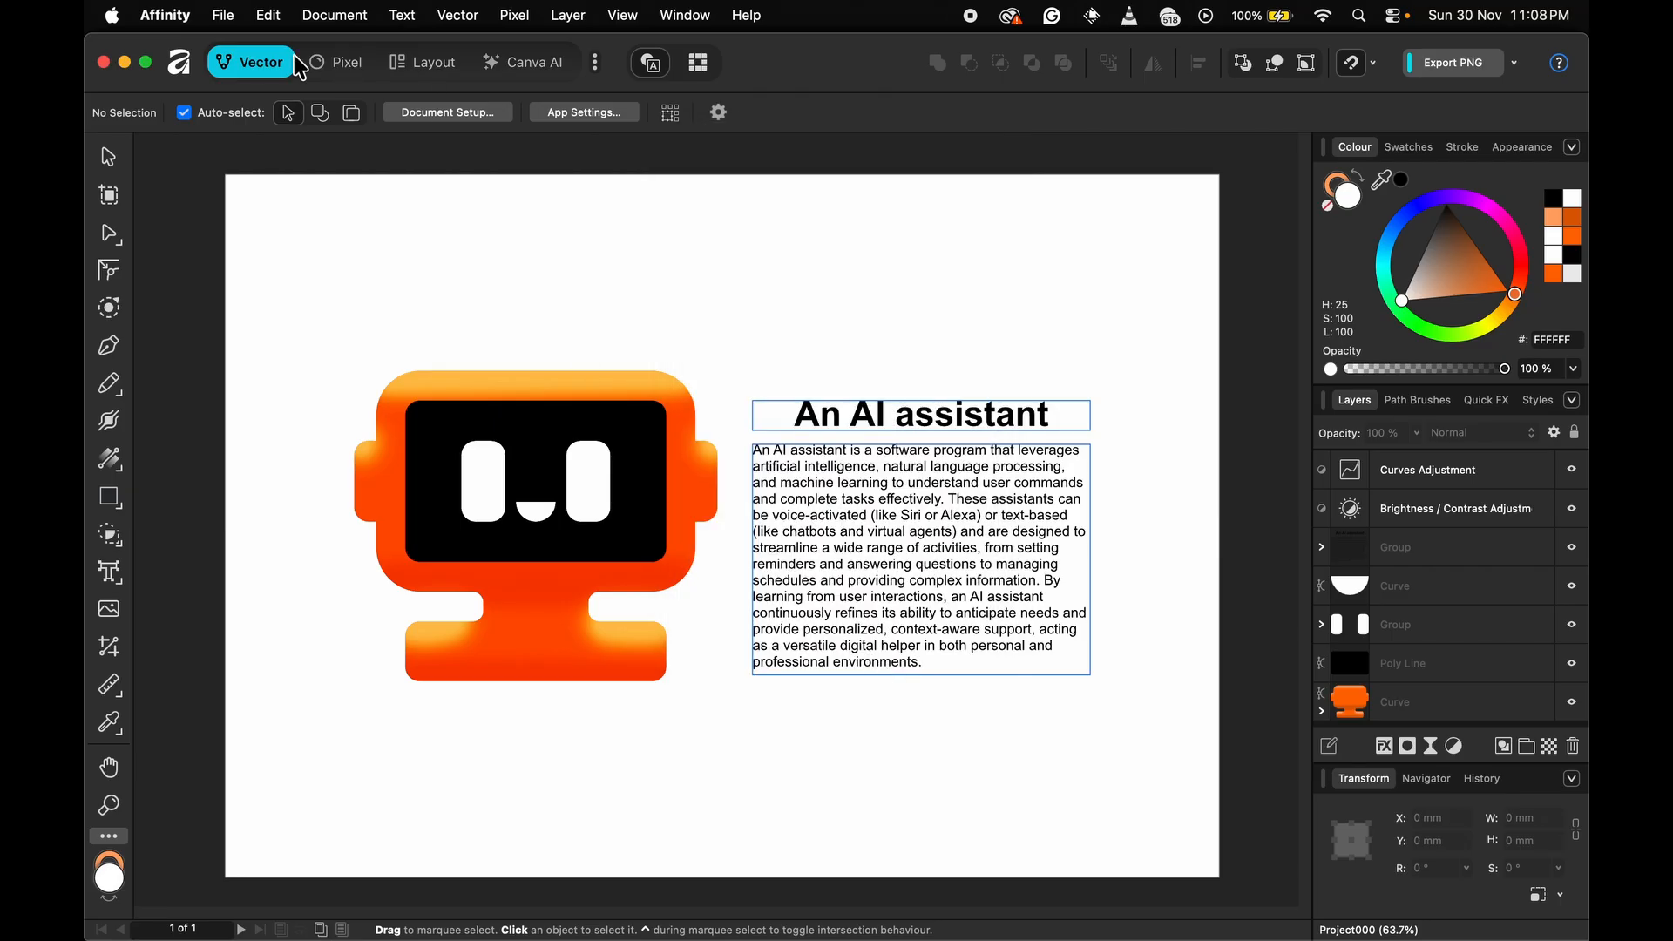
pyautogui.rightClick(267, 68)
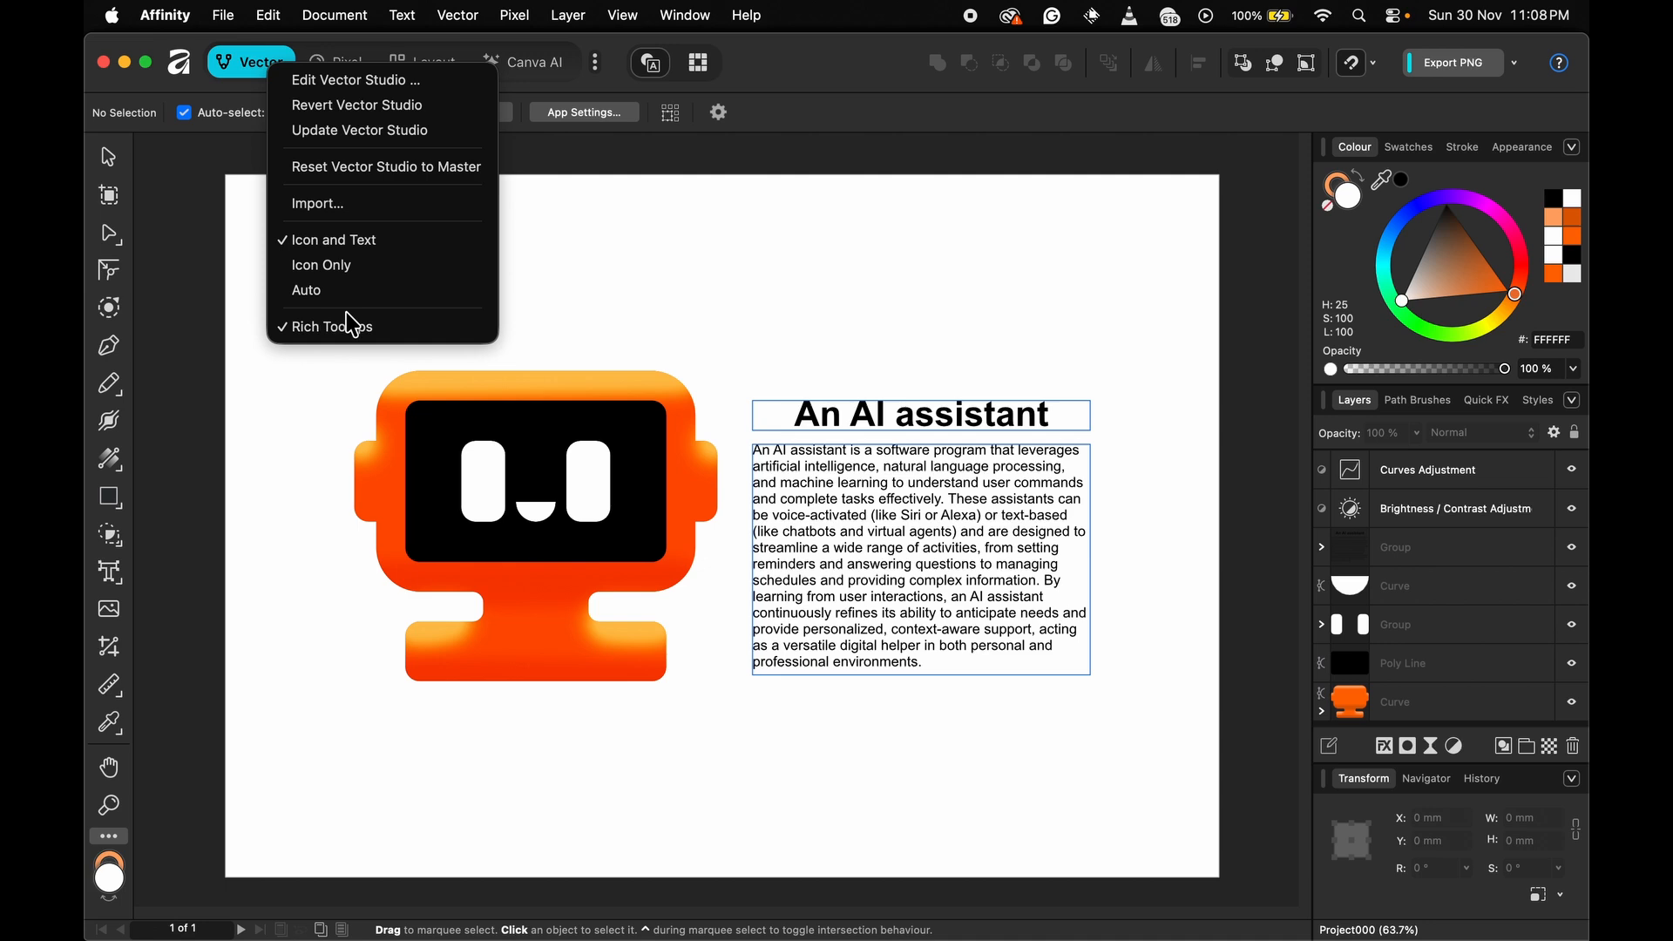
pyautogui.click(723, 369)
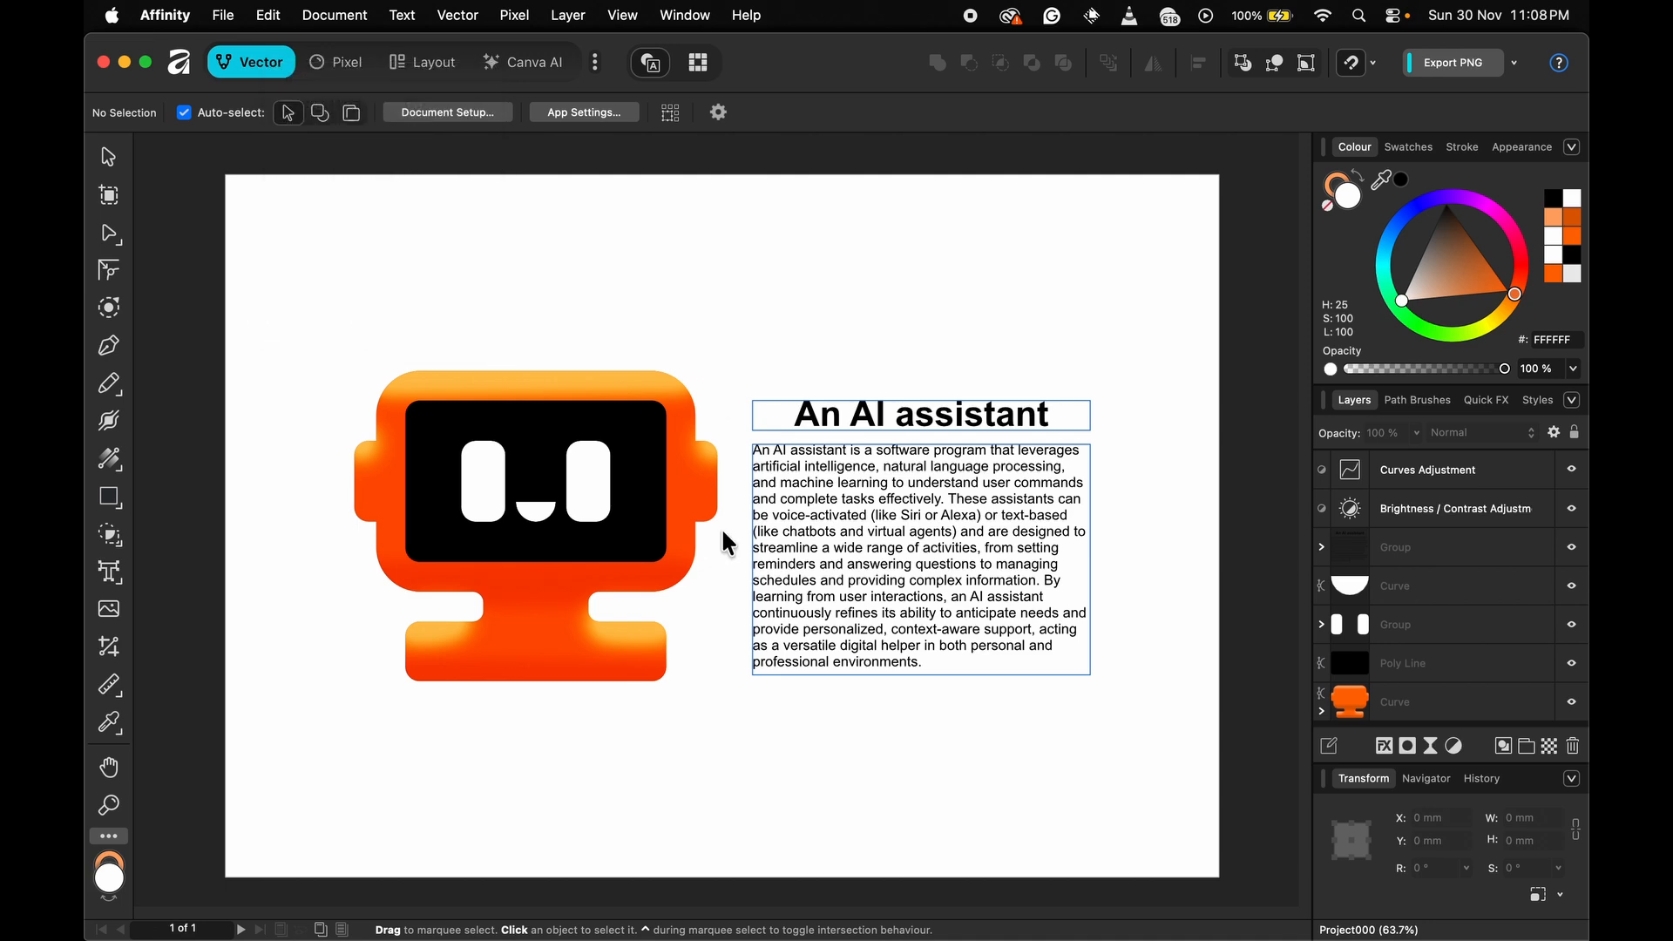